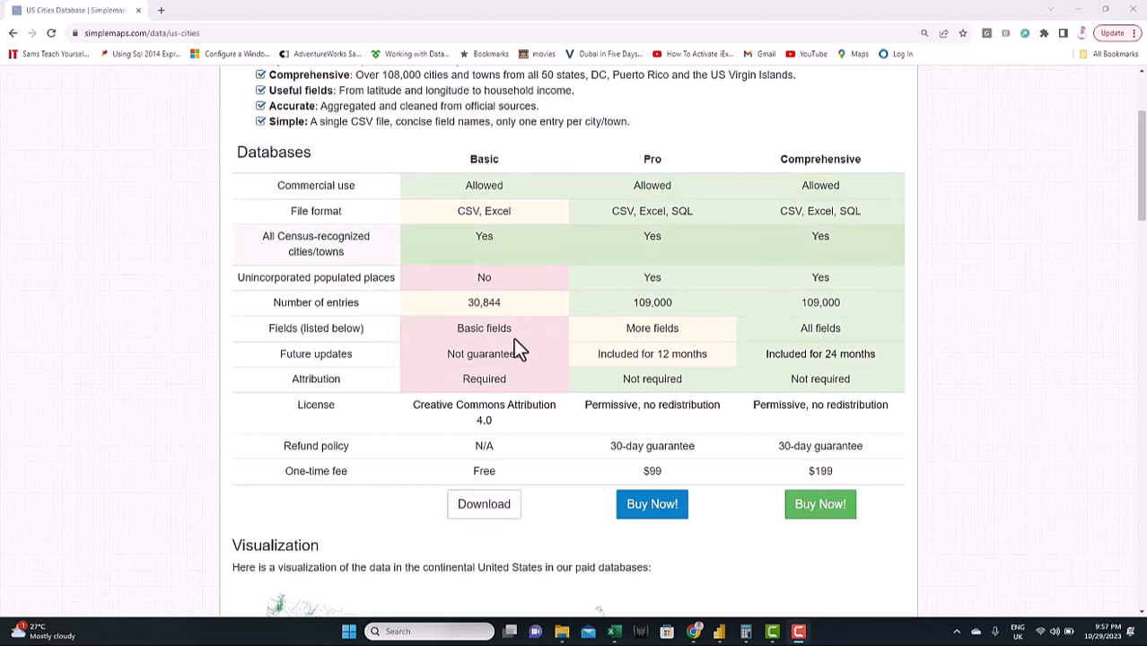
Download the free Basic US cities database and open uscities.csv from the downloaded archive in Excel.
{"action": "left_click", "coordinate": [485, 507]}
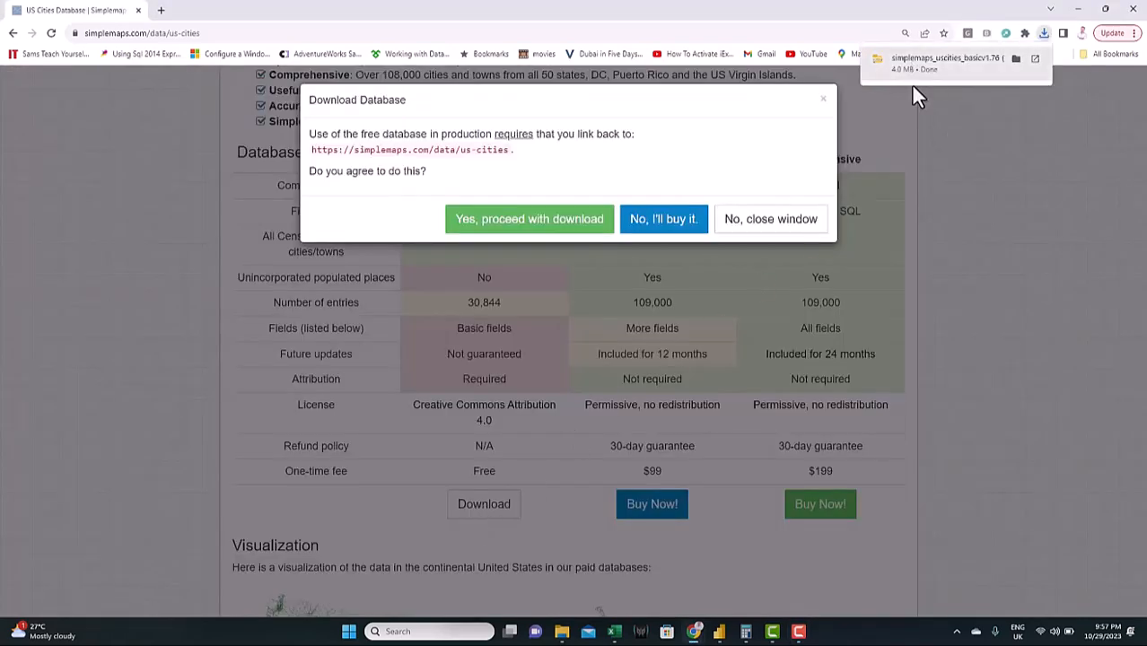
{"action": "left_click", "coordinate": [1012, 60]}
{"action": "double_click", "coordinate": [592, 247]}
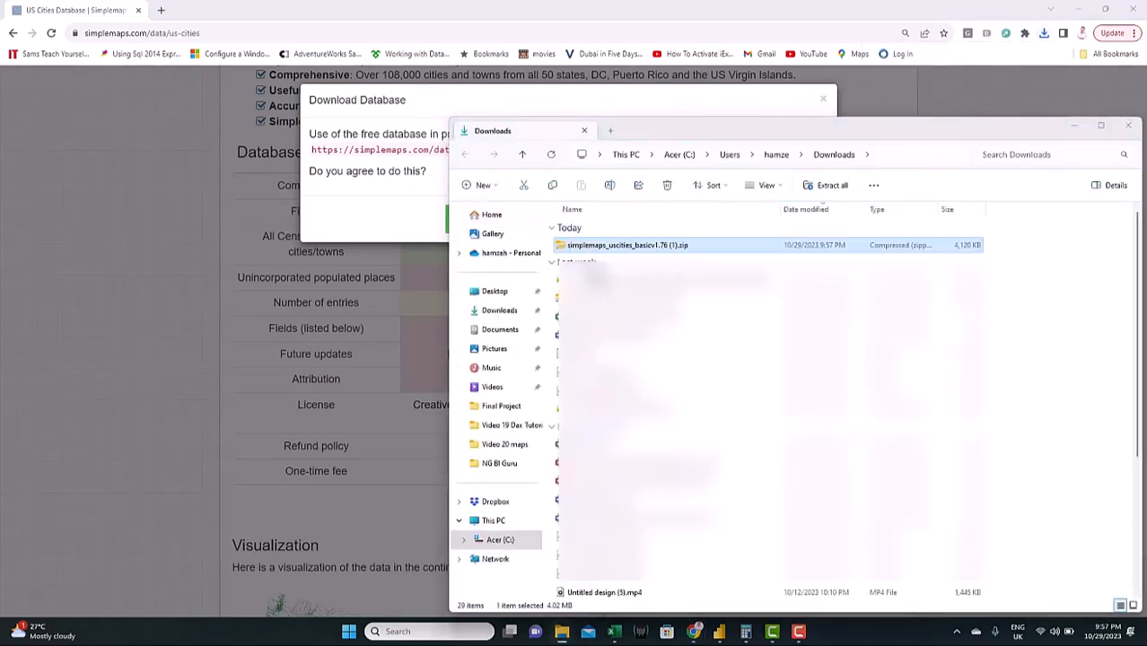
{"action": "left_click", "coordinate": [606, 328]}
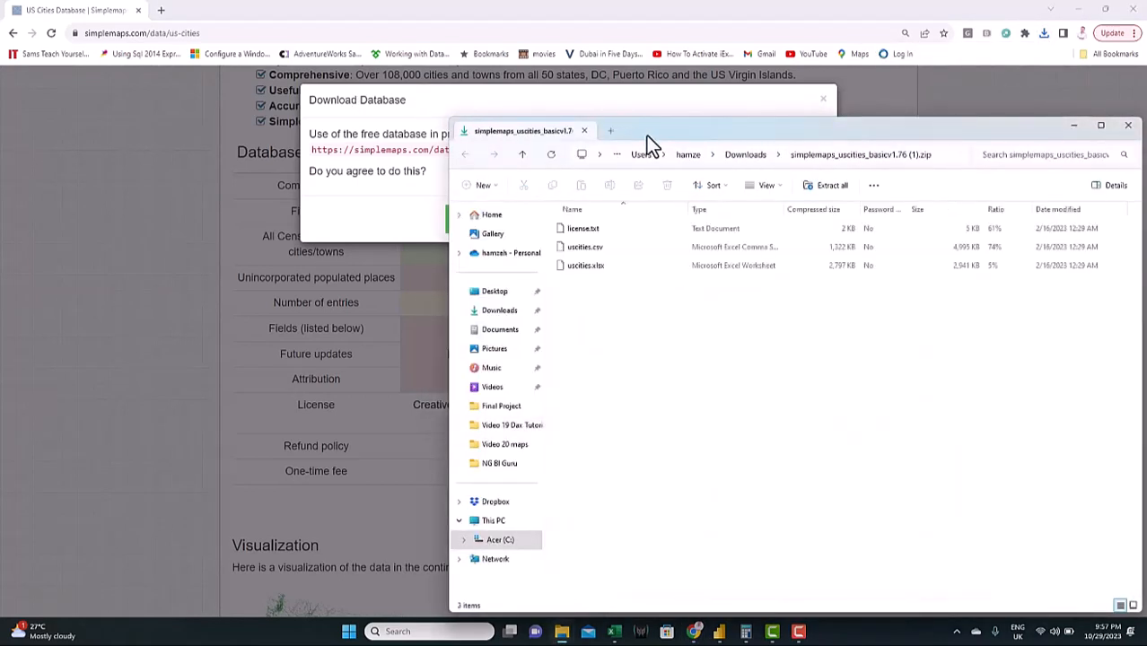
{"action": "left_click_drag", "start_coordinate": [646, 135], "coordinate": [348, 111]}
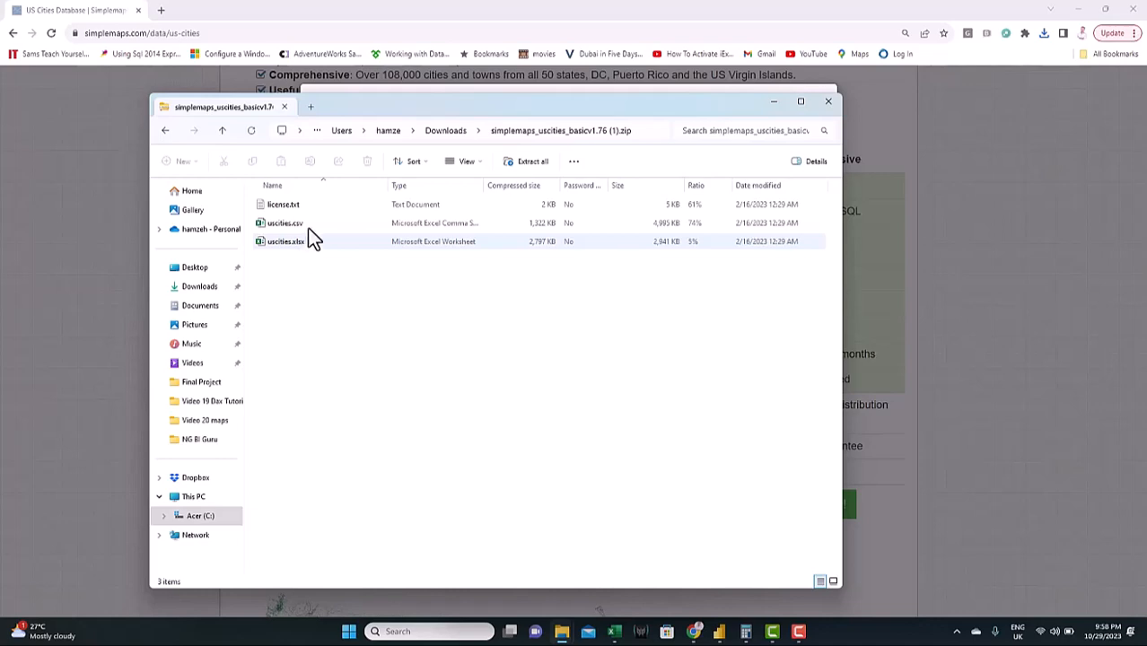
{"action": "double_click", "coordinate": [300, 227]}
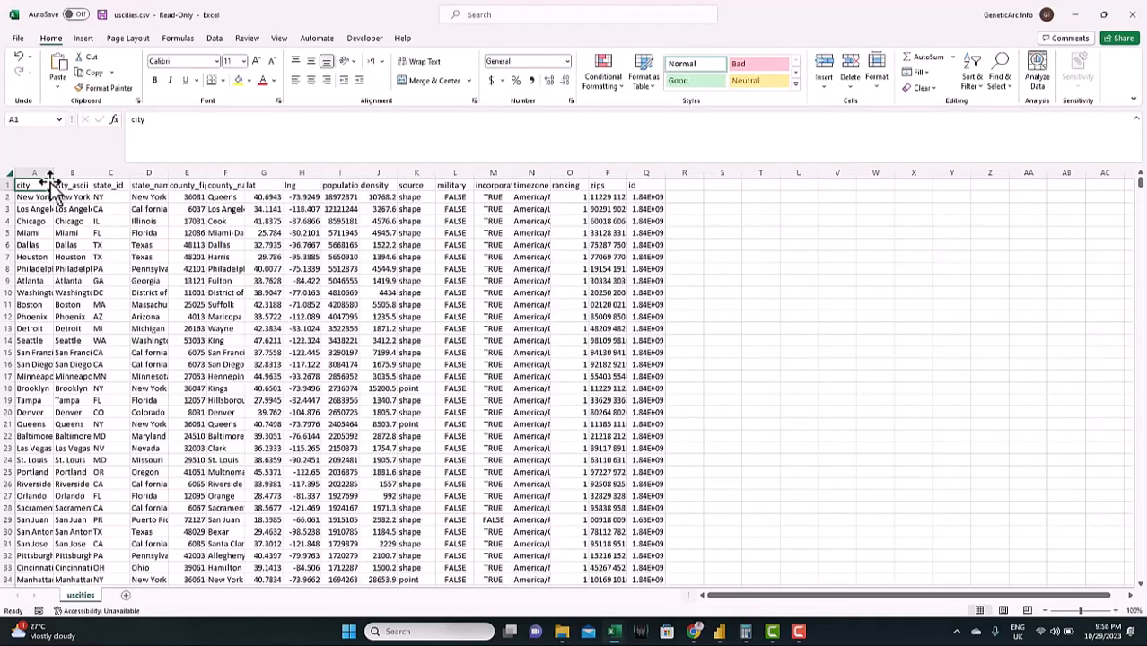
Fit the city, state and population columns to their contents and examine the lat and lng values for New York.
{"action": "double_click", "coordinate": [54, 171]}
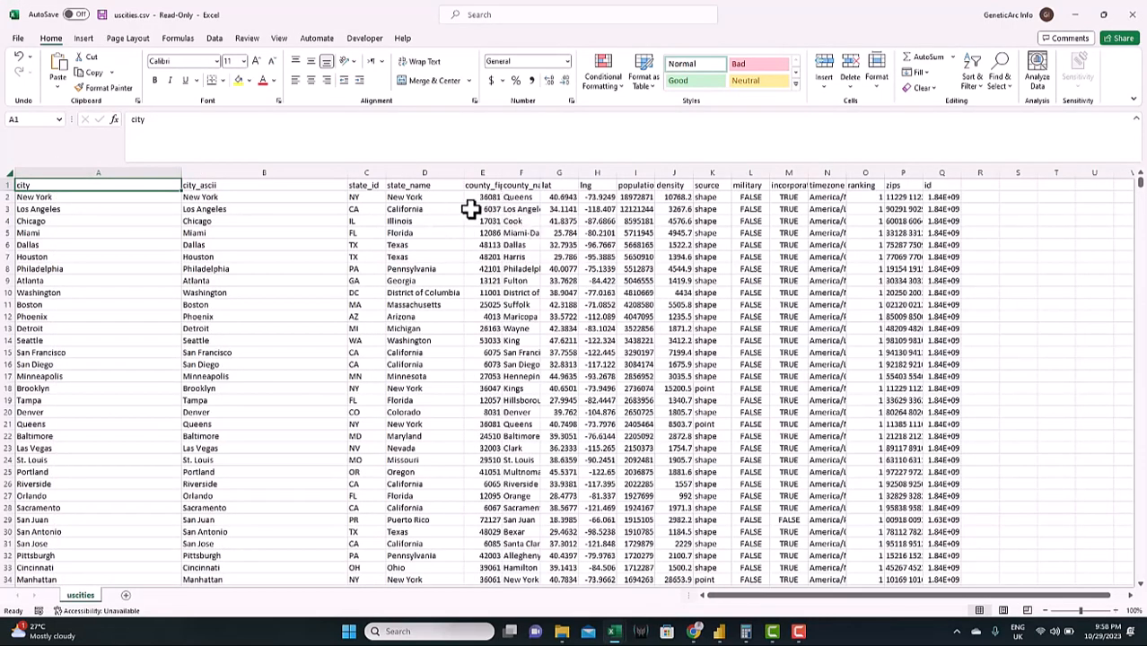
{"action": "left_click", "coordinate": [558, 197]}
{"action": "left_click", "coordinate": [592, 200], "text": "shift"}
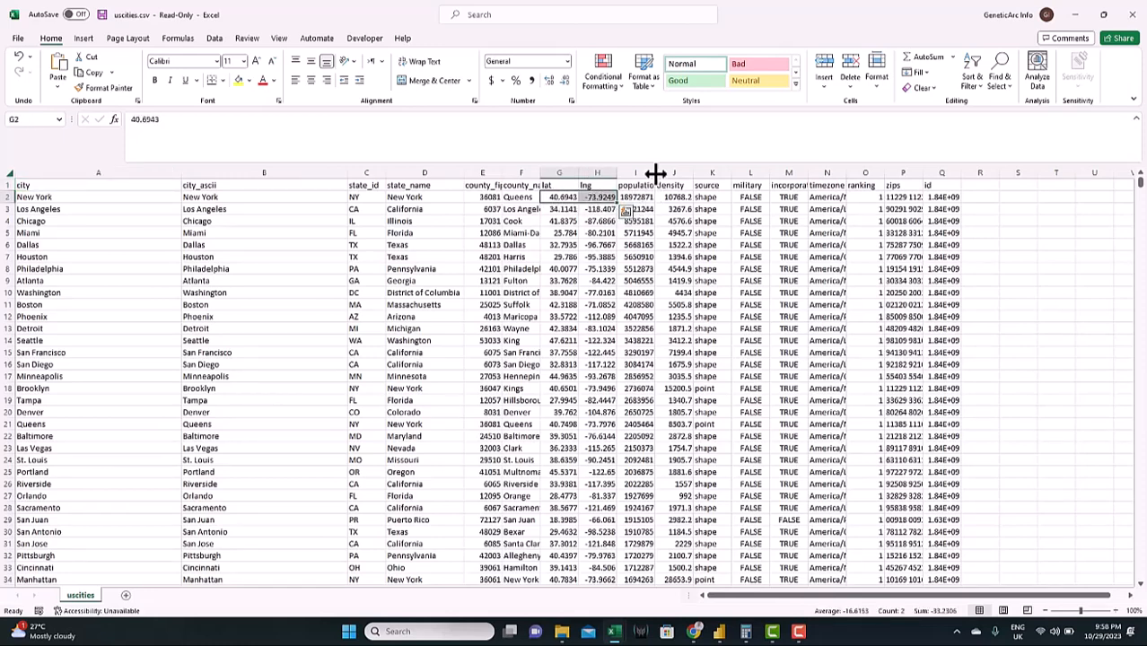
{"action": "double_click", "coordinate": [655, 172]}
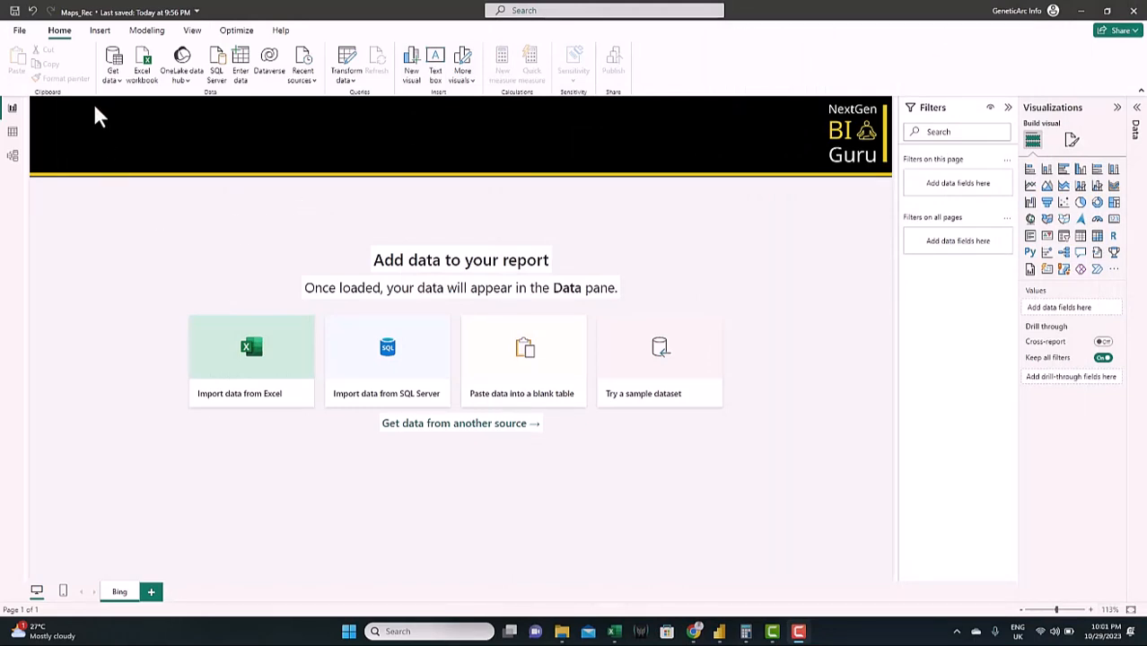
In Power BI Desktop, load the text file US Cities.csv and expand the US Cities table to list its fields.
{"action": "left_click", "coordinate": [108, 82]}
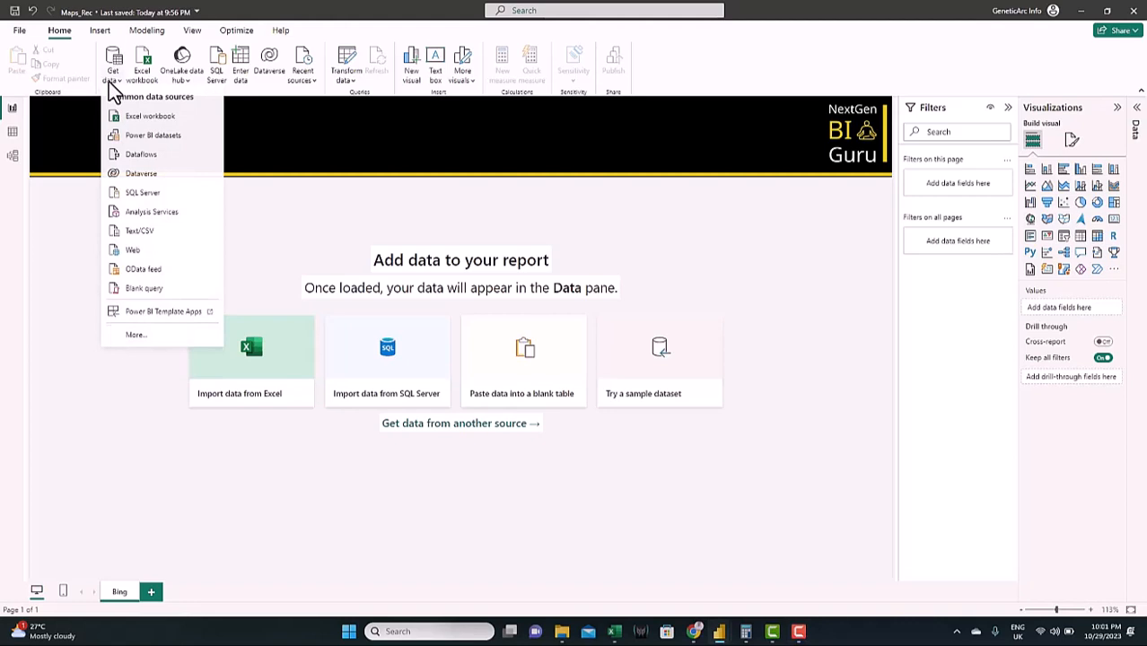
{"action": "left_click", "coordinate": [175, 238]}
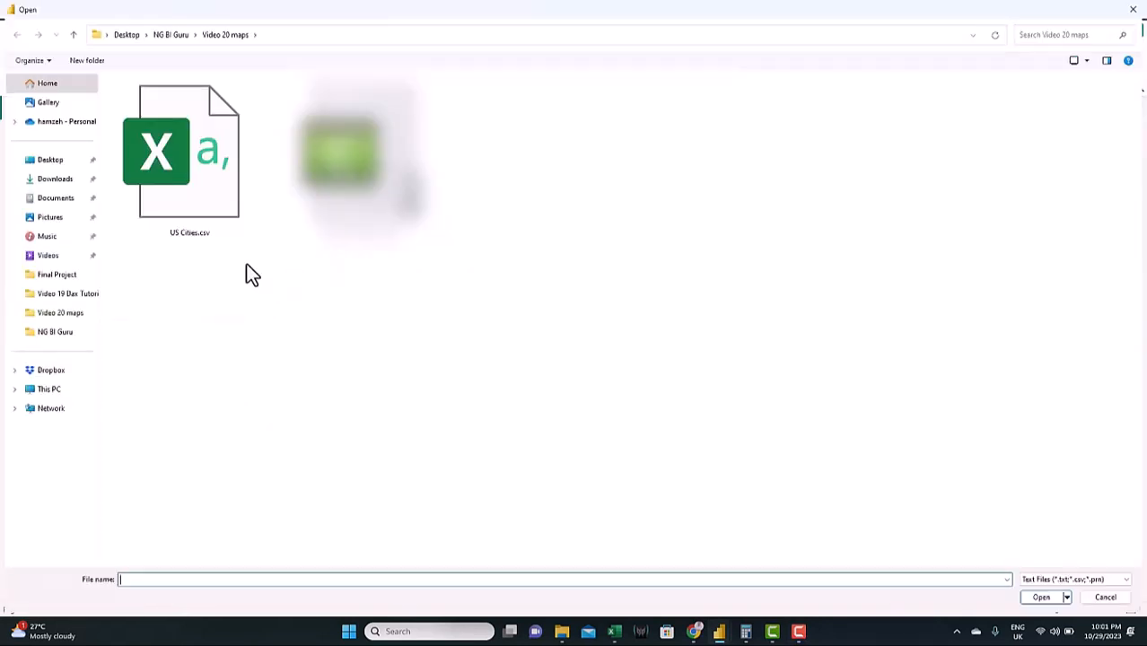
{"action": "double_click", "coordinate": [199, 164]}
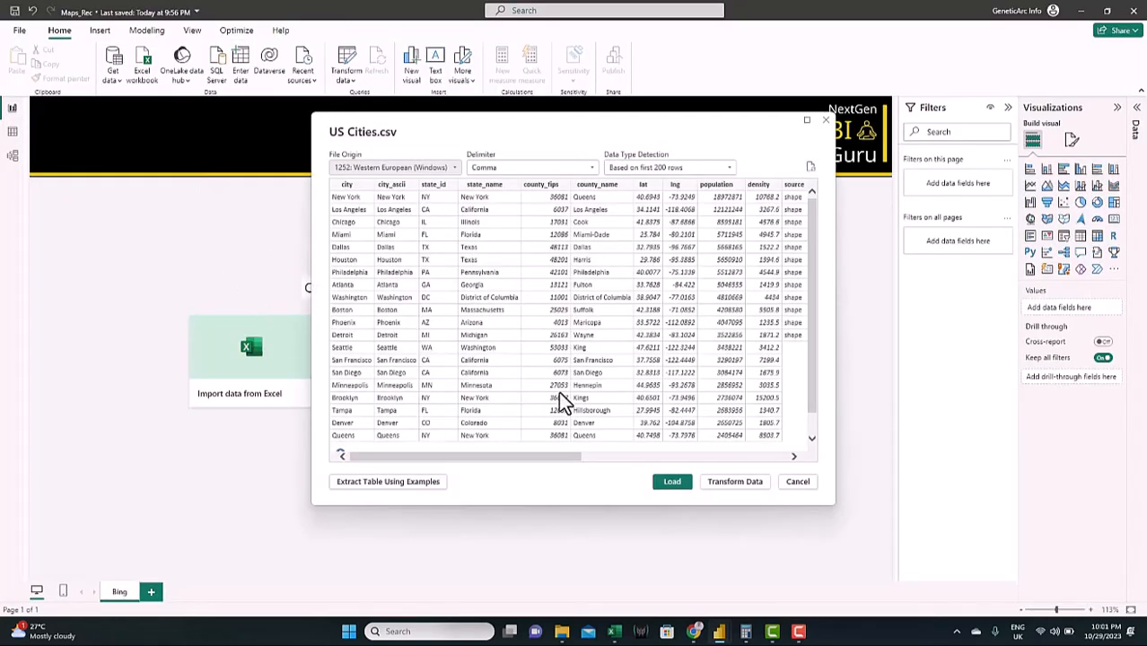
{"action": "left_click", "coordinate": [672, 485]}
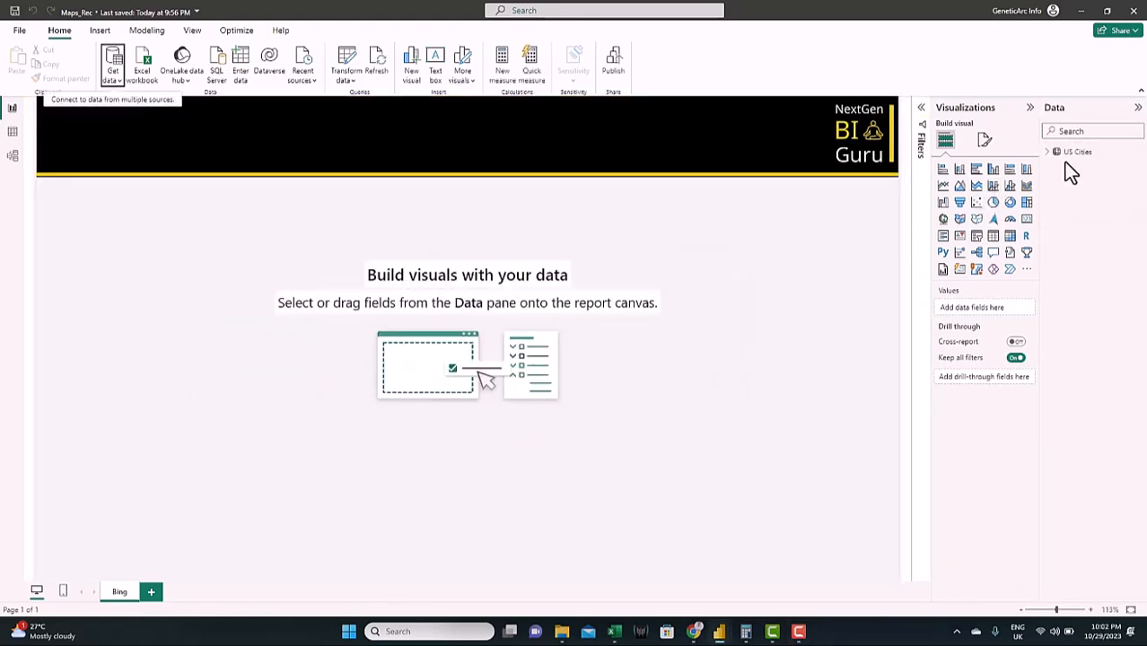
{"action": "left_click", "coordinate": [1047, 153]}
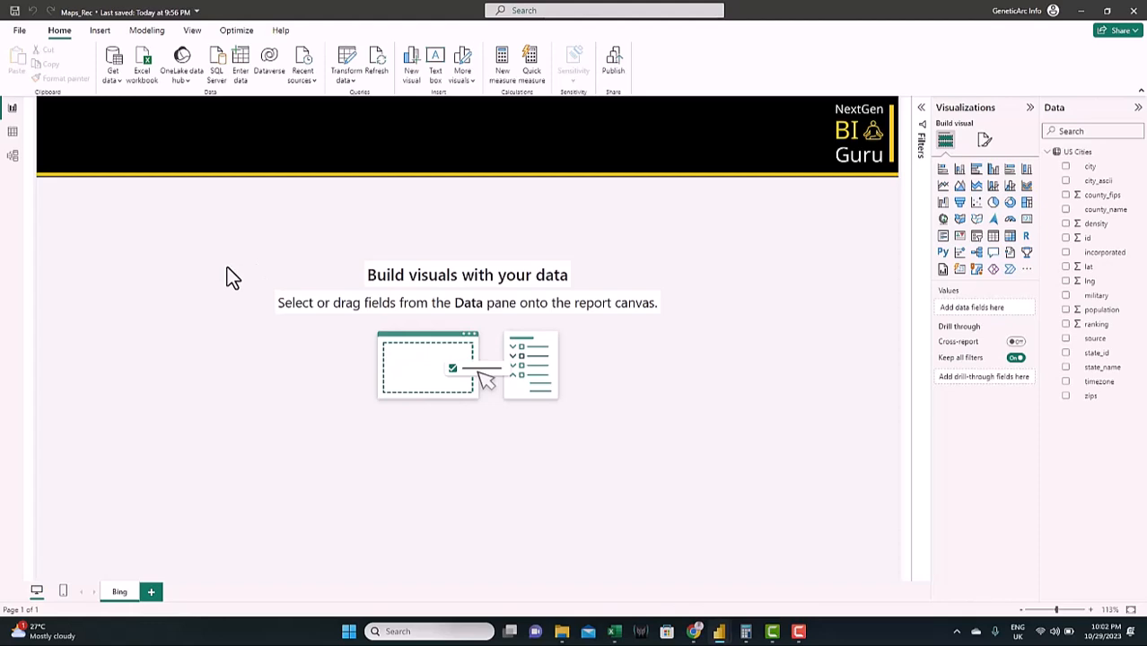
Enable the use of ArcGIS for Power BI in the global security options and apply the change.
{"action": "left_click", "coordinate": [20, 32]}
{"action": "left_click", "coordinate": [49, 240]}
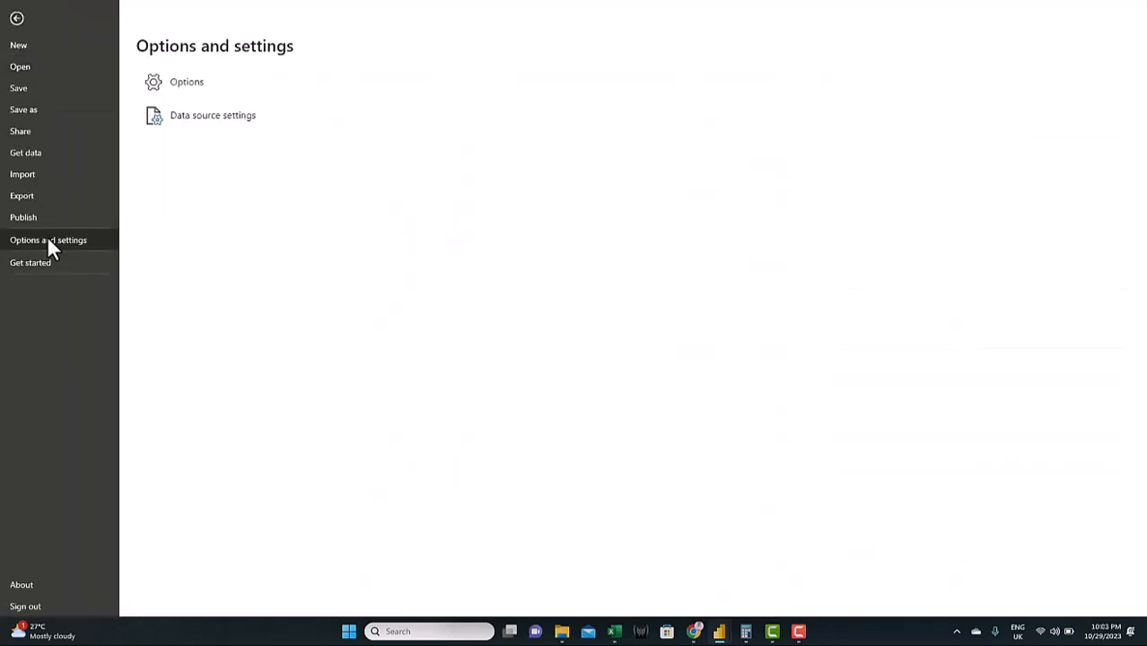
{"action": "left_click", "coordinate": [194, 85]}
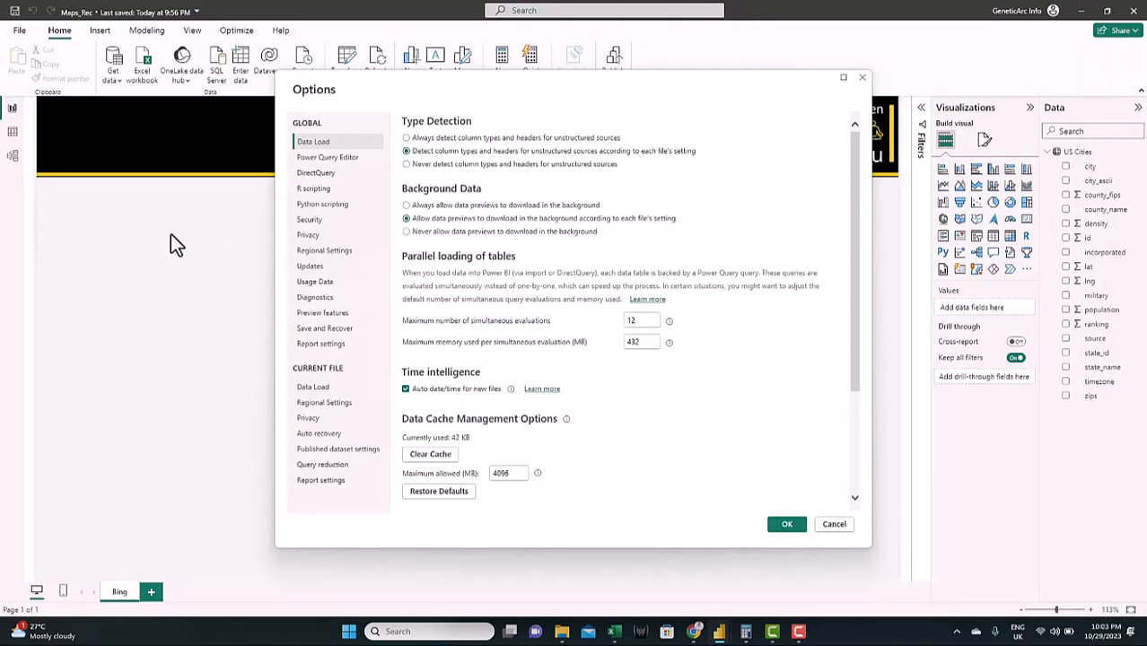
{"action": "left_click", "coordinate": [316, 220]}
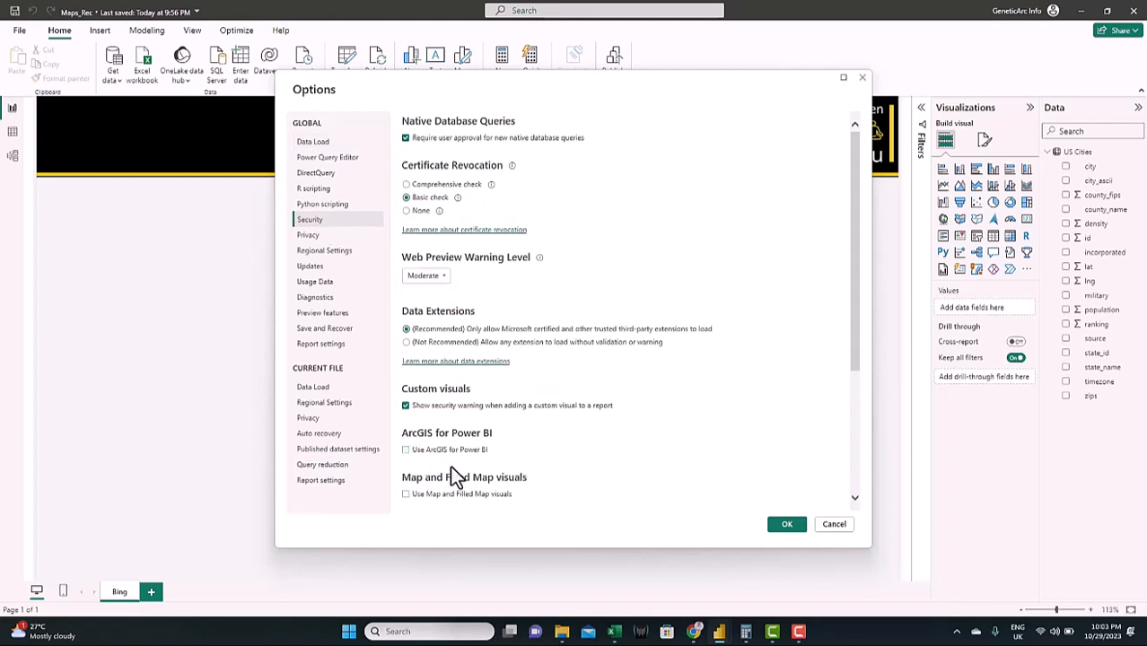
{"action": "left_click", "coordinate": [405, 450]}
{"action": "left_click", "coordinate": [786, 525]}
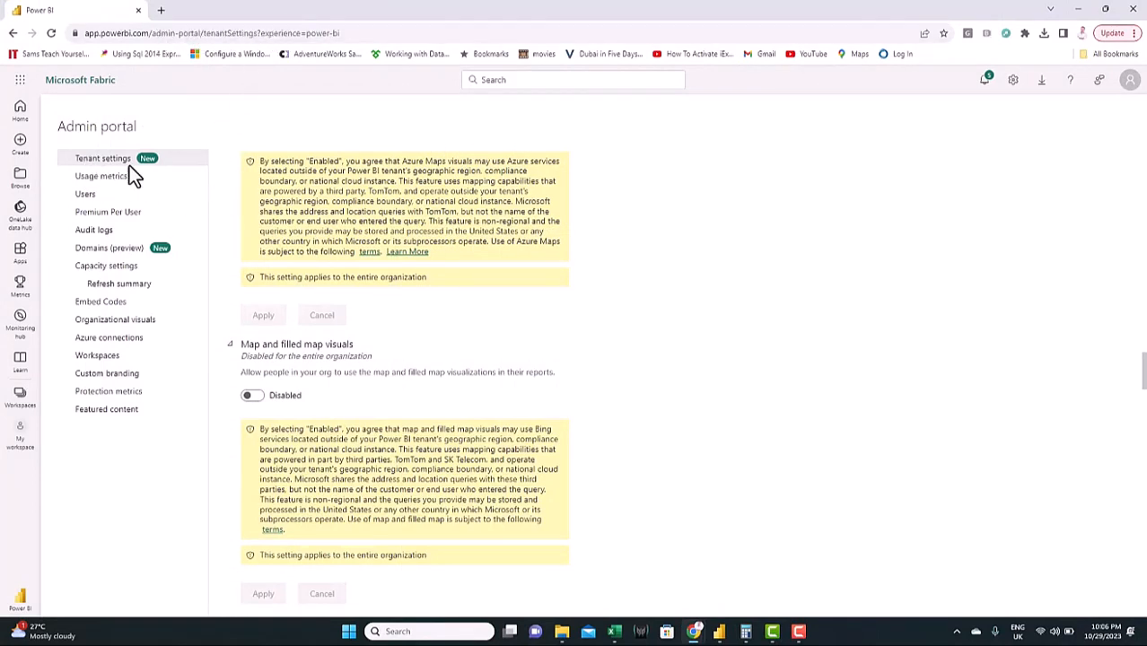
In the Power BI admin portal's tenant settings, enable Use ArcGIS Maps for Power BI and apply it.
{"action": "scroll", "coordinate": [496, 293], "scroll_direction": "up", "scroll_amount": 5}
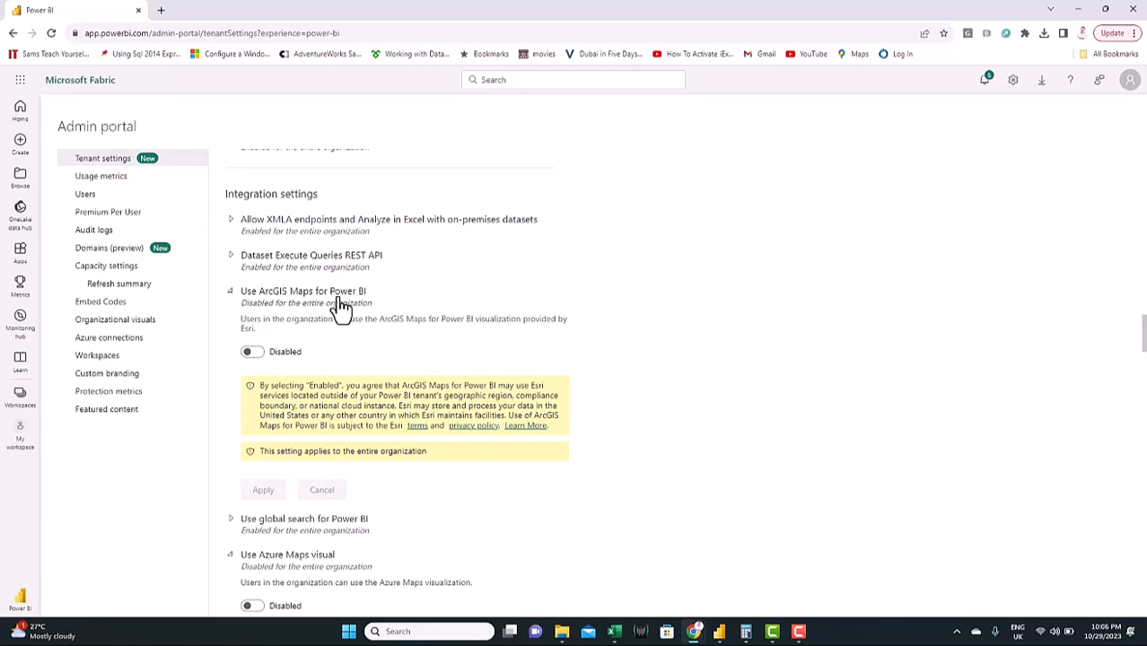
{"action": "left_click", "coordinate": [252, 353]}
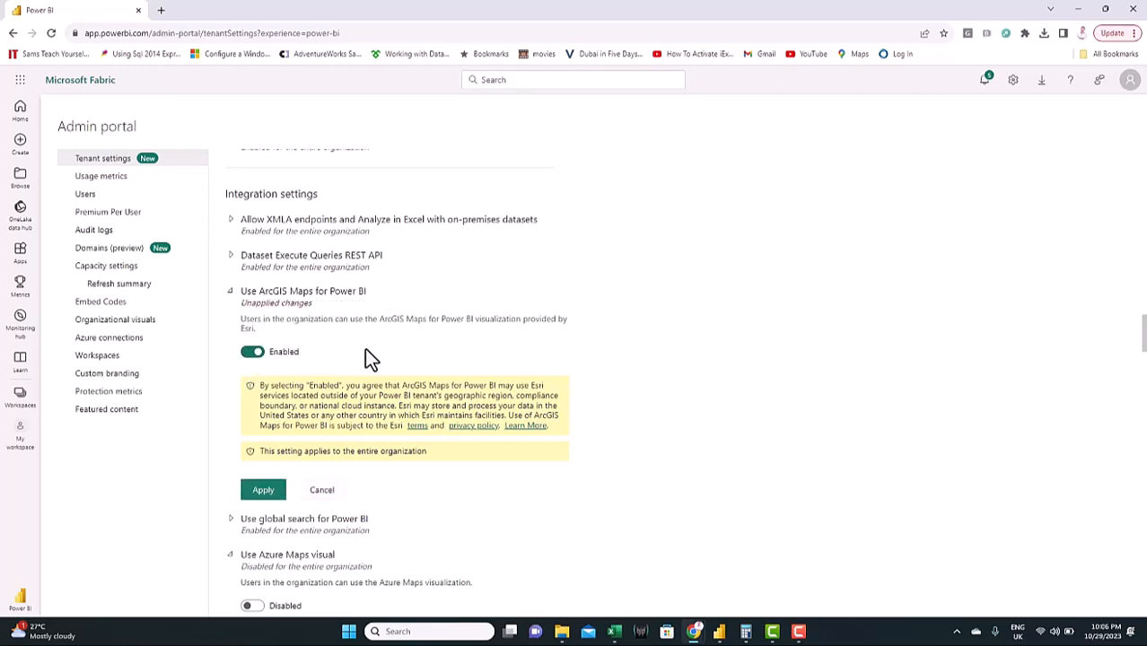
{"action": "left_click", "coordinate": [269, 495]}
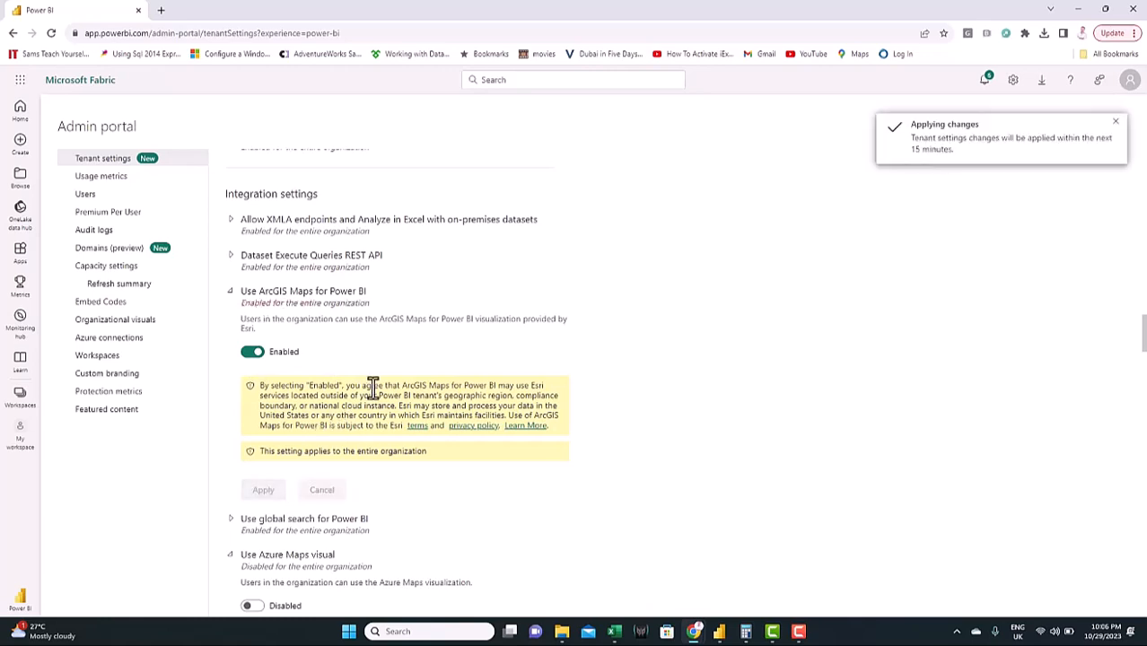
Enable the Use Azure Maps visual tenant setting for the organization and apply it.
{"action": "scroll", "coordinate": [372, 388], "scroll_direction": "down", "scroll_amount": 2}
{"action": "scroll", "coordinate": [373, 388], "scroll_direction": "down", "scroll_amount": 1}
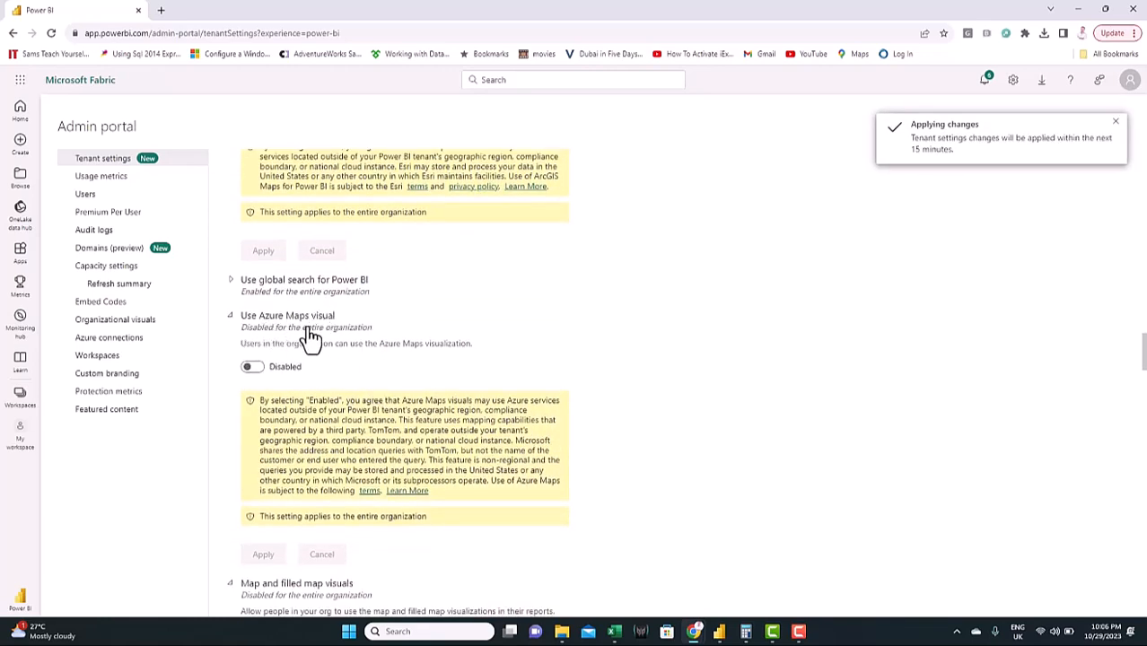
{"action": "left_click", "coordinate": [252, 373]}
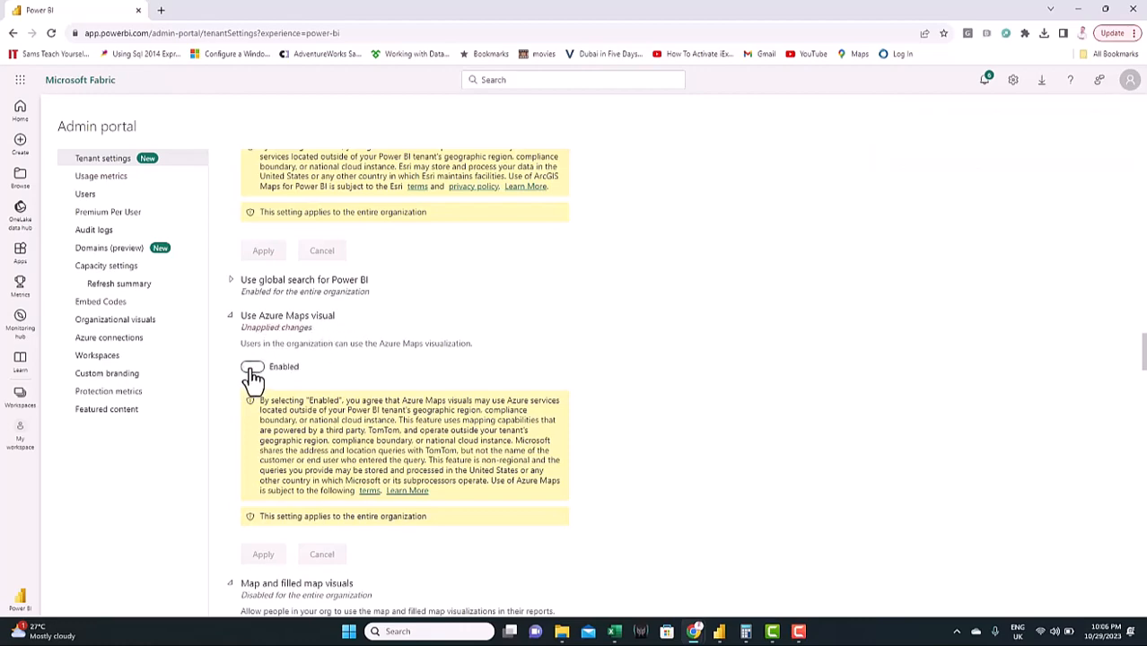
{"action": "left_click", "coordinate": [260, 554]}
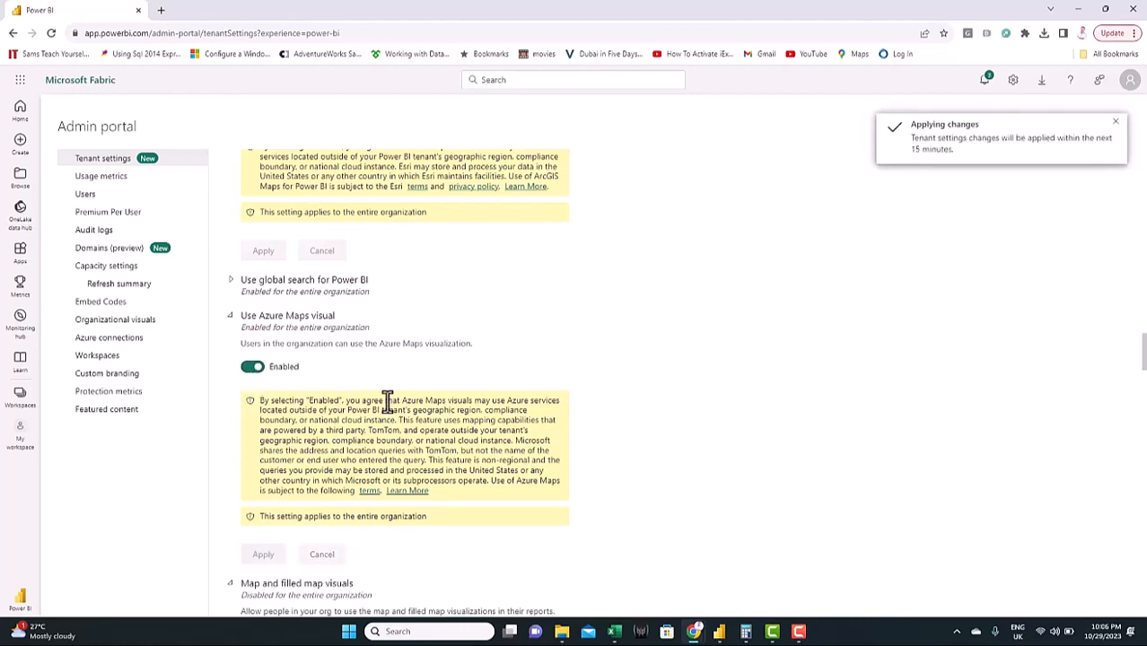
Enable the Map and filled map visuals tenant setting for the organization and apply it.
{"action": "scroll", "coordinate": [388, 401], "scroll_direction": "down", "scroll_amount": 3}
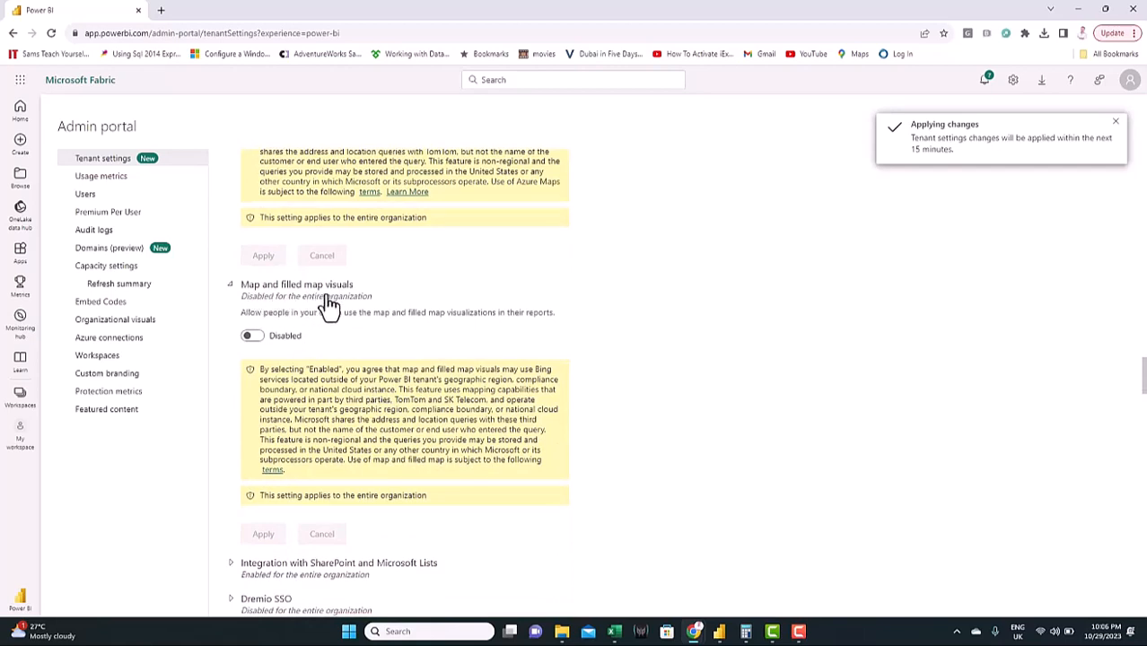
{"action": "left_click", "coordinate": [252, 337]}
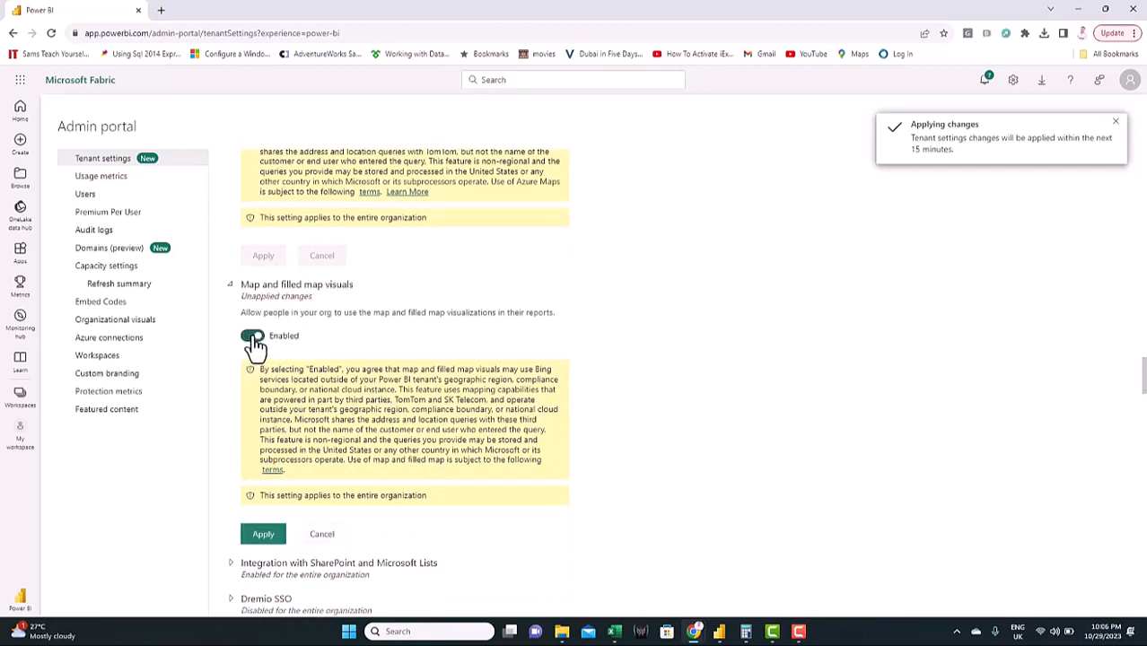
{"action": "left_click", "coordinate": [263, 535]}
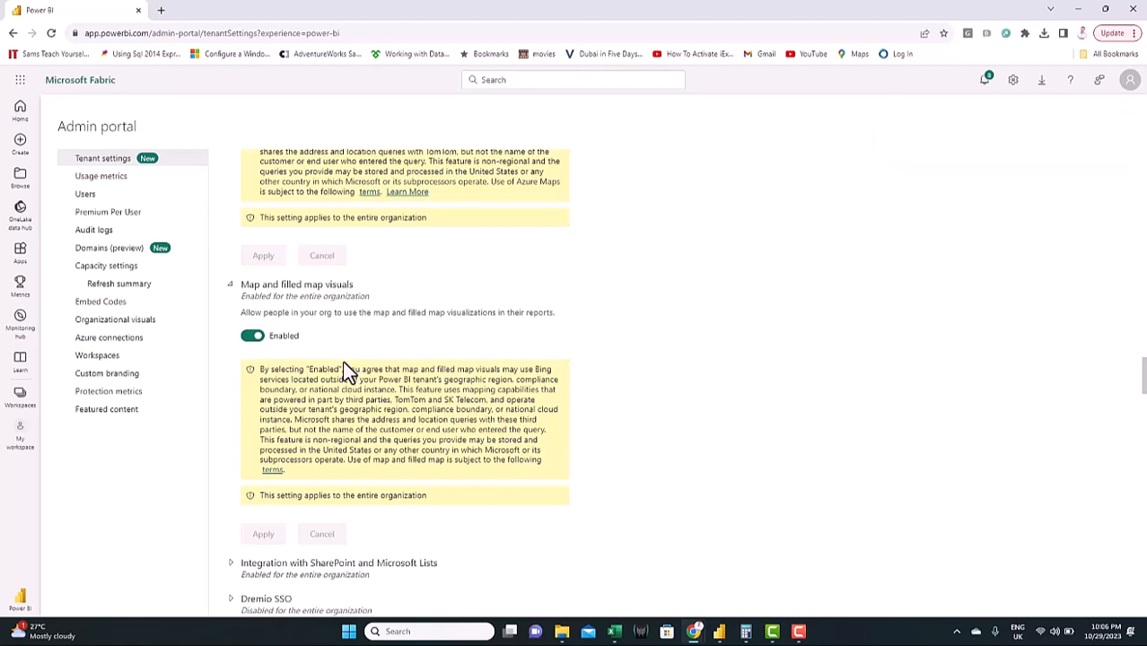
{"action": "scroll", "coordinate": [333, 375], "scroll_direction": "up", "scroll_amount": 5}
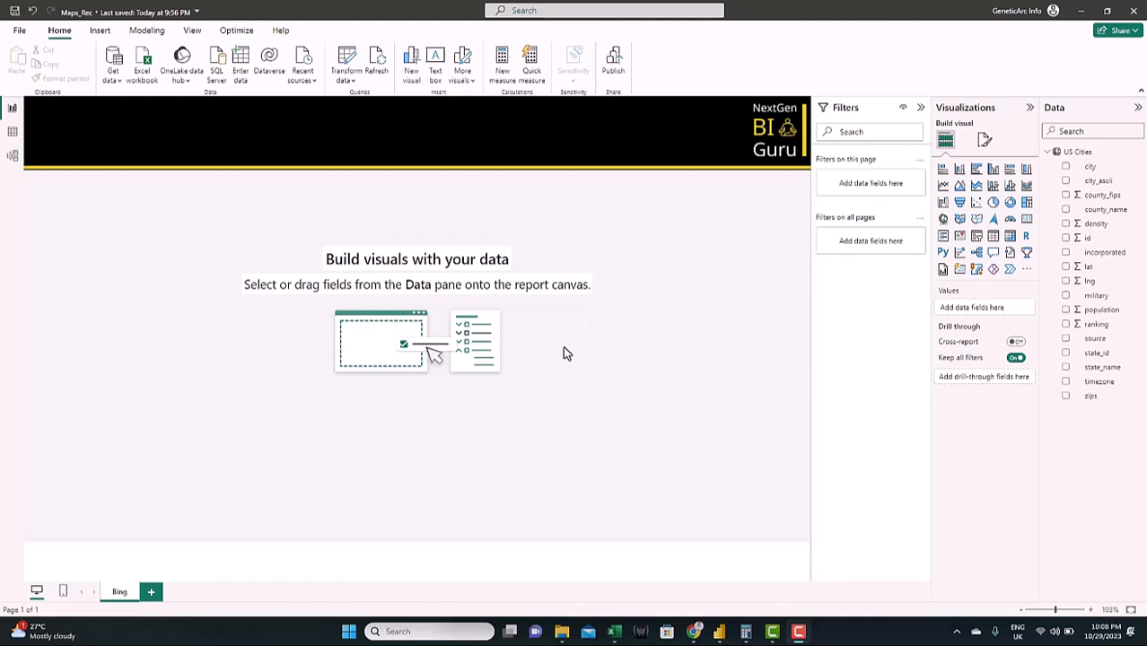
In Power BI Desktop, add a Map visual below the Bing page's header banner and enlarge it to the page's right edge.
{"action": "left_click", "coordinate": [942, 220]}
{"action": "left_click_drag", "start_coordinate": [152, 220], "coordinate": [326, 296]}
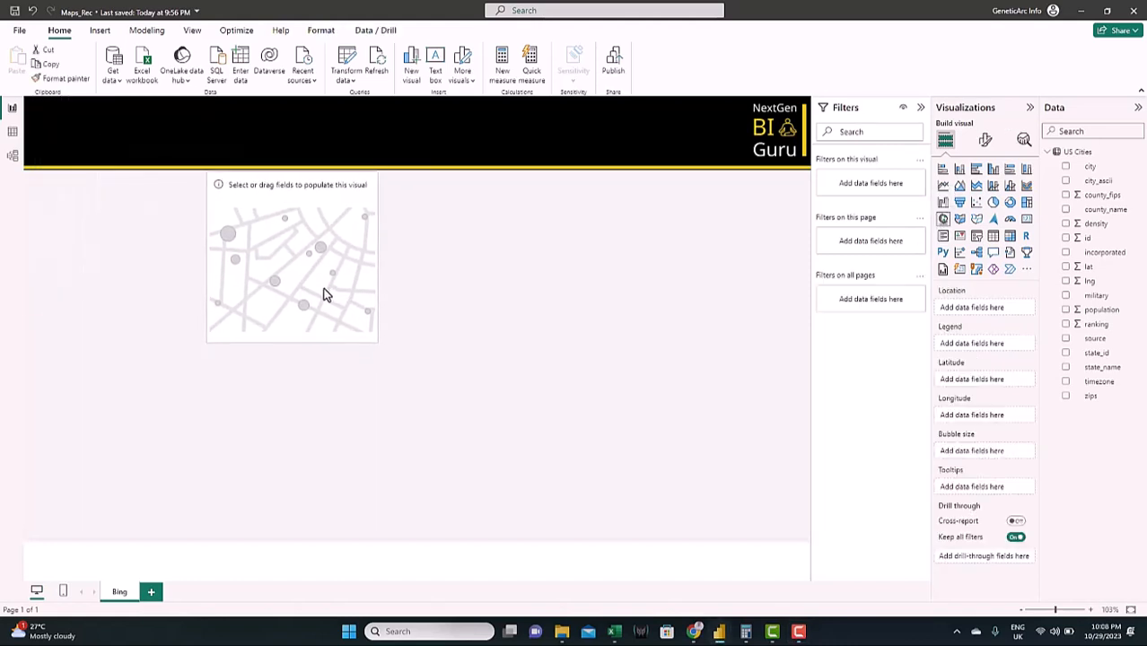
{"action": "left_click_drag", "start_coordinate": [377, 341], "coordinate": [812, 491]}
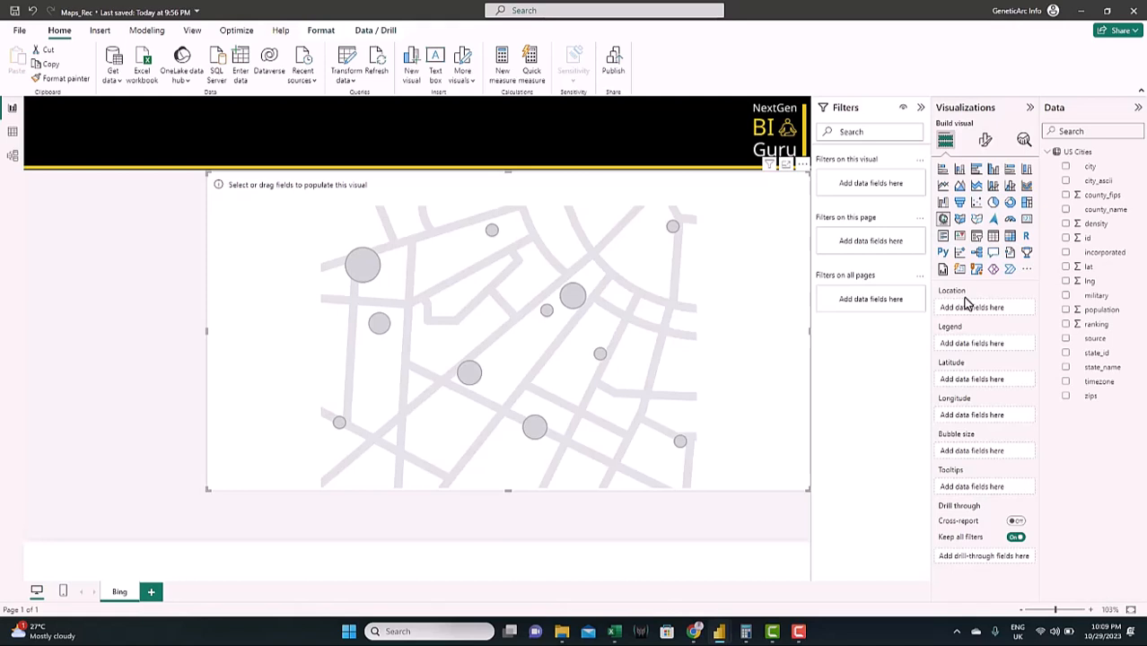
Assign state_name, county_name and city to the map's location hierarchy, and use state_name as its legend.
{"action": "left_click_drag", "start_coordinate": [1102, 367], "coordinate": [1000, 310]}
{"action": "left_click_drag", "start_coordinate": [1105, 209], "coordinate": [1003, 337]}
{"action": "left_click_drag", "start_coordinate": [1090, 167], "coordinate": [1004, 339]}
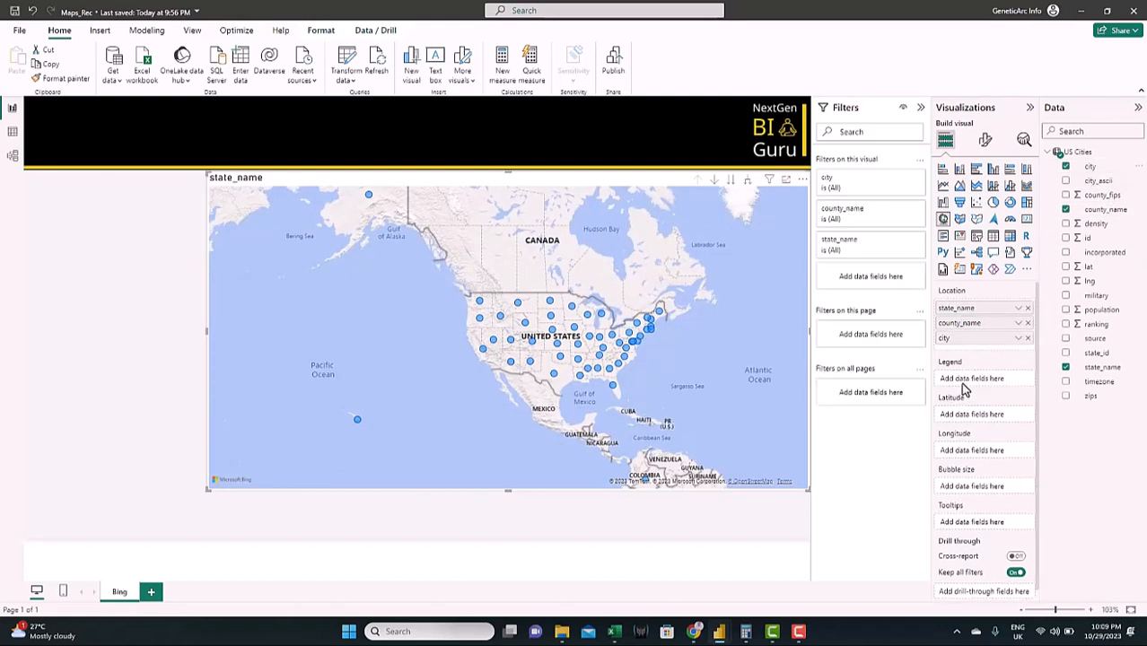
{"action": "left_click_drag", "start_coordinate": [1102, 367], "coordinate": [1000, 377]}
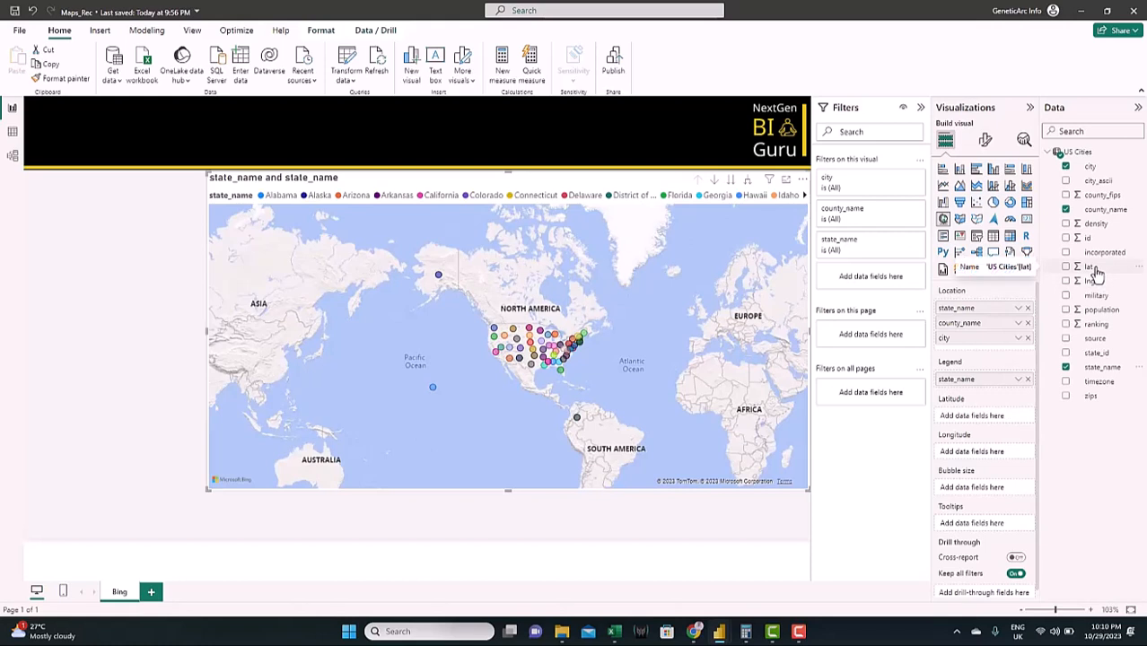
Assign lat to the map's latitude, lng to its longitude and population to its bubble size.
{"action": "left_click_drag", "start_coordinate": [1093, 269], "coordinate": [998, 424]}
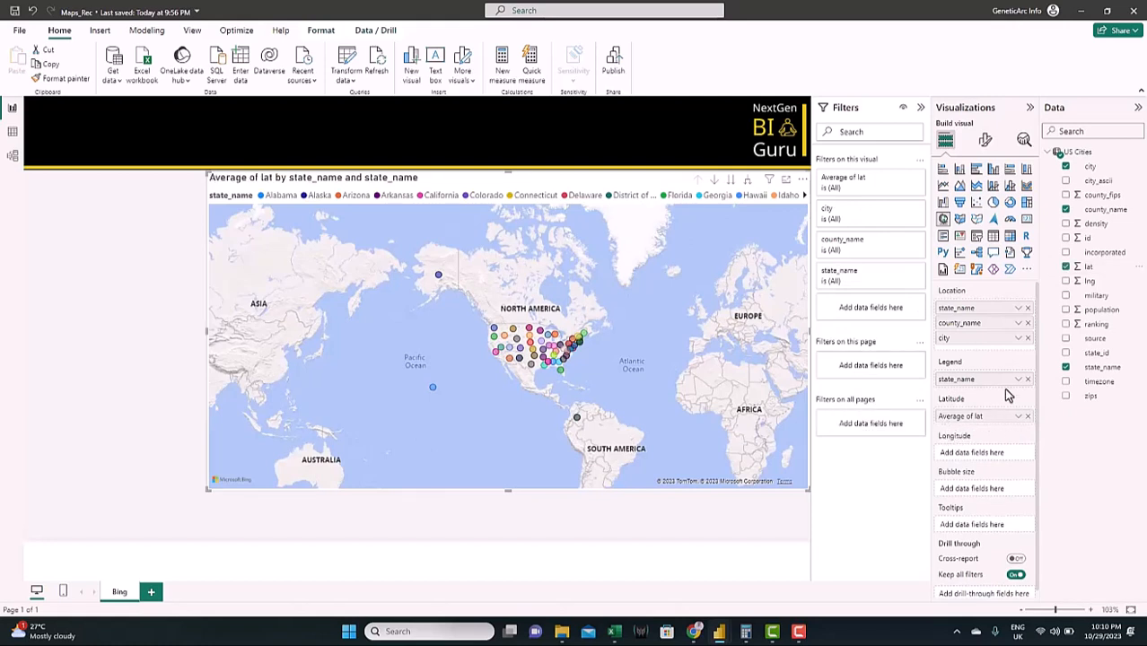
{"action": "left_click_drag", "start_coordinate": [1113, 281], "coordinate": [987, 461]}
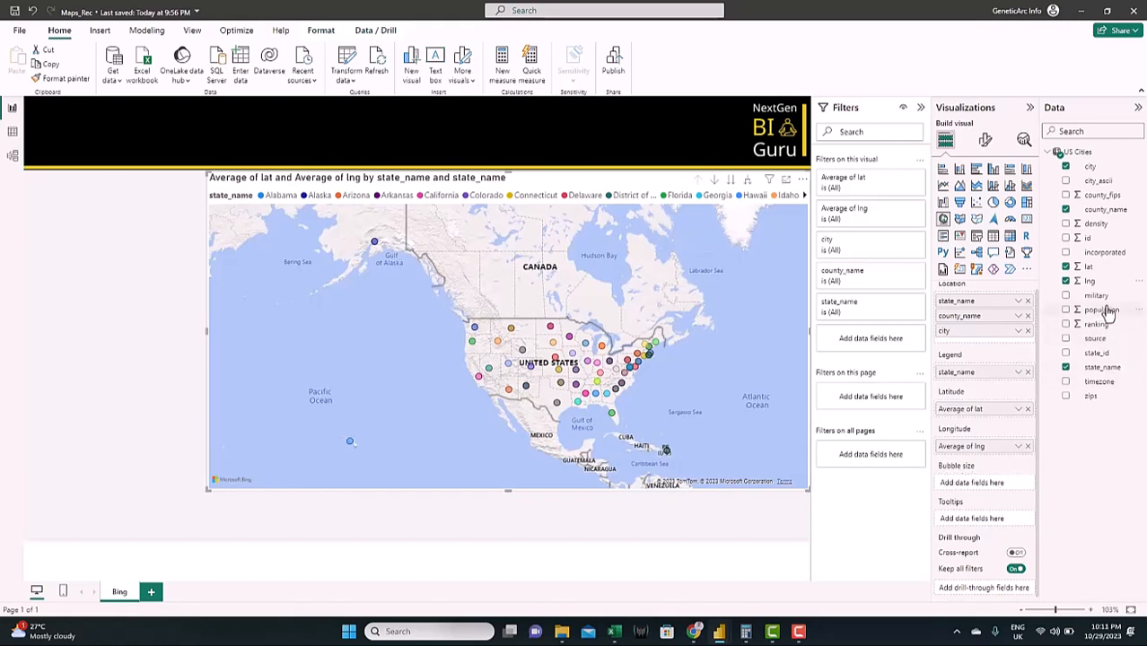
{"action": "left_click_drag", "start_coordinate": [1109, 314], "coordinate": [1002, 486]}
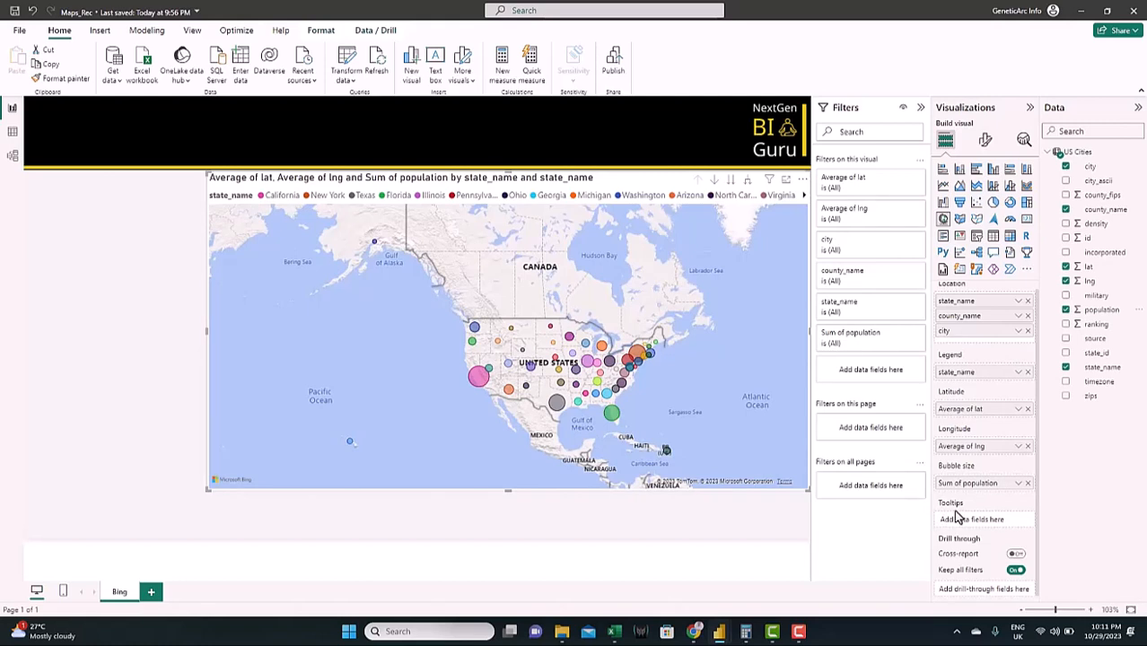
{"action": "scroll", "coordinate": [958, 516], "scroll_direction": "down", "scroll_amount": 1}
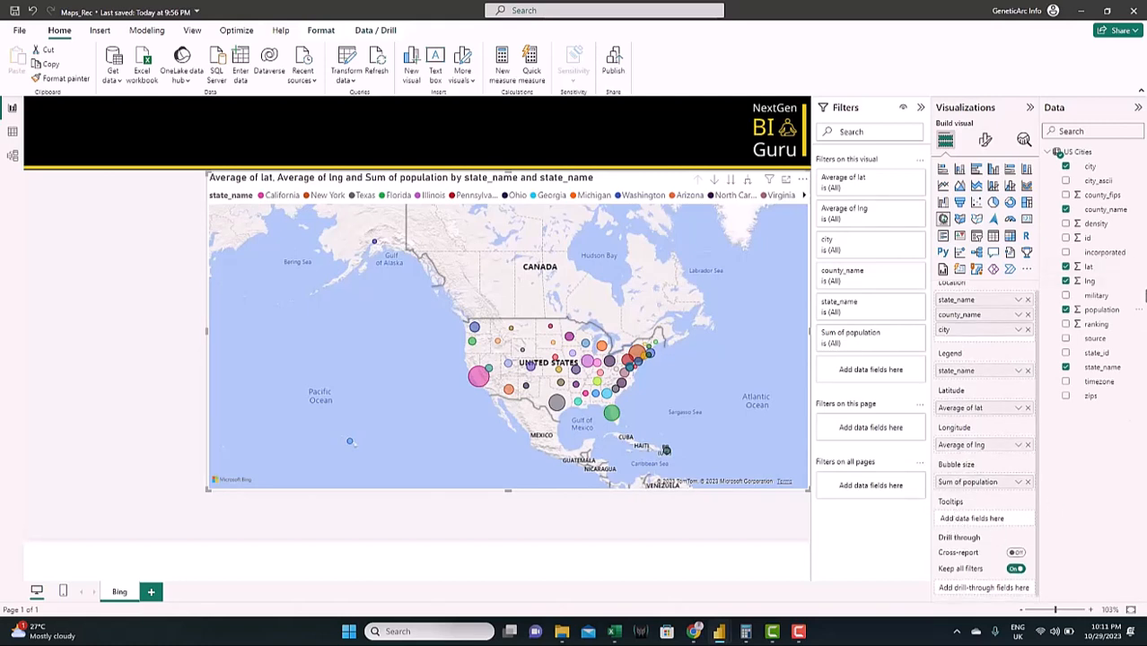
Add state_name, county_name and city to the map's tooltips and check the tooltip of the California bubble.
{"action": "left_click_drag", "start_coordinate": [1098, 367], "coordinate": [998, 519]}
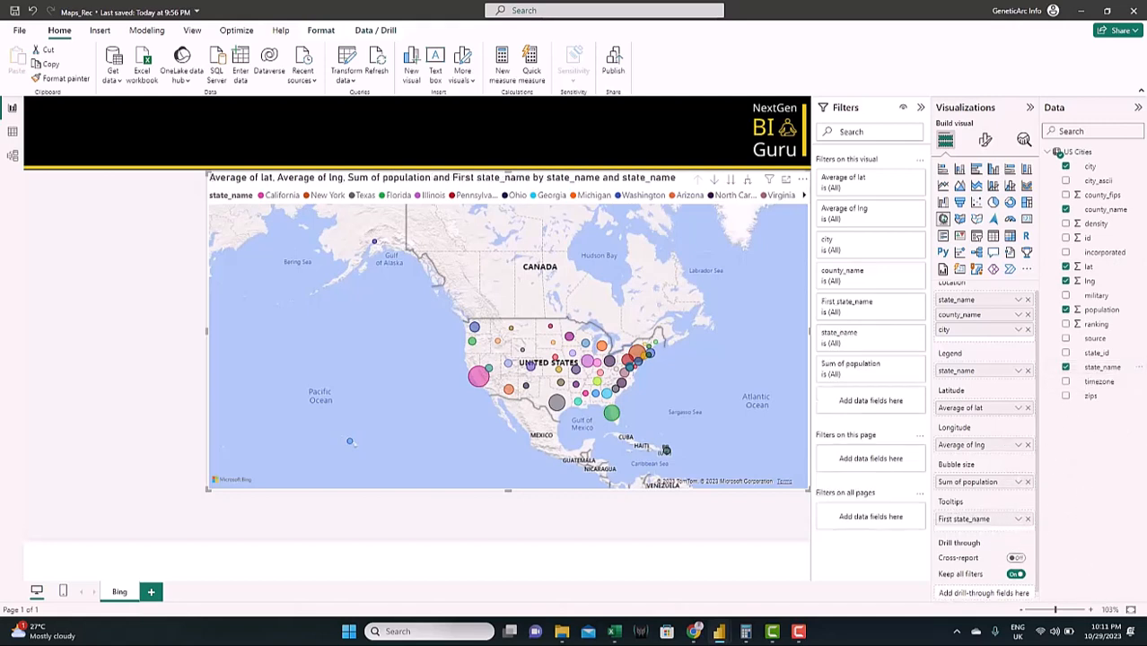
{"action": "left_click_drag", "start_coordinate": [1106, 209], "coordinate": [1005, 541]}
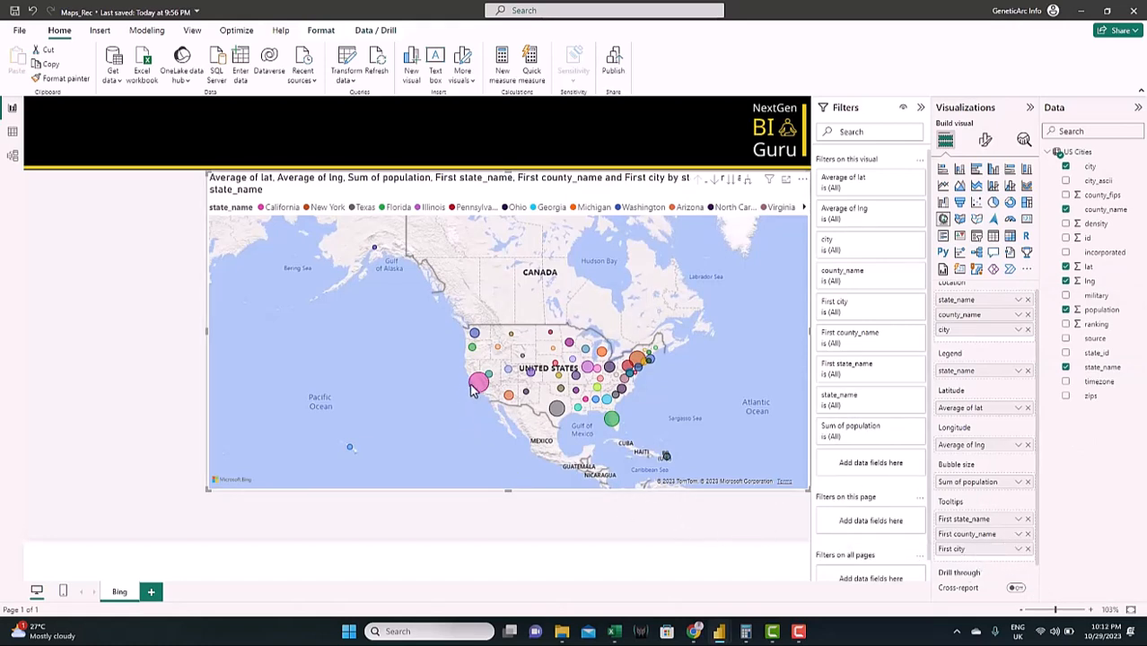
{"action": "mouse_move", "coordinate": [481, 388]}
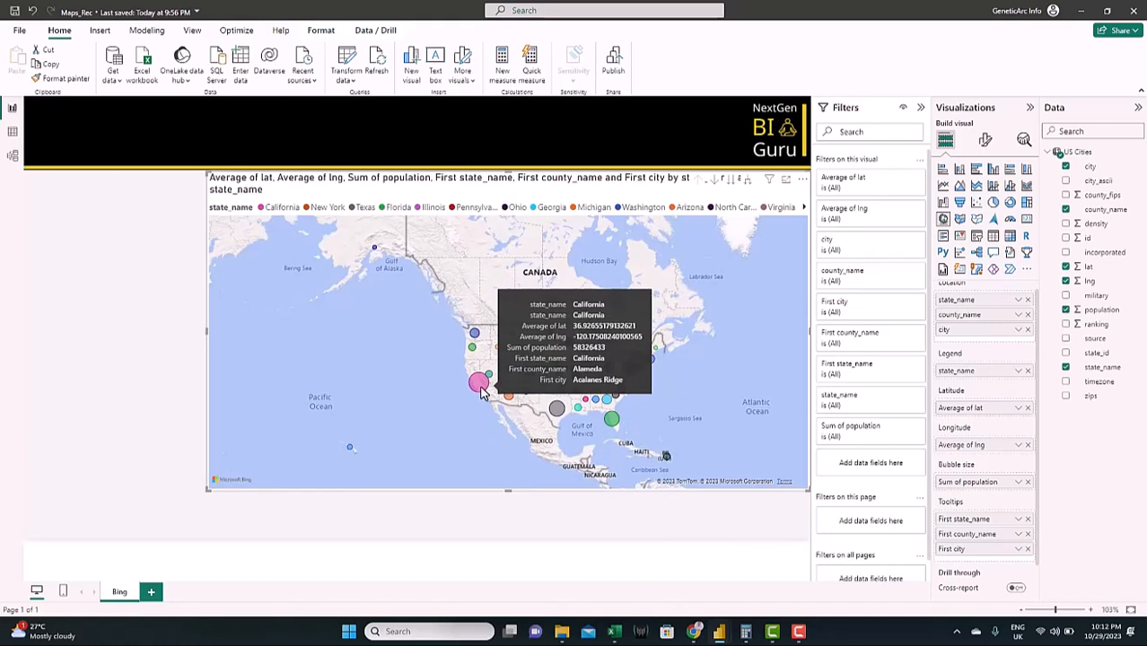
Rename the three tooltip fields to state_name, county_name and city by removing their "First" prefix.
{"action": "double_click", "coordinate": [970, 519]}
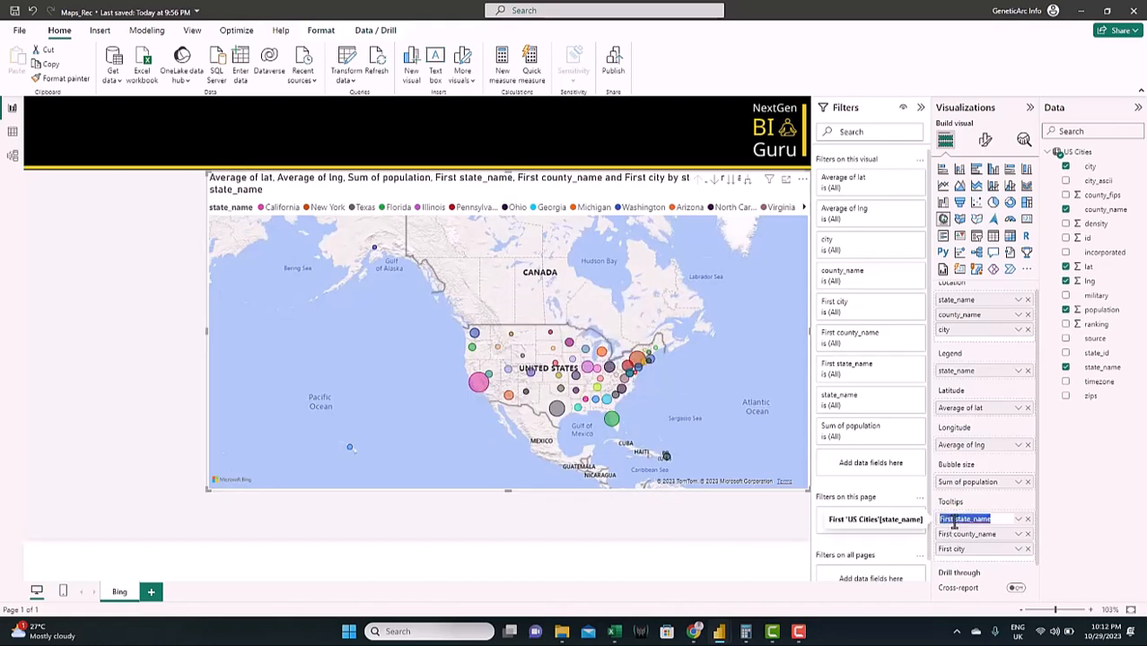
{"action": "key", "text": "Home"}
{"action": "key", "text": "Delete"}
{"action": "key", "text": "Delete"}
{"action": "key", "text": "Delete"}
{"action": "key", "text": "Delete"}
{"action": "key", "text": "Delete"}
{"action": "key", "text": "Delete"}
{"action": "key", "text": "Return"}
{"action": "double_click", "coordinate": [938, 533]}
{"action": "key", "text": "Home"}
{"action": "key", "text": "Delete"}
{"action": "key", "text": "Delete"}
{"action": "key", "text": "Delete"}
{"action": "key", "text": "Delete"}
{"action": "key", "text": "Delete"}
{"action": "key", "text": "Delete"}
{"action": "key", "text": "Return"}
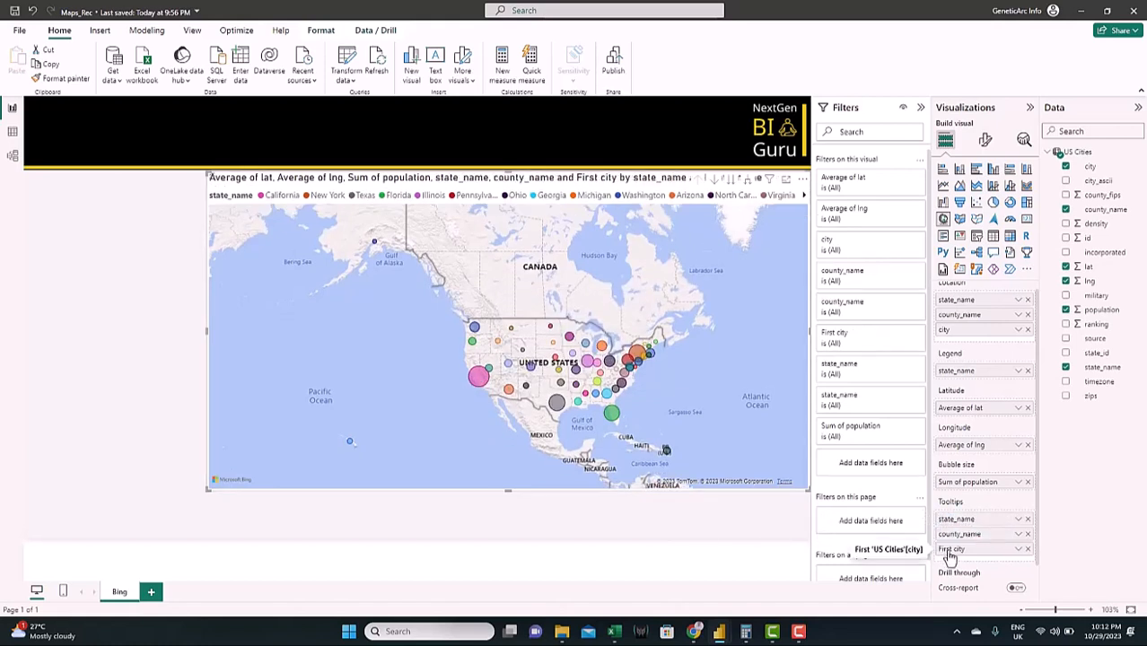
{"action": "double_click", "coordinate": [942, 549]}
{"action": "key", "text": "Home"}
{"action": "key", "text": "Delete"}
{"action": "key", "text": "Delete"}
{"action": "key", "text": "Delete"}
{"action": "key", "text": "Delete"}
{"action": "key", "text": "Delete"}
{"action": "key", "text": "Delete"}
{"action": "key", "text": "Return"}
Rename the map's latitude, longitude and bubble size fields to lat, lng and population.
{"action": "double_click", "coordinate": [959, 407]}
{"action": "key", "text": "Home"}
{"action": "key", "text": "Delete"}
{"action": "key", "text": "Delete"}
{"action": "key", "text": "Delete"}
{"action": "key", "text": "Delete"}
{"action": "key", "text": "Delete"}
{"action": "key", "text": "Delete"}
{"action": "key", "text": "Delete"}
{"action": "key", "text": "Delete"}
{"action": "key", "text": "Delete"}
{"action": "key", "text": "Delete"}
{"action": "key", "text": "Delete"}
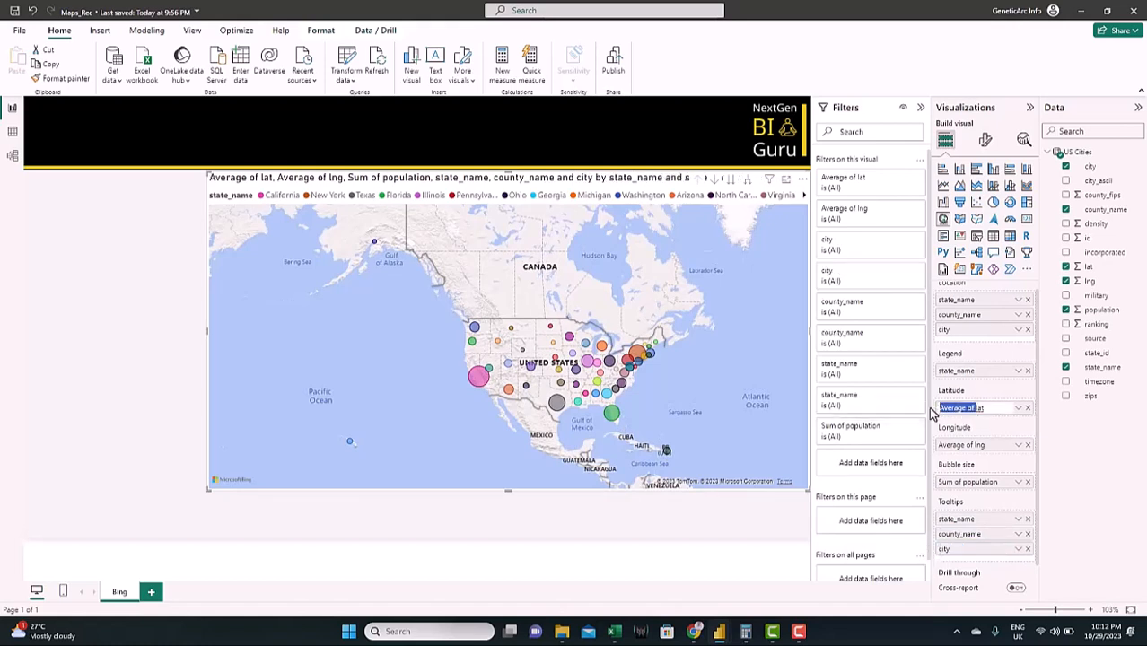
{"action": "key", "text": "Return"}
{"action": "double_click", "coordinate": [959, 444]}
{"action": "key", "text": "Home"}
{"action": "key", "text": "Delete"}
{"action": "key", "text": "Delete"}
{"action": "key", "text": "Delete"}
{"action": "key", "text": "Delete"}
{"action": "key", "text": "Delete"}
{"action": "key", "text": "Delete"}
{"action": "key", "text": "Delete"}
{"action": "key", "text": "Delete"}
{"action": "key", "text": "Delete"}
{"action": "key", "text": "Delete"}
{"action": "key", "text": "Delete"}
{"action": "key", "text": "Return"}
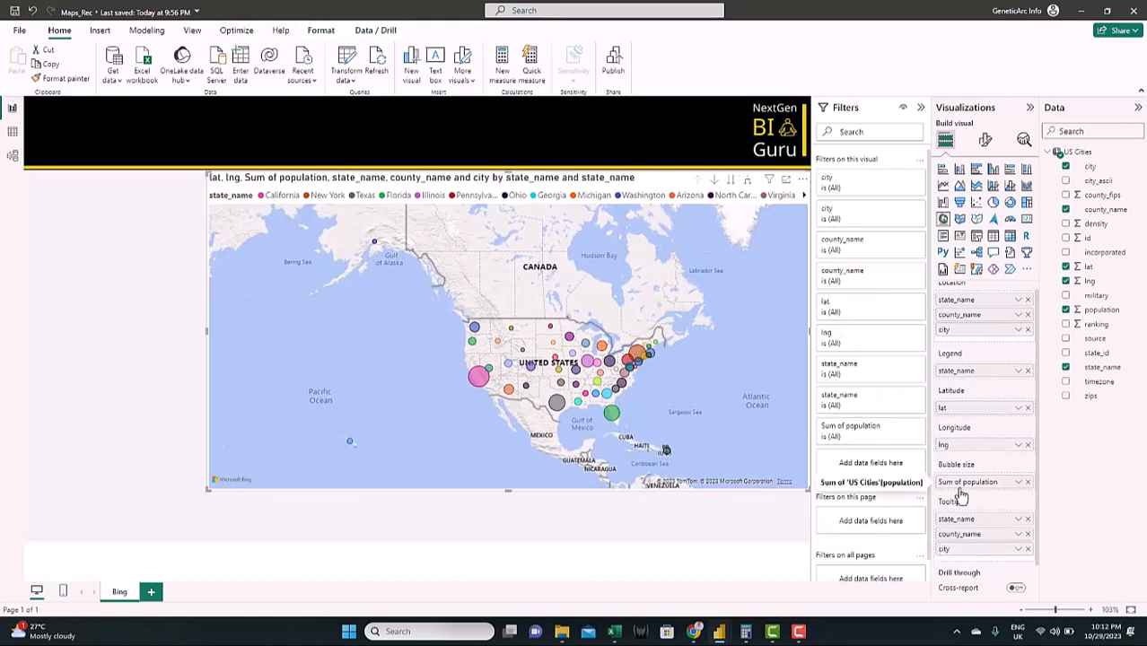
{"action": "left_click", "coordinate": [628, 516]}
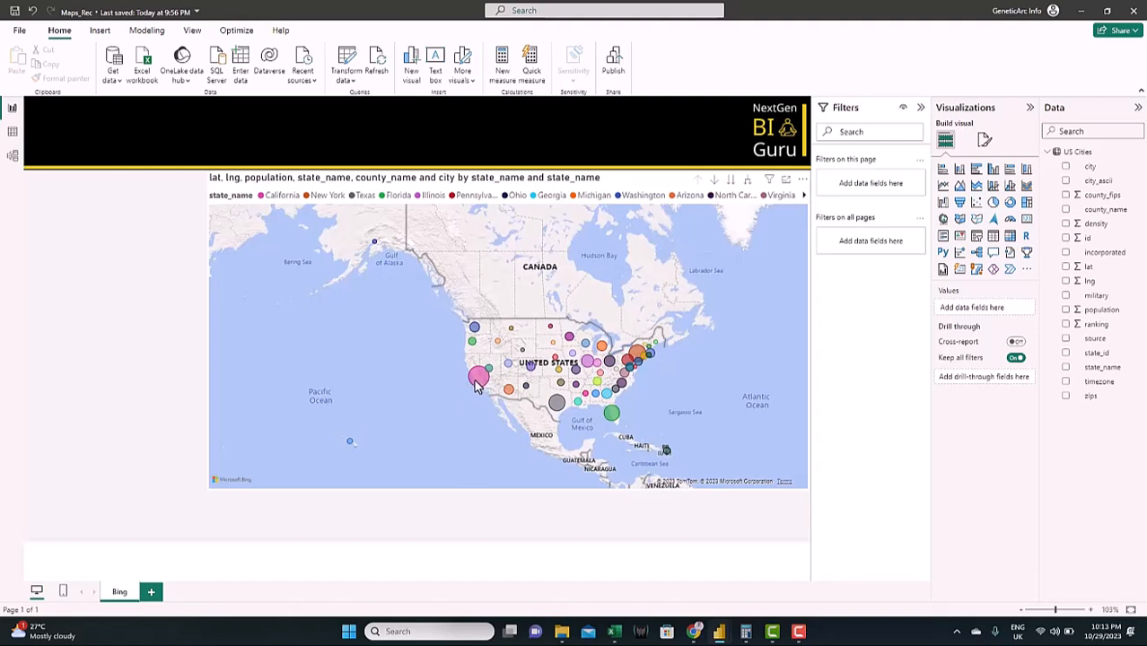
Drill down from the California bubble to its counties and from Los Angeles county to its cities.
{"action": "left_click", "coordinate": [477, 379]}
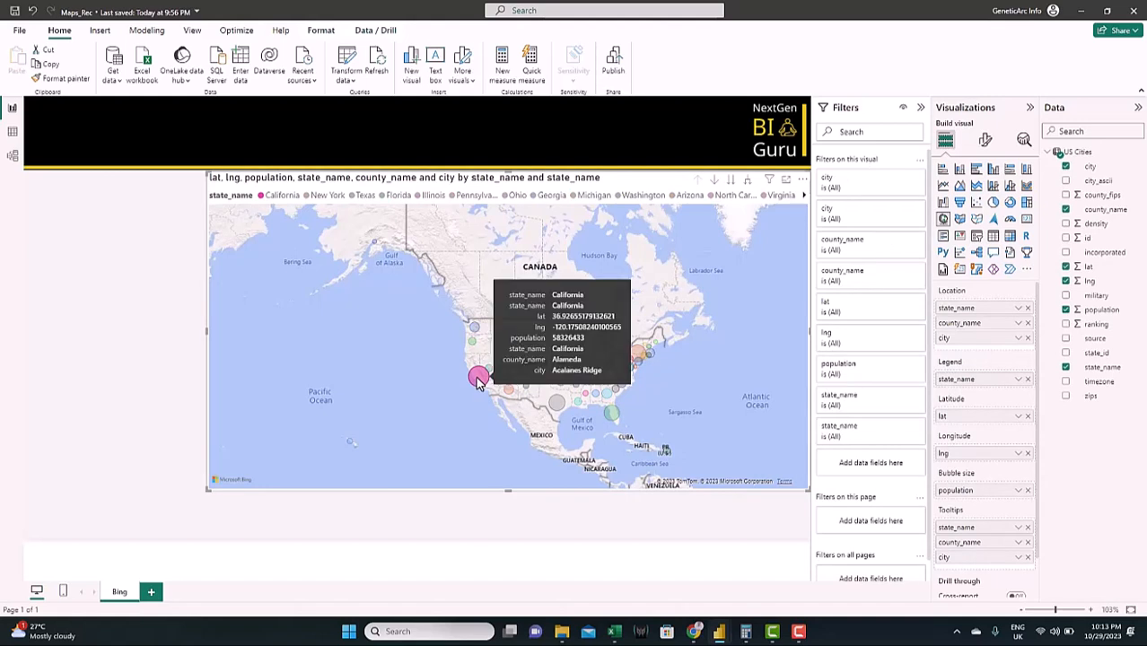
{"action": "right_click", "coordinate": [477, 380]}
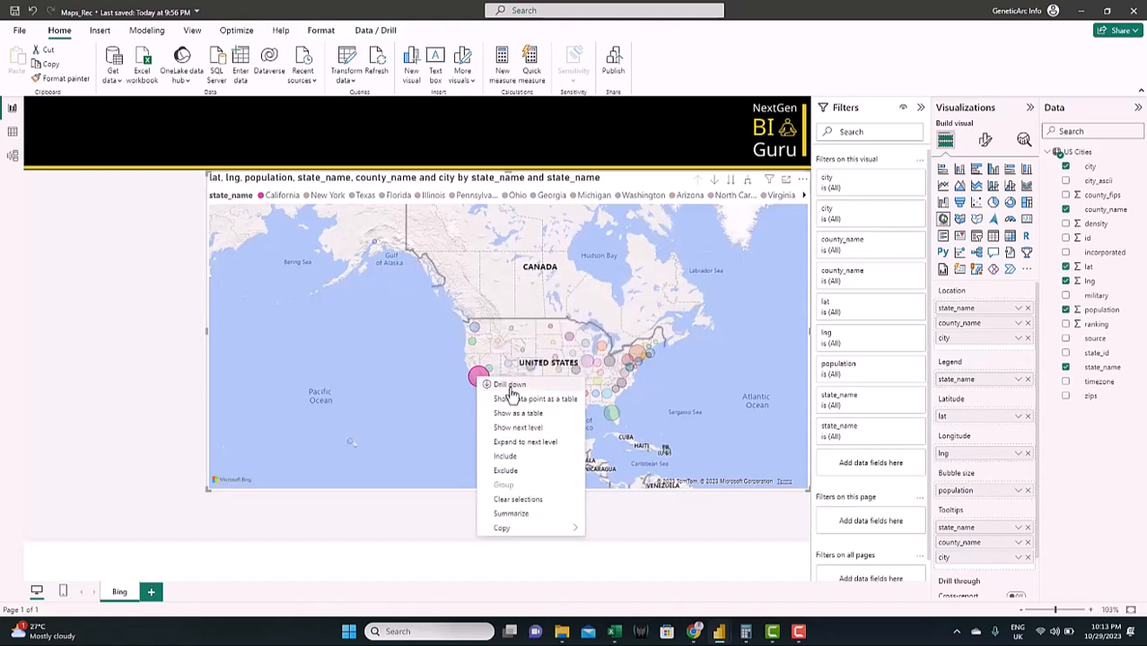
{"action": "left_click", "coordinate": [509, 385]}
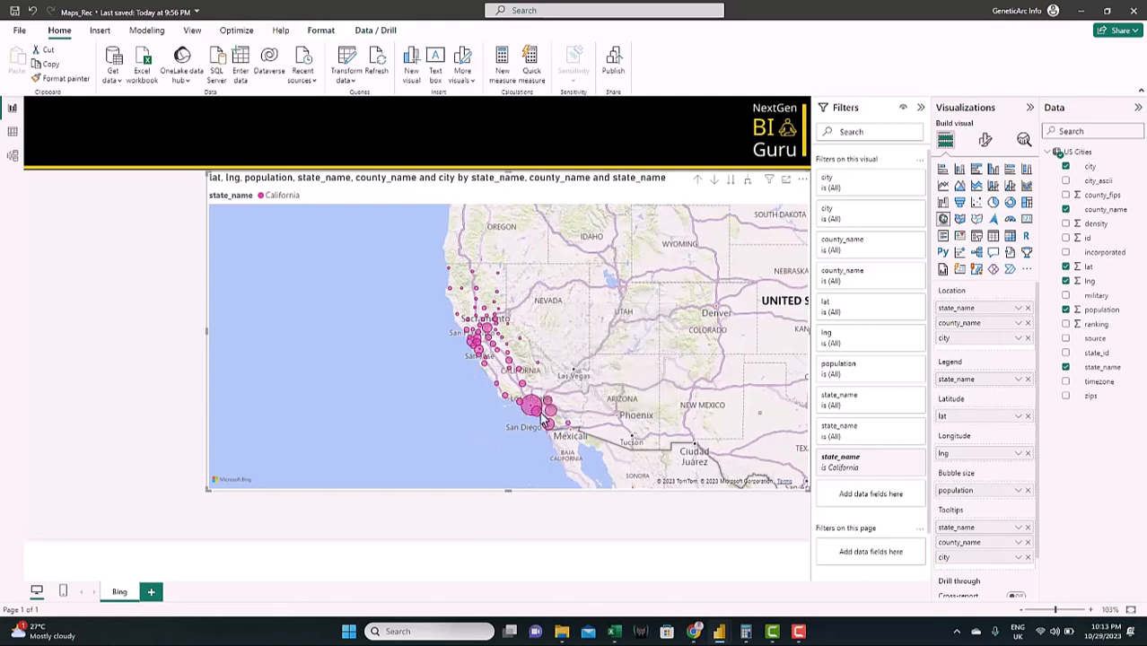
{"action": "mouse_move", "coordinate": [533, 409]}
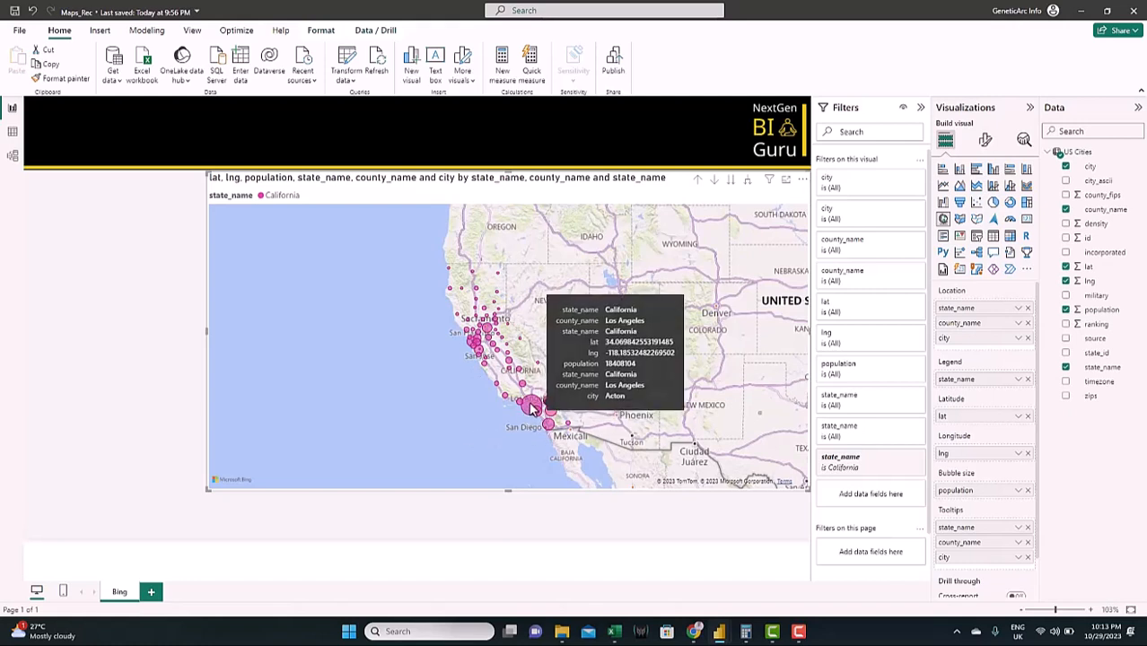
{"action": "right_click", "coordinate": [534, 410]}
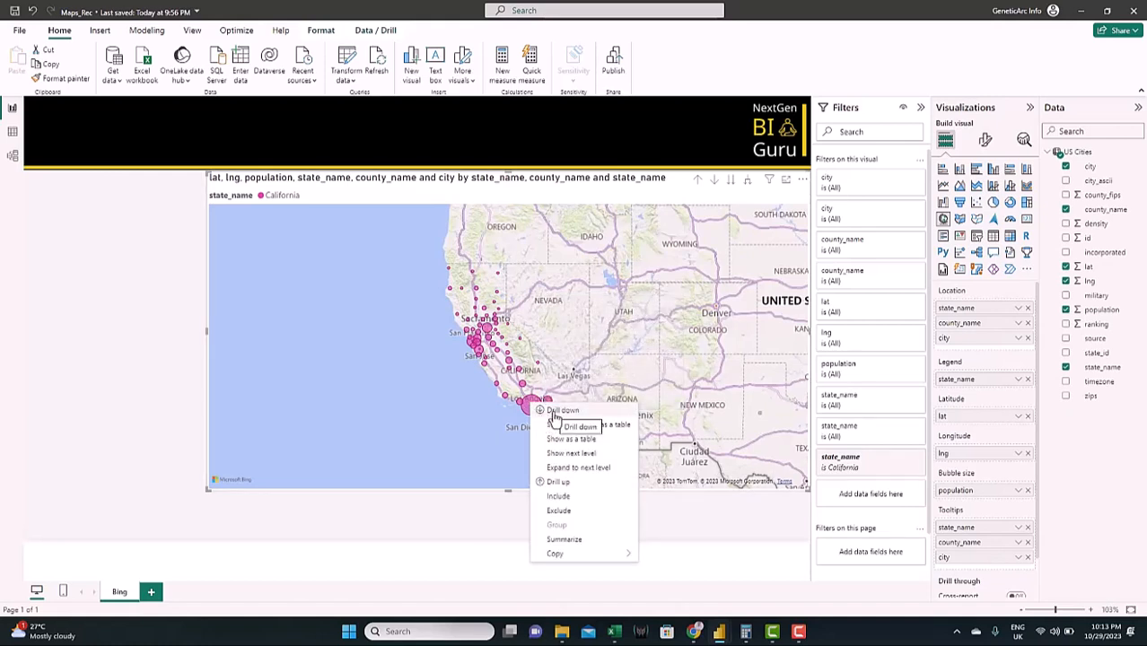
{"action": "left_click", "coordinate": [554, 412]}
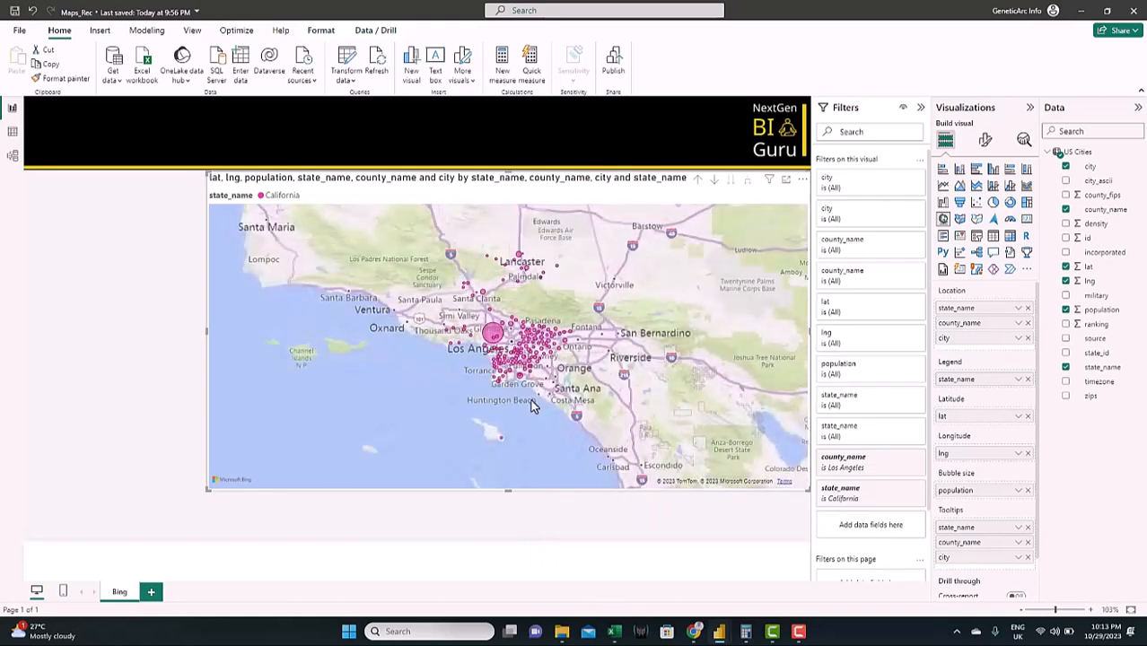
Inspect the Los Angeles city bubbles up close and drill back up to the state level.
{"action": "scroll", "coordinate": [495, 342], "scroll_direction": "up", "scroll_amount": 5}
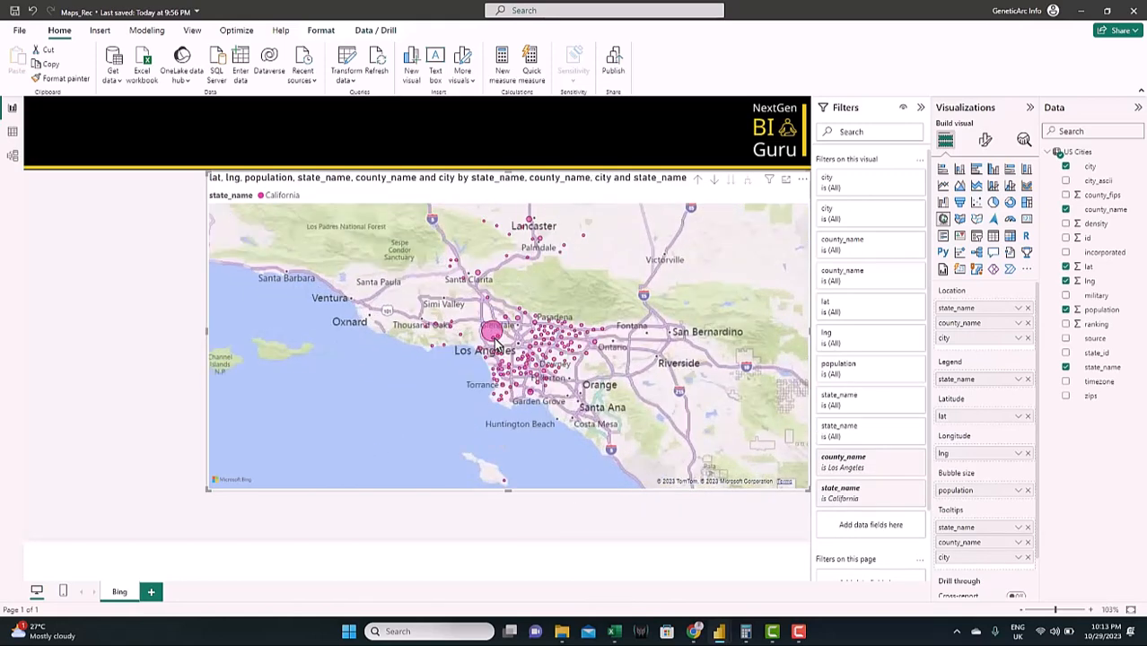
{"action": "scroll", "coordinate": [495, 342], "scroll_direction": "down", "scroll_amount": 3}
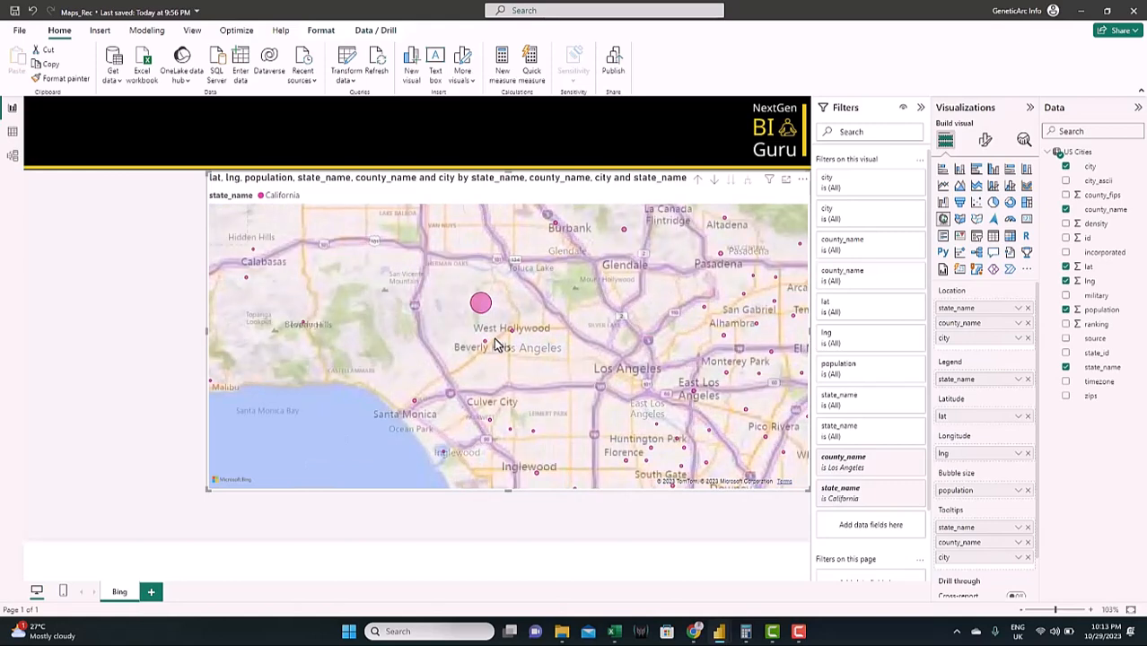
{"action": "scroll", "coordinate": [491, 353], "scroll_direction": "down", "scroll_amount": 3}
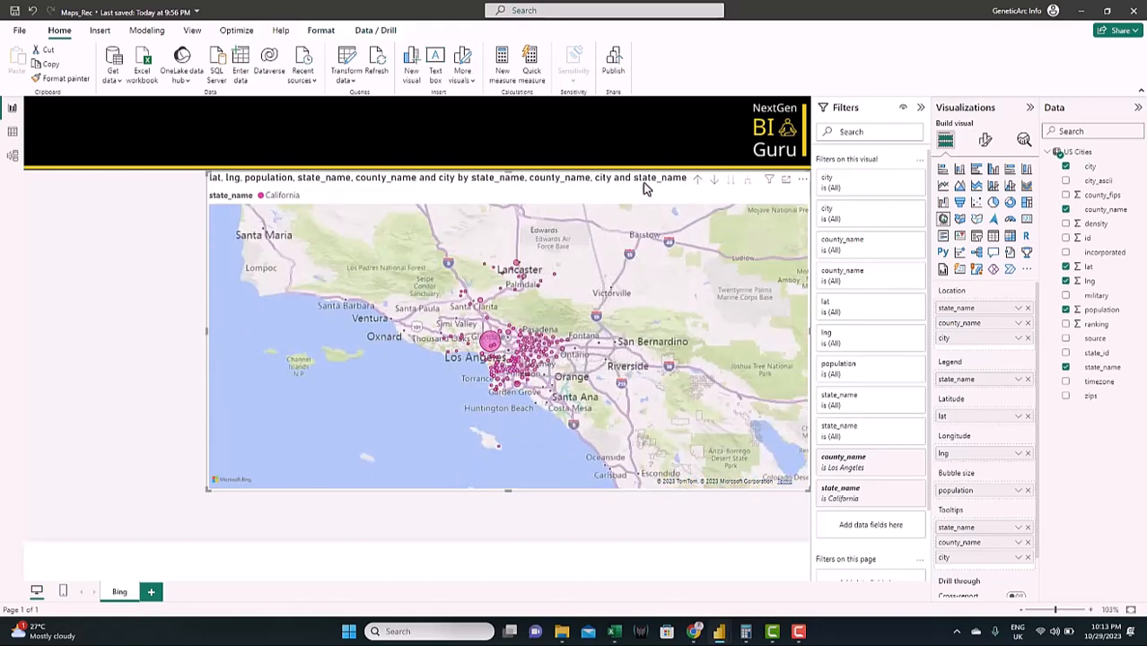
{"action": "left_click", "coordinate": [698, 183]}
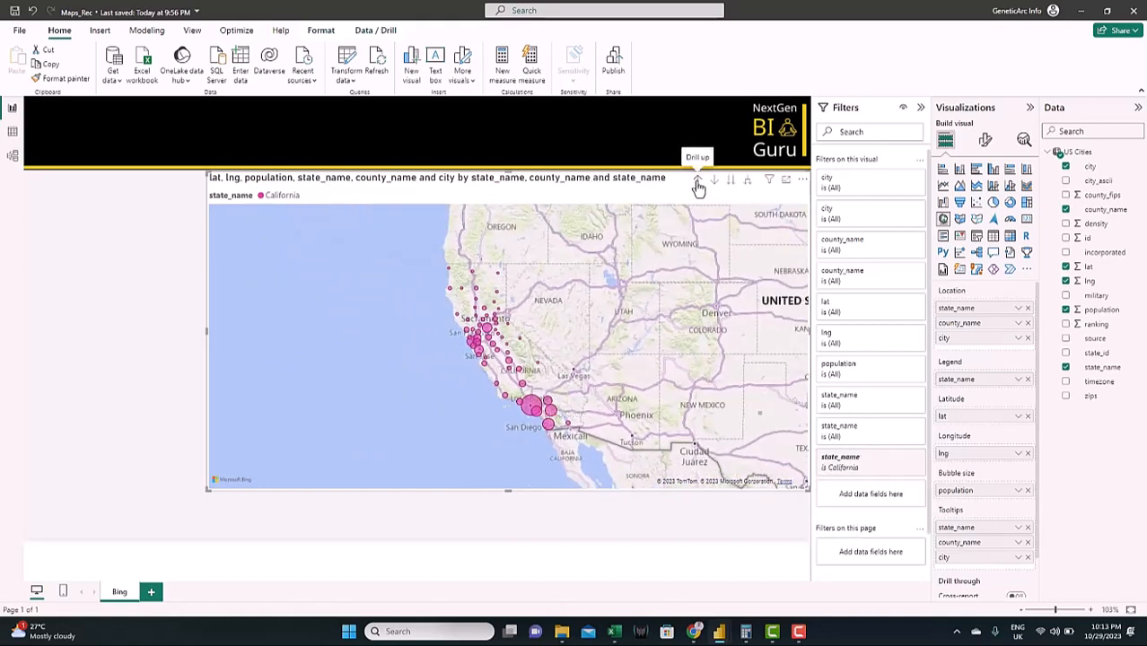
{"action": "left_click", "coordinate": [698, 184]}
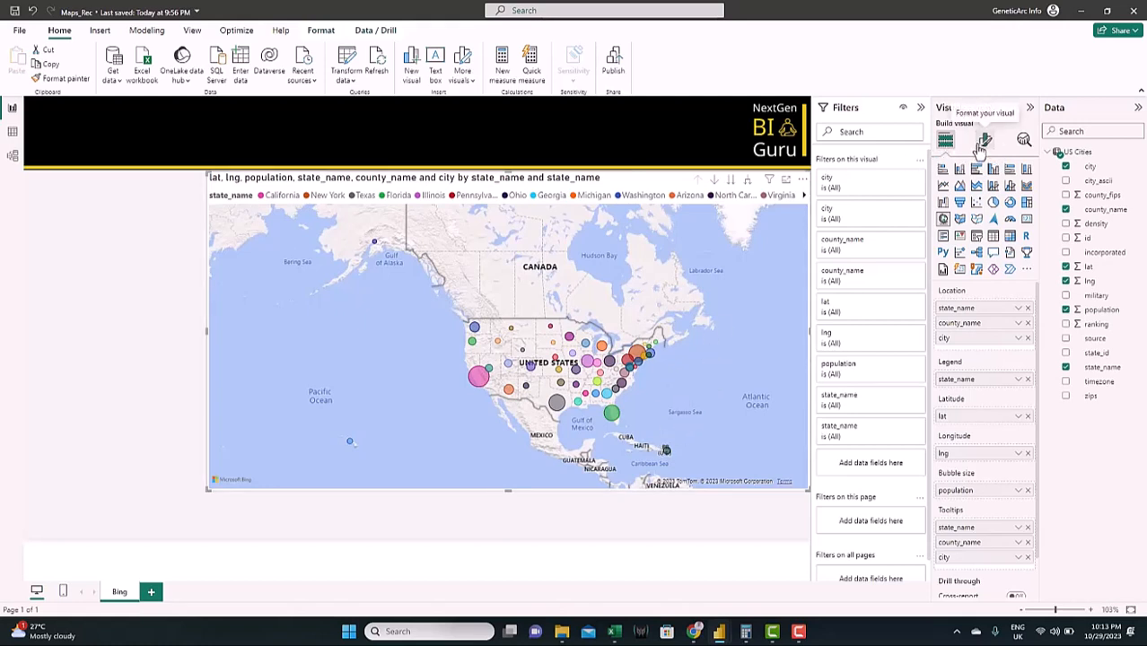
Try the Aerial and Dark styles in the map settings.
{"action": "left_click", "coordinate": [983, 142]}
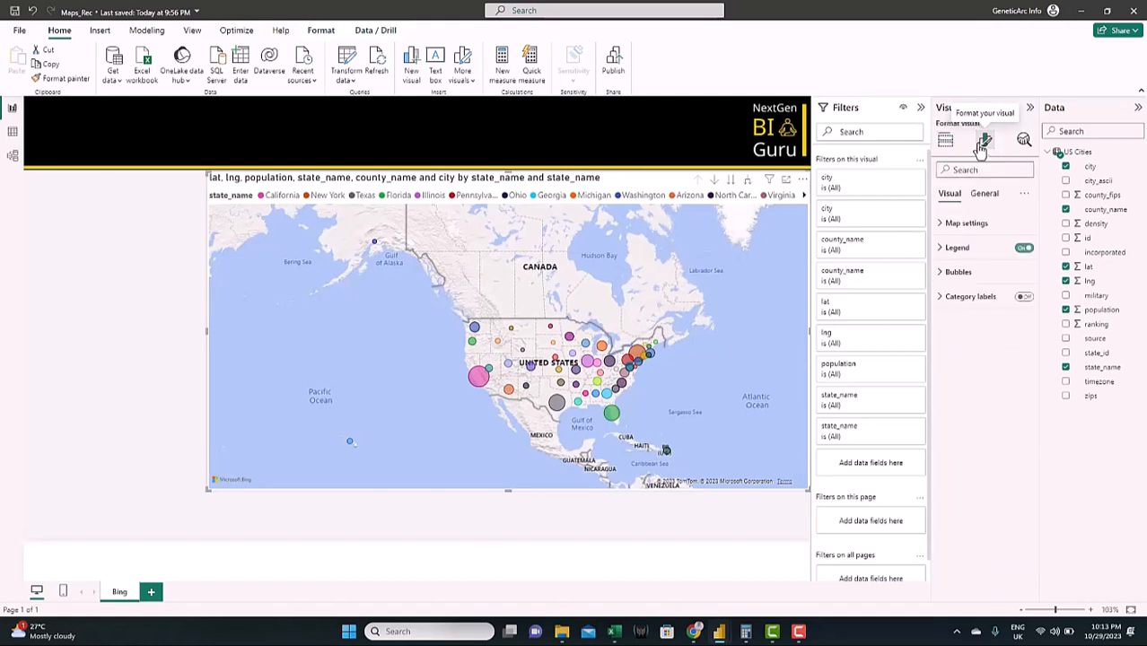
{"action": "left_click", "coordinate": [954, 229]}
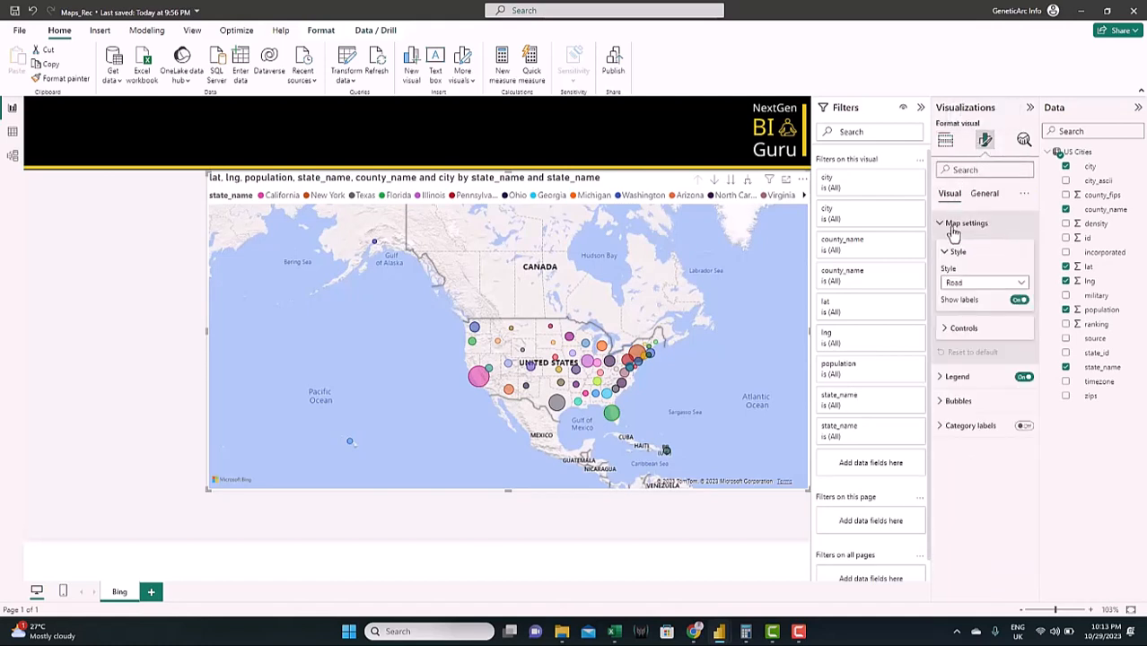
{"action": "left_click", "coordinate": [1017, 286]}
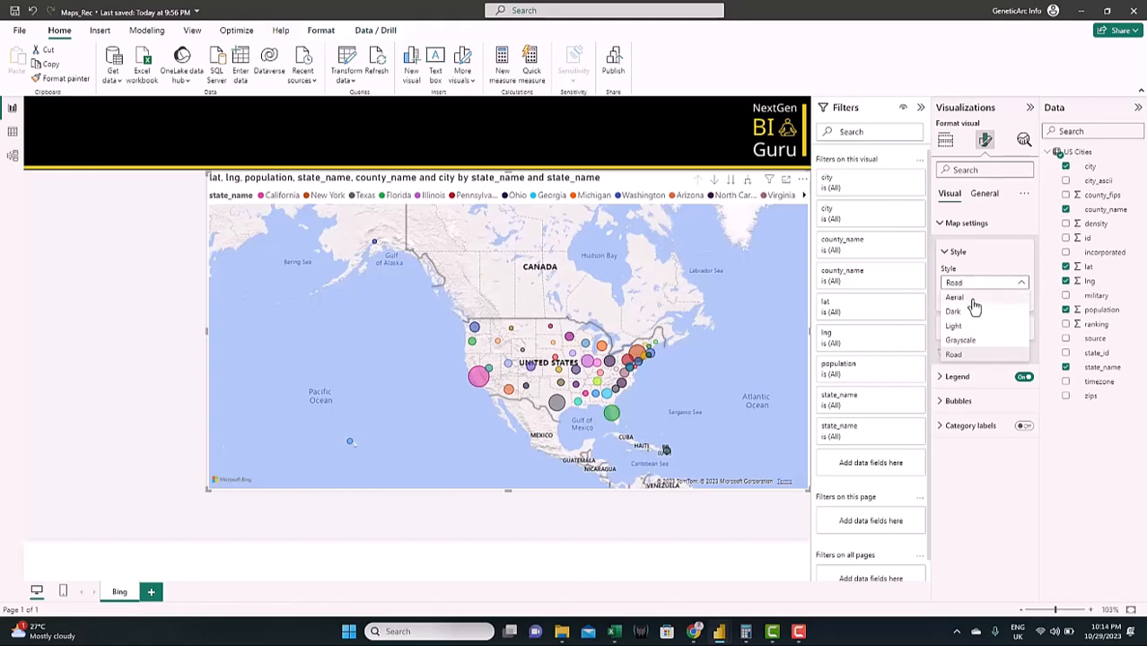
{"action": "left_click", "coordinate": [979, 288]}
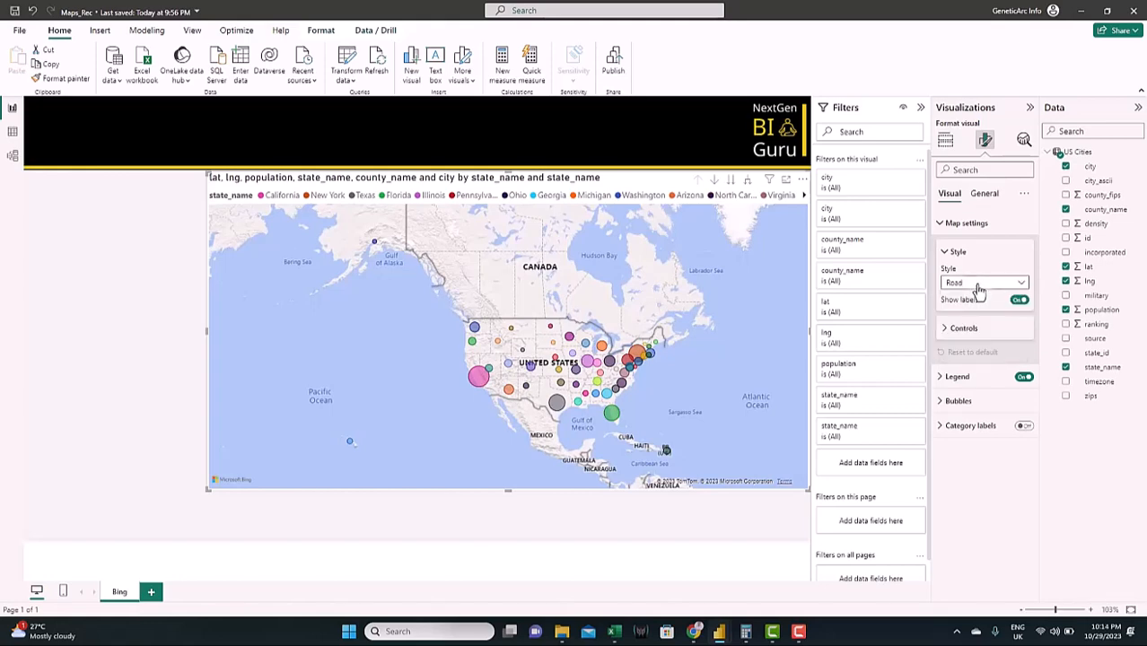
{"action": "left_click", "coordinate": [979, 289]}
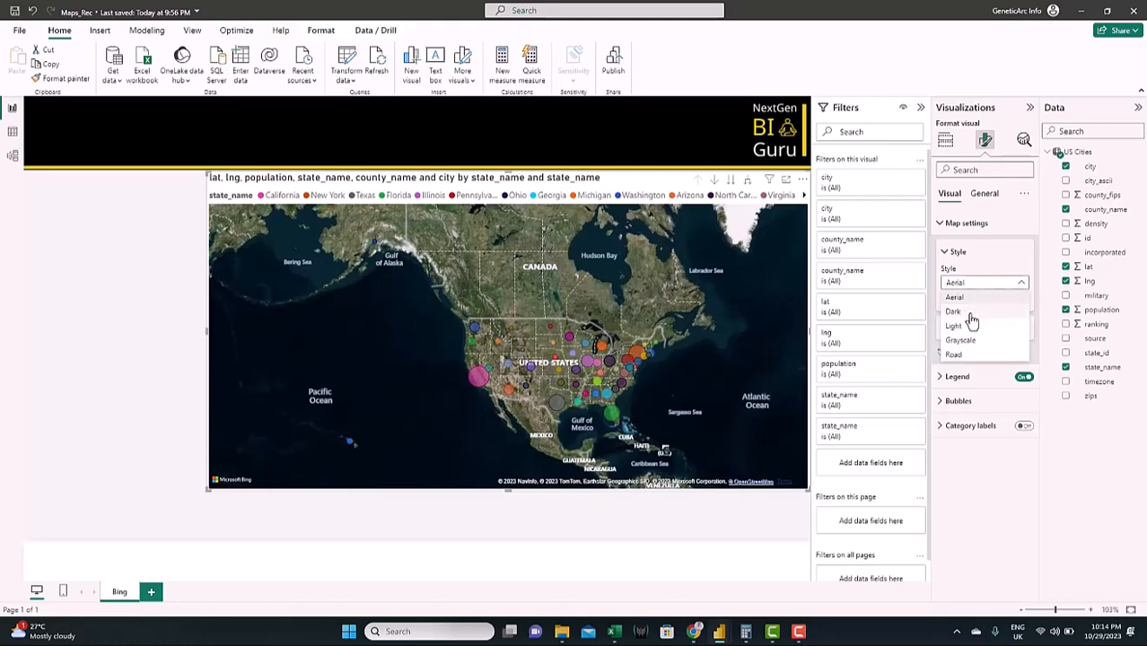
{"action": "left_click", "coordinate": [970, 284]}
{"action": "left_click", "coordinate": [970, 284]}
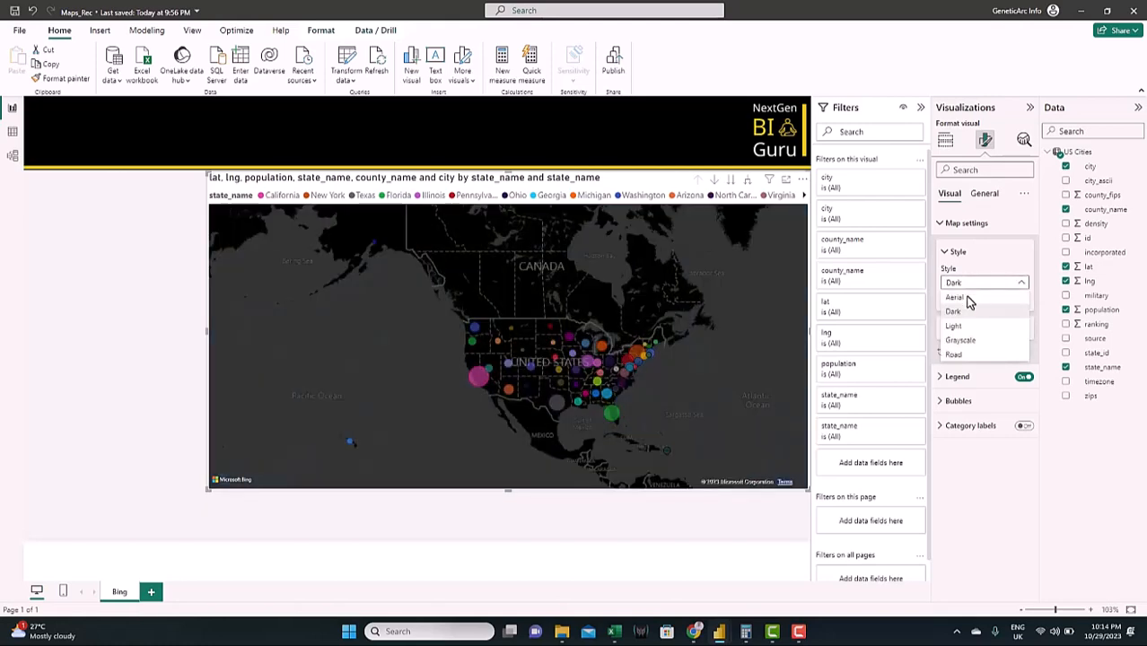
Try the Light and Grayscale map styles and return the style to Road.
{"action": "left_click", "coordinate": [967, 328]}
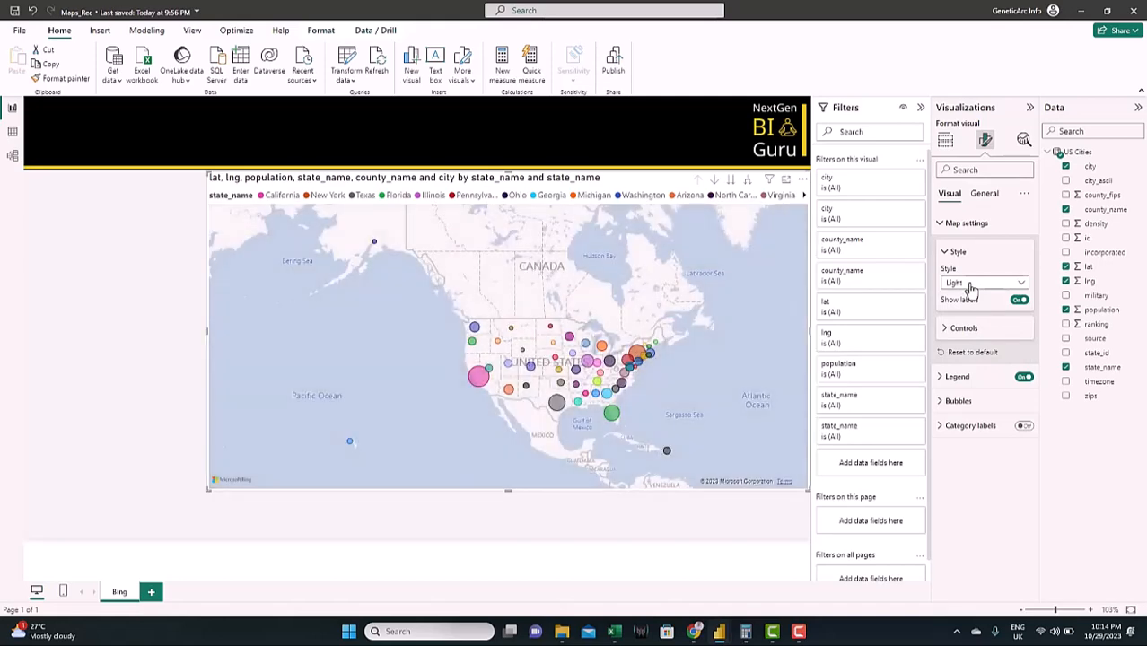
{"action": "left_click", "coordinate": [970, 285]}
{"action": "left_click", "coordinate": [974, 285]}
{"action": "key", "text": "Down"}
{"action": "left_click", "coordinate": [974, 285]}
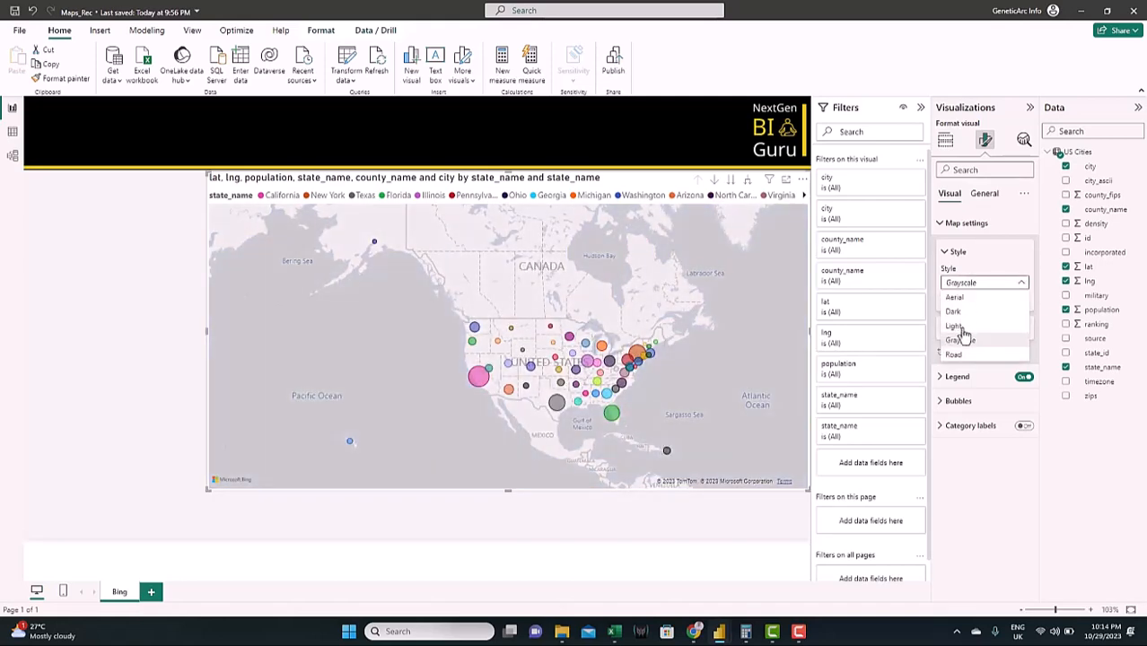
{"action": "left_click", "coordinate": [967, 357]}
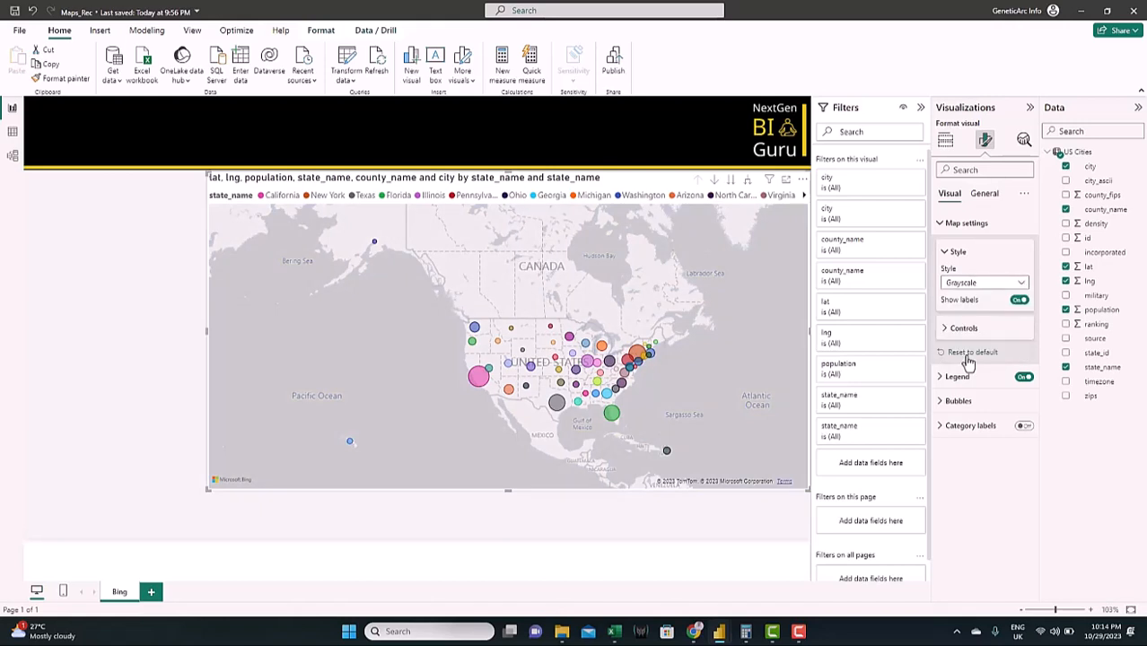
{"action": "key", "text": "Down"}
{"action": "left_click", "coordinate": [942, 224]}
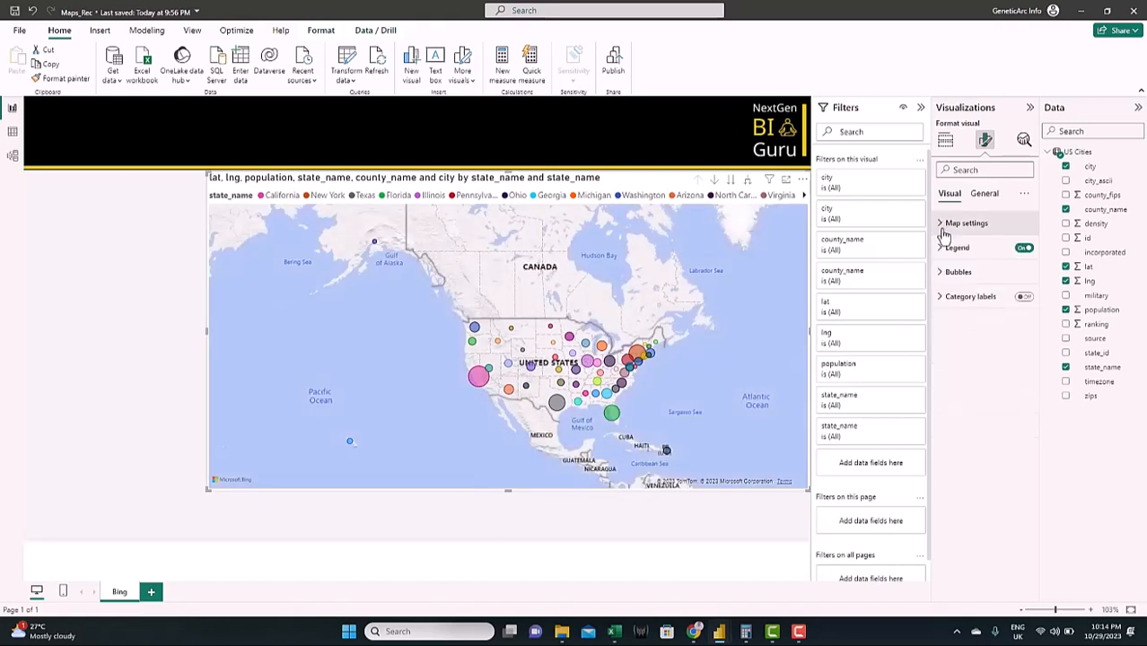
Set the map legend's position to Center right, look through its states and turn the legend off.
{"action": "left_click", "coordinate": [941, 253]}
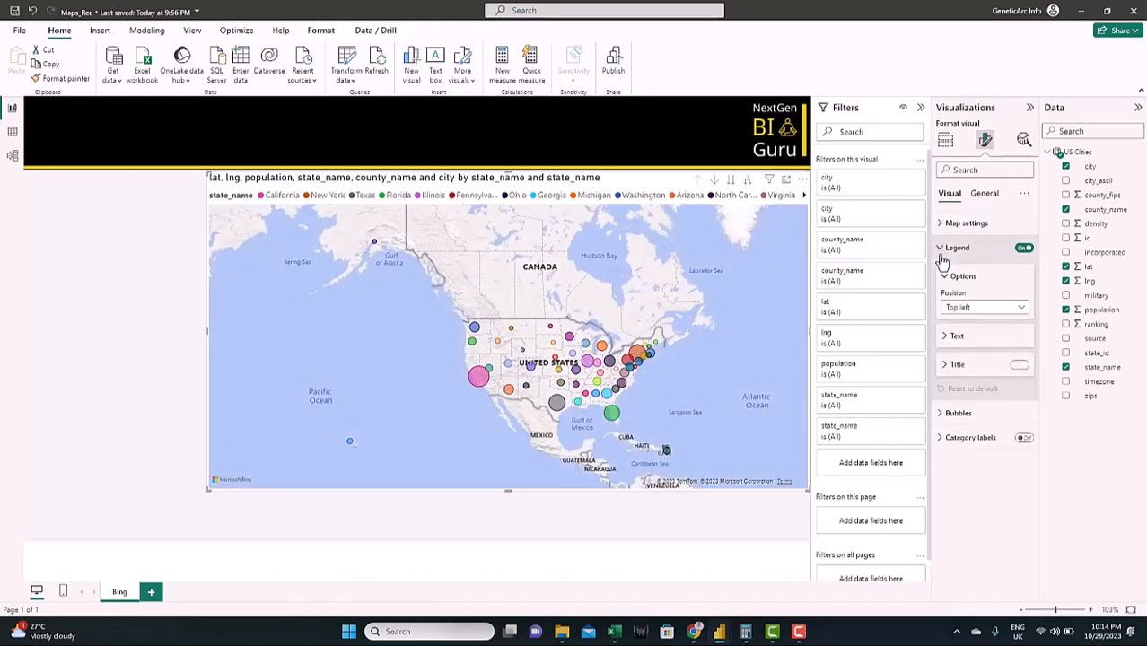
{"action": "left_click", "coordinate": [971, 310]}
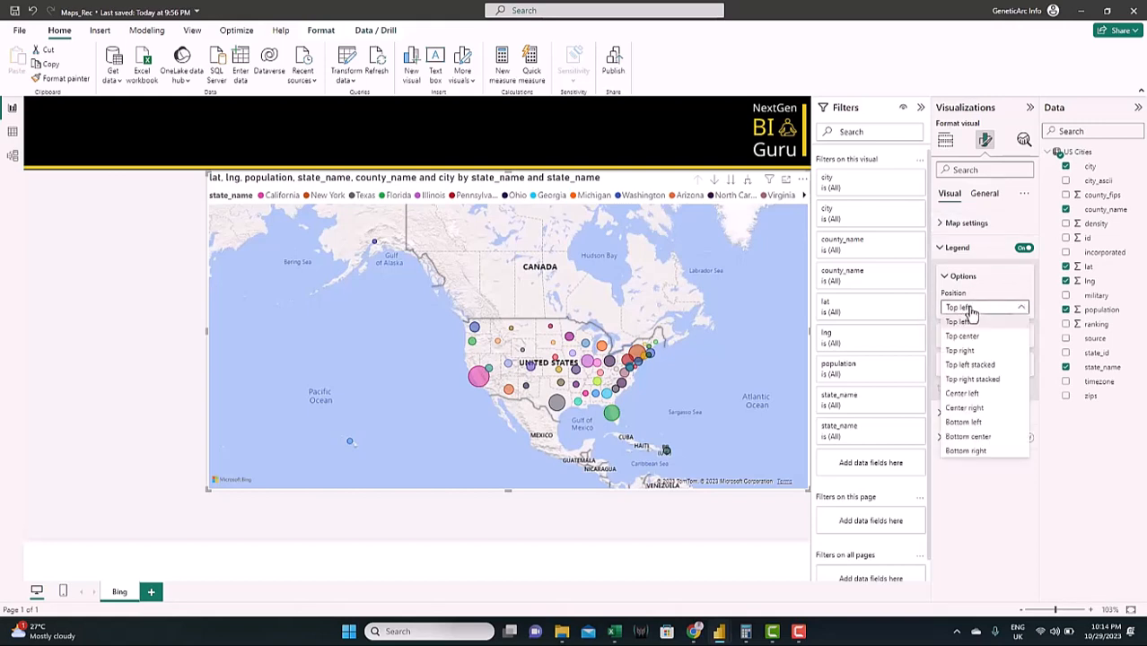
{"action": "left_click", "coordinate": [982, 411]}
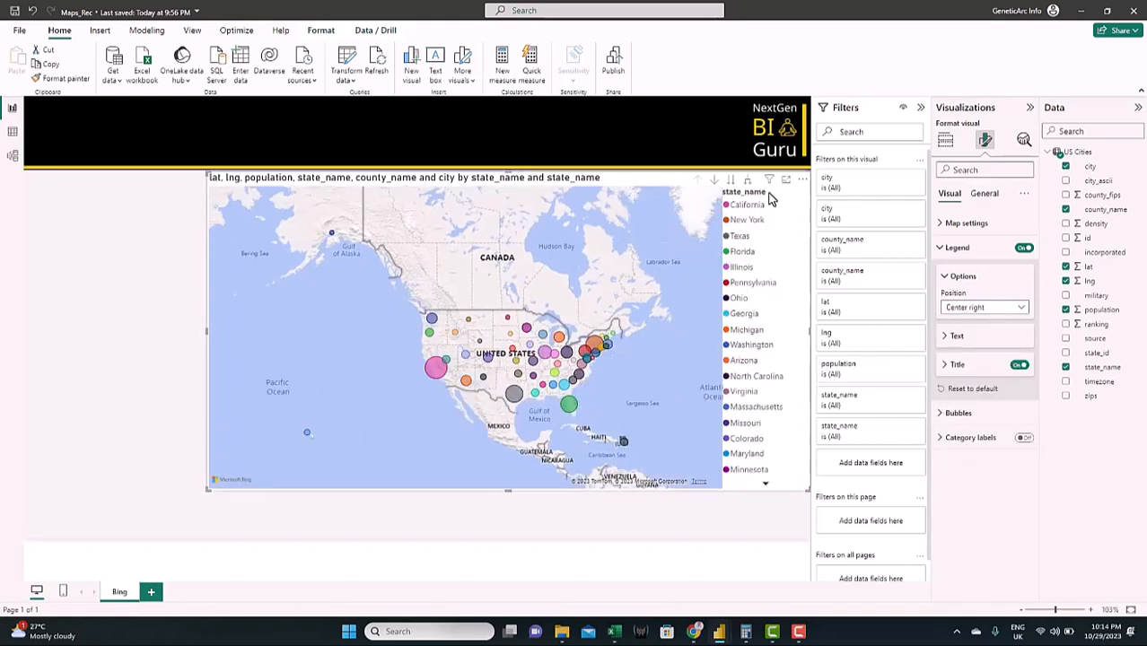
{"action": "left_click", "coordinate": [764, 489]}
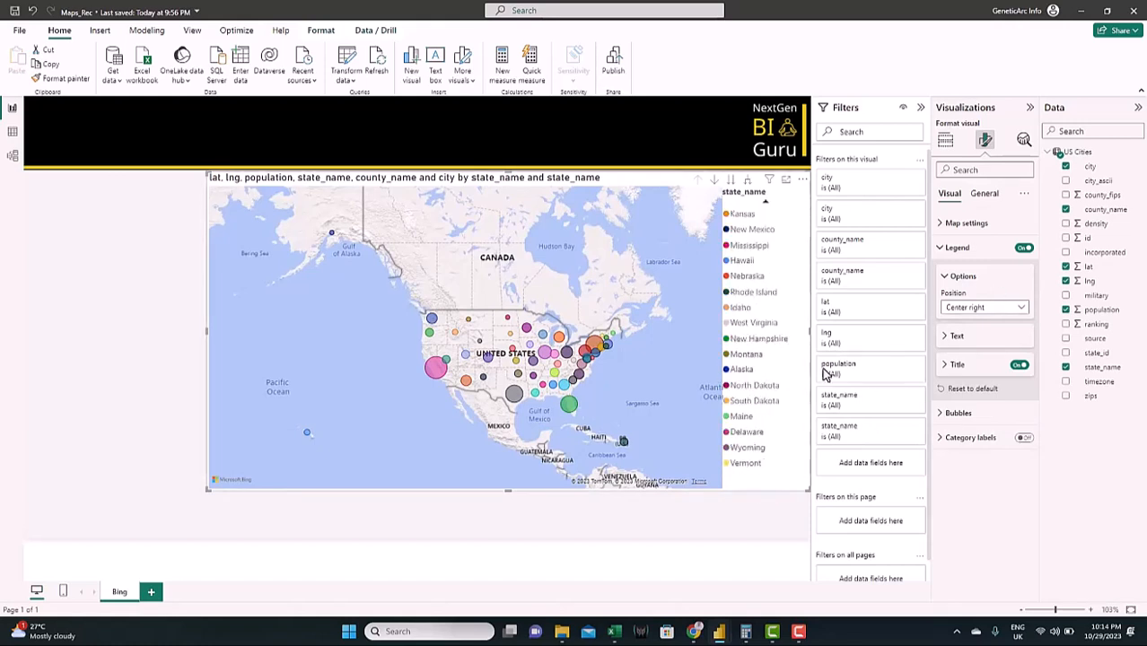
{"action": "left_click", "coordinate": [1021, 253]}
Look through the range scaling options in the map's bubble size settings.
{"action": "left_click", "coordinate": [941, 380]}
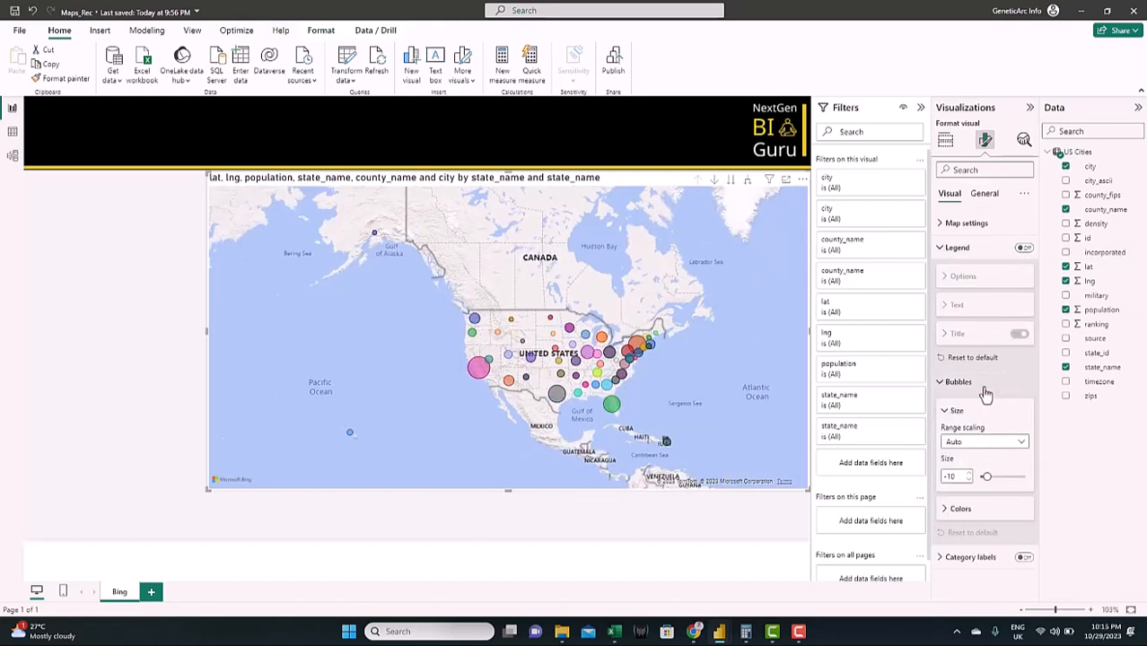
{"action": "left_click", "coordinate": [981, 443]}
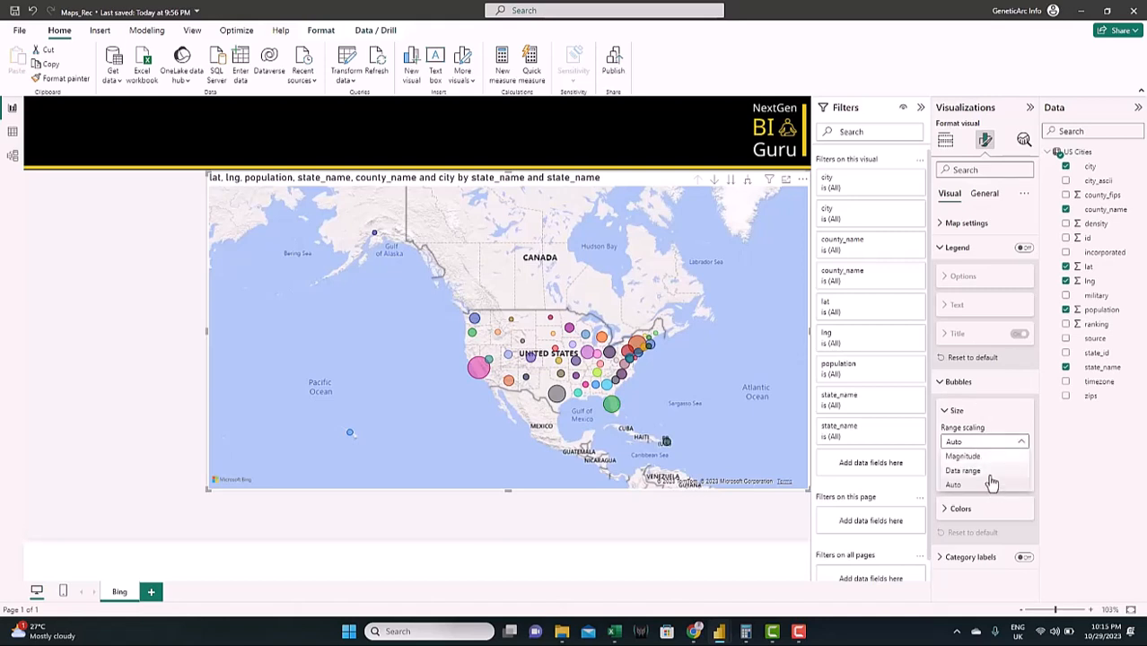
{"action": "left_click", "coordinate": [978, 446]}
{"action": "left_click", "coordinate": [957, 382]}
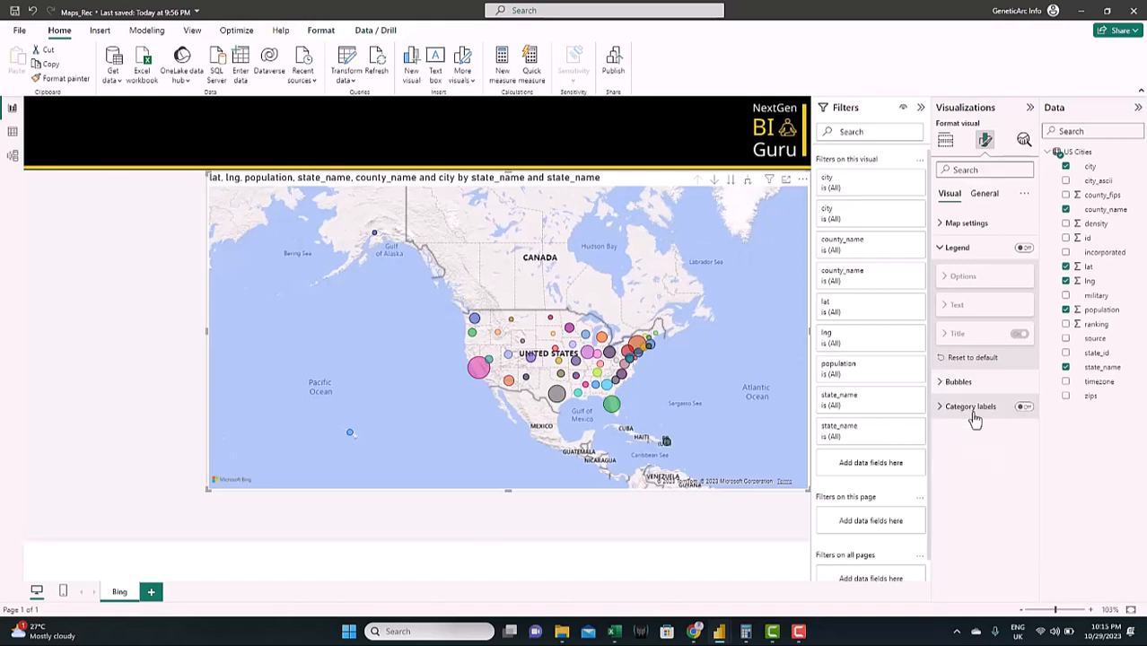
Turn on the map's category labels and look at the state labels up close.
{"action": "left_click", "coordinate": [1024, 409]}
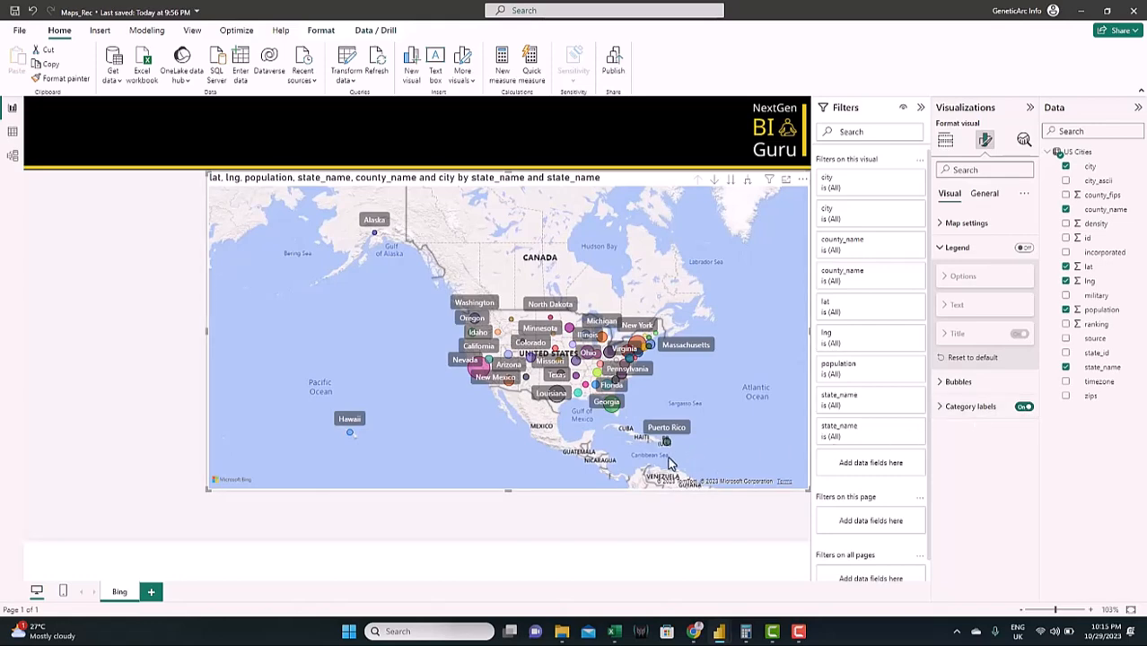
{"action": "scroll", "coordinate": [563, 400], "scroll_direction": "up", "scroll_amount": 3}
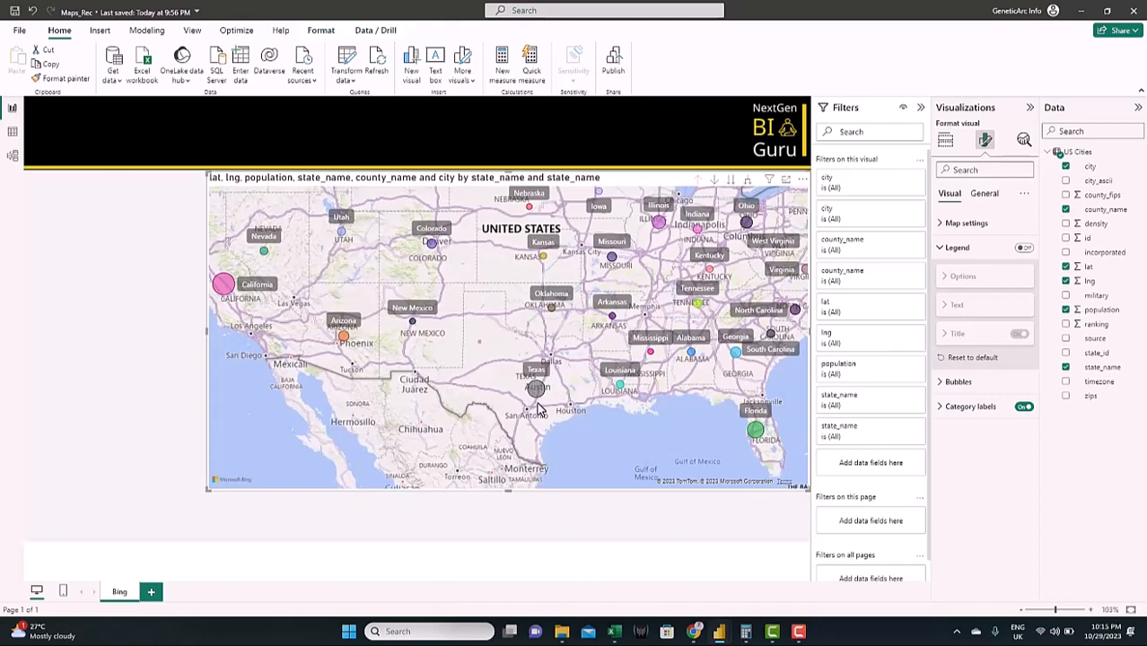
{"action": "scroll", "coordinate": [579, 402], "scroll_direction": "down", "scroll_amount": 1}
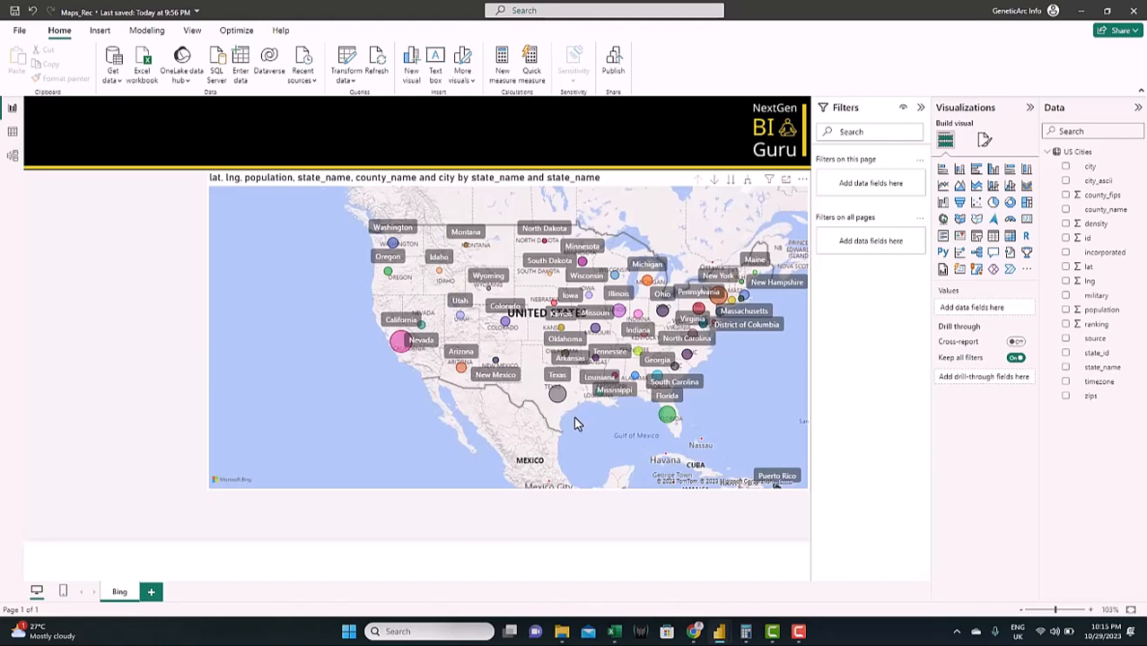
Add a slicer beside the map on its western side and reduce the slicer and map to the same shorter height.
{"action": "left_click", "coordinate": [975, 241]}
{"action": "left_click_drag", "start_coordinate": [625, 303], "coordinate": [180, 371]}
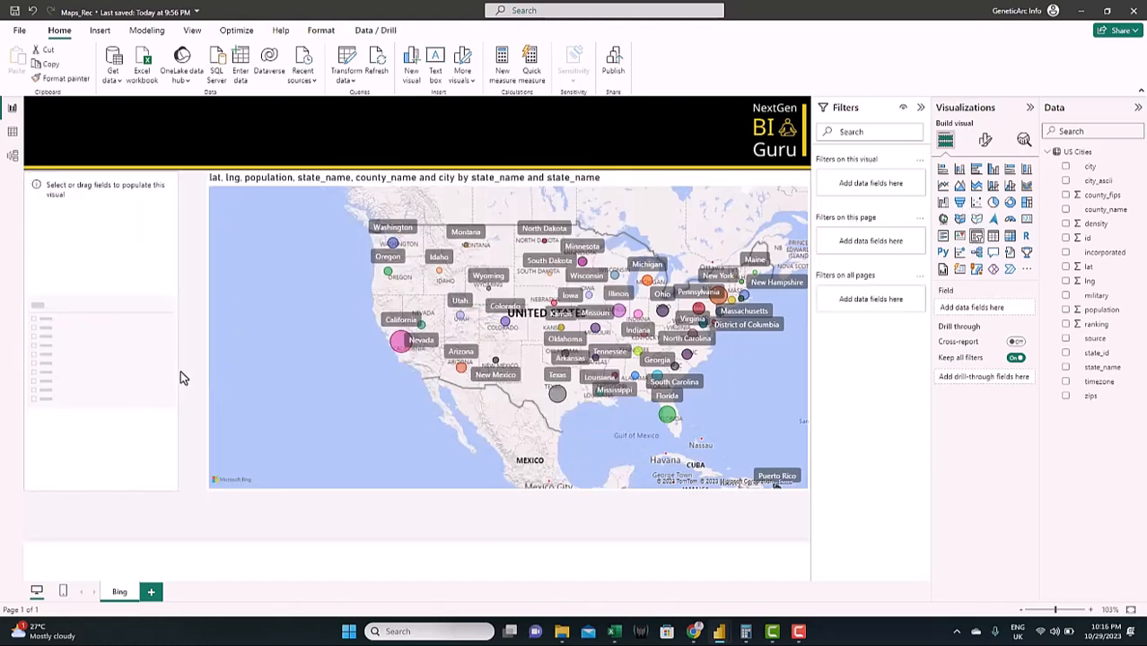
{"action": "left_click_drag", "start_coordinate": [106, 493], "coordinate": [111, 437]}
{"action": "left_click", "coordinate": [256, 482]}
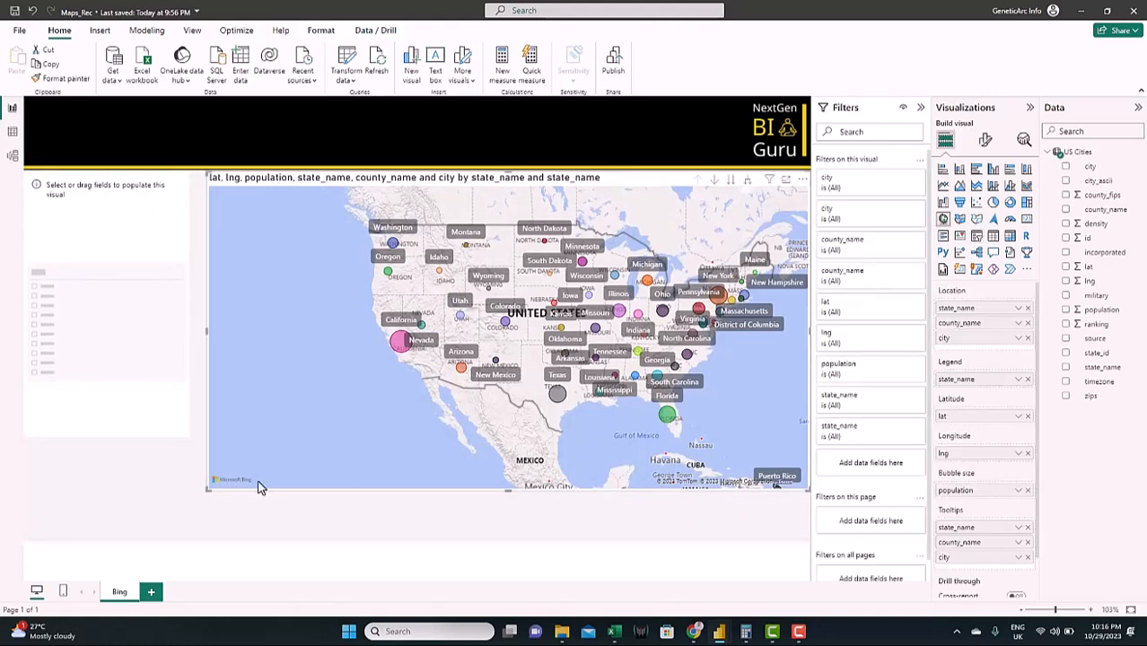
{"action": "left_click_drag", "start_coordinate": [207, 489], "coordinate": [198, 436]}
Fill the empty slicer with state_name, county_name and city as a hierarchy, in that order.
{"action": "left_click", "coordinate": [181, 430]}
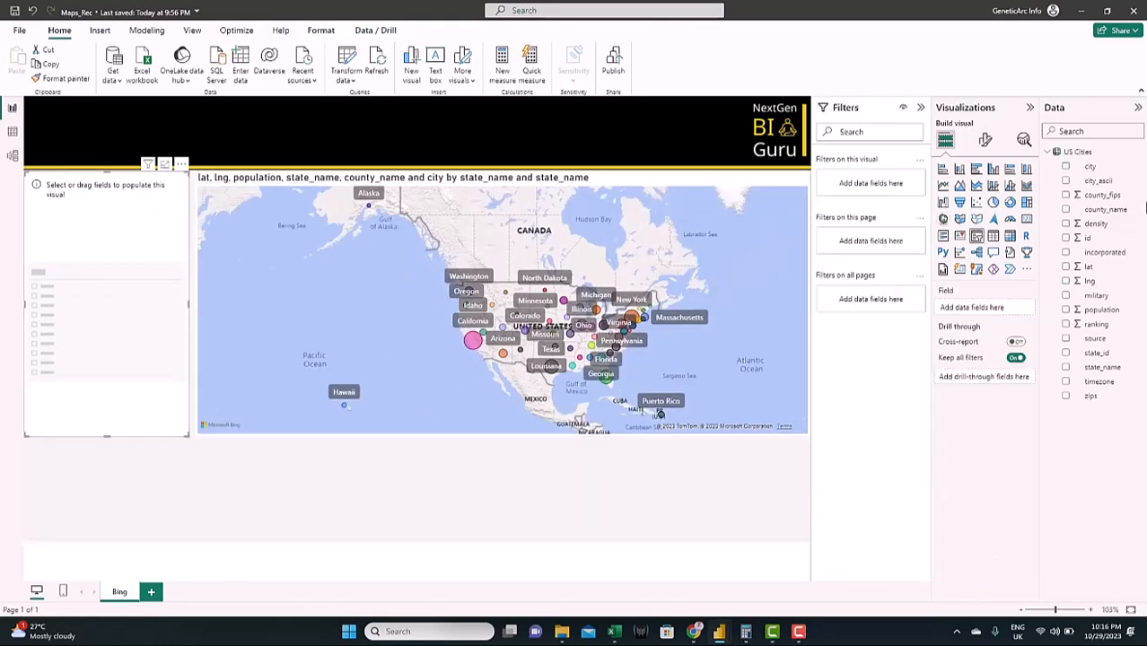
{"action": "left_click_drag", "start_coordinate": [1102, 367], "coordinate": [997, 307]}
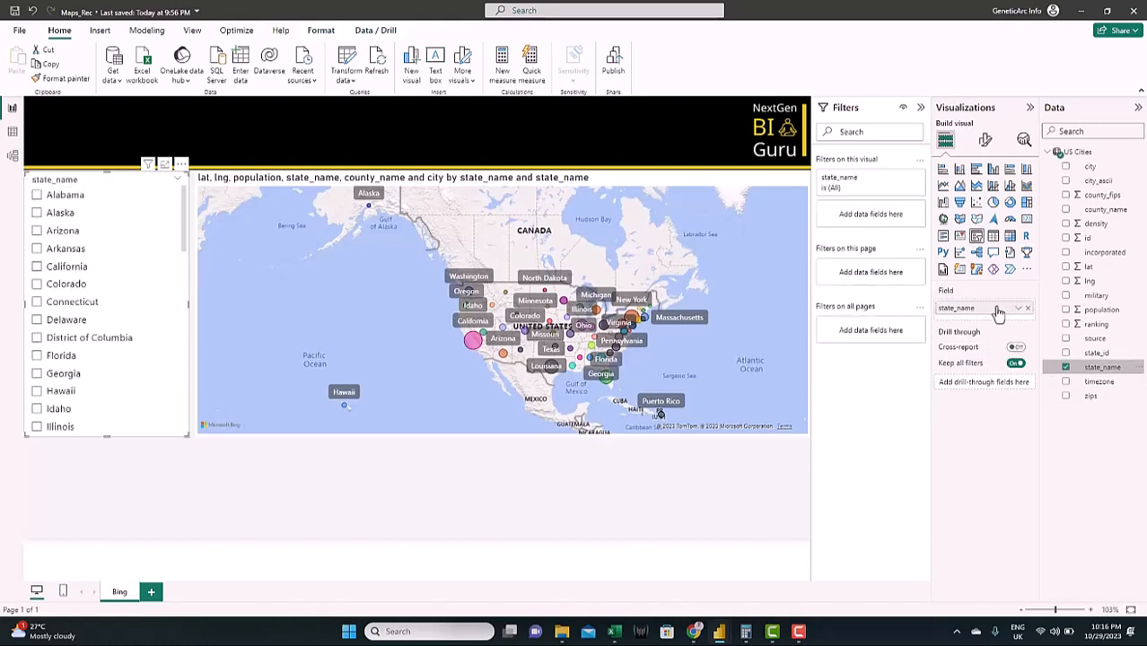
{"action": "left_click_drag", "start_coordinate": [1120, 218], "coordinate": [1015, 311]}
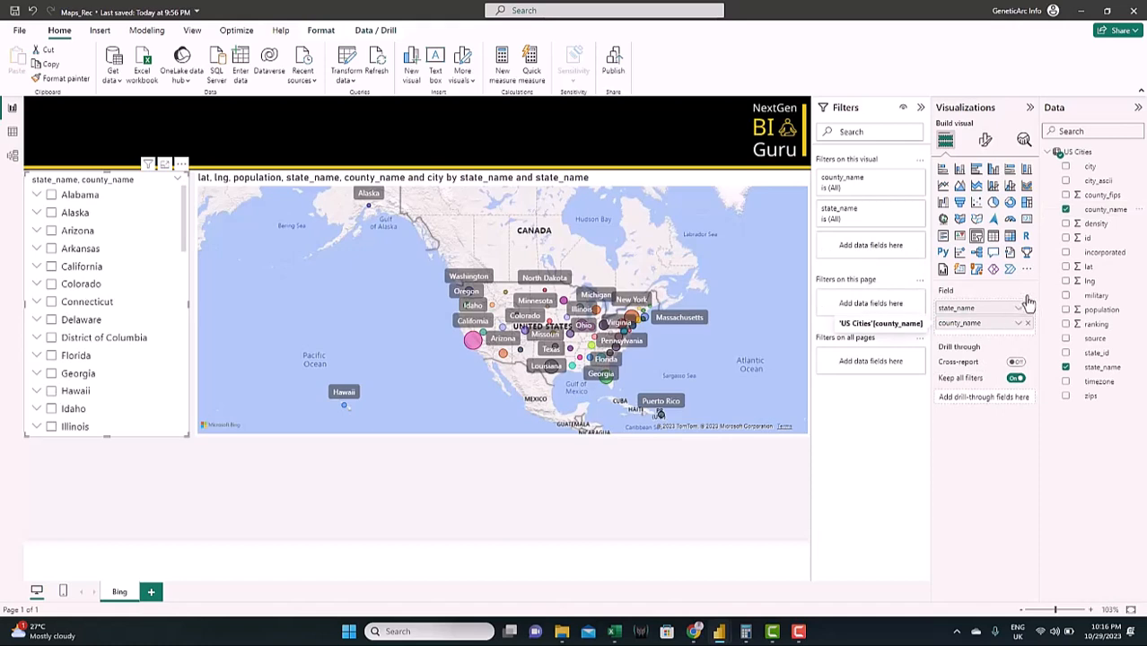
{"action": "left_click_drag", "start_coordinate": [1110, 169], "coordinate": [1015, 336]}
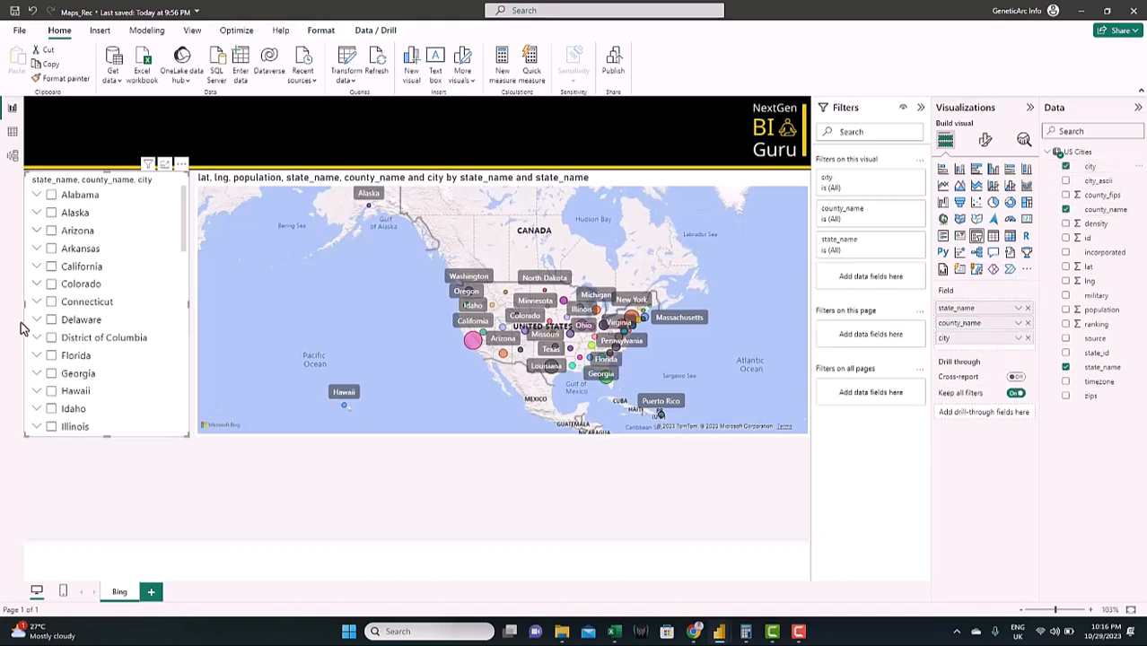
Expand Alaska and Aleutians East in the slicer, try filtering by Akutan and by King Cove, and clear each selection.
{"action": "left_click", "coordinate": [36, 215]}
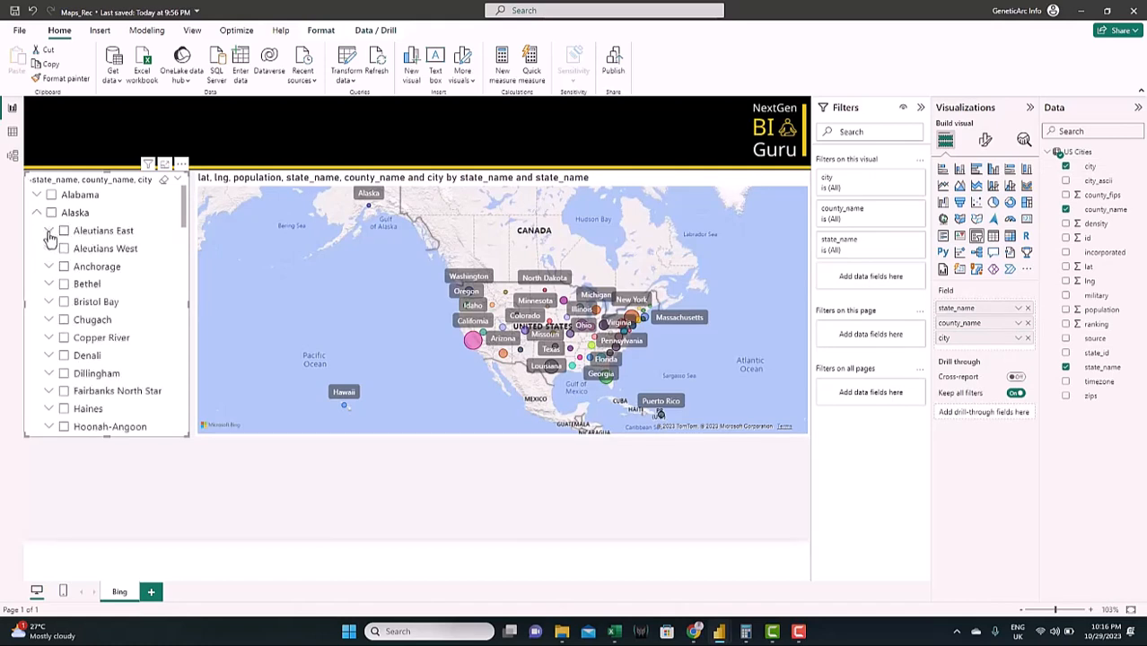
{"action": "left_click", "coordinate": [50, 232]}
{"action": "left_click", "coordinate": [77, 250]}
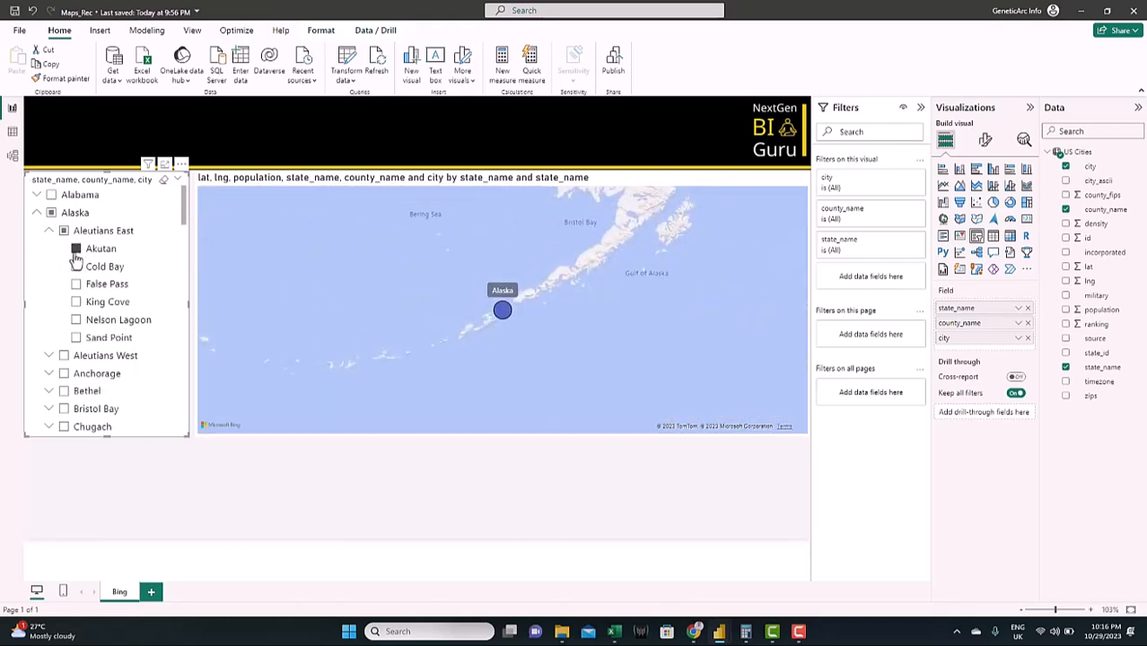
{"action": "left_click", "coordinate": [76, 251]}
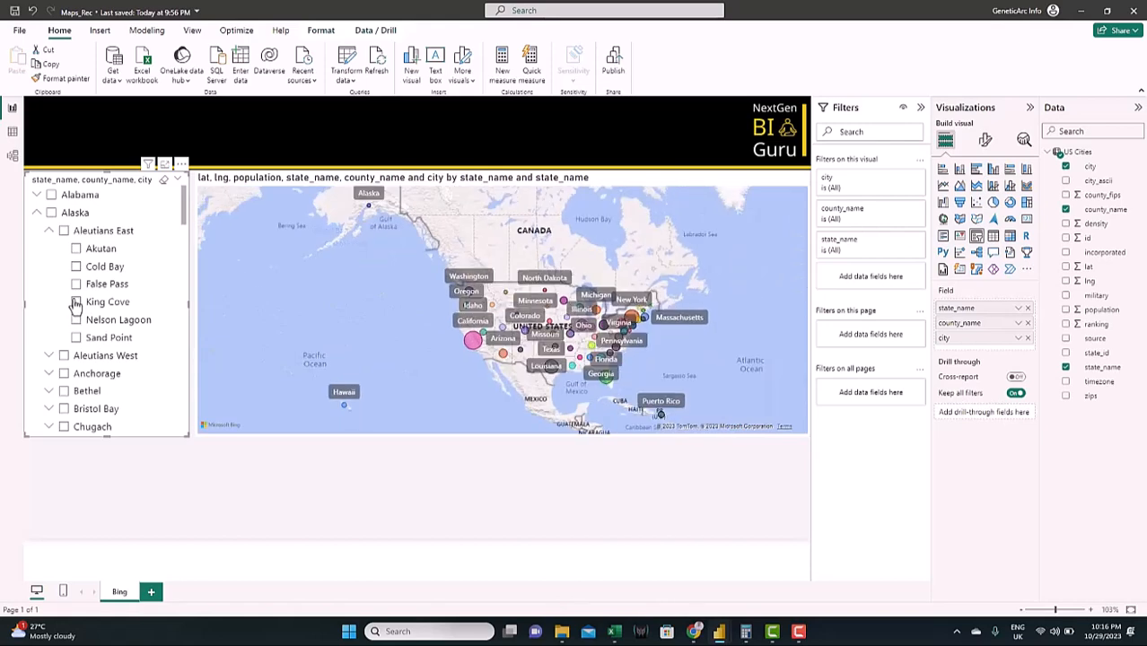
{"action": "left_click", "coordinate": [77, 303]}
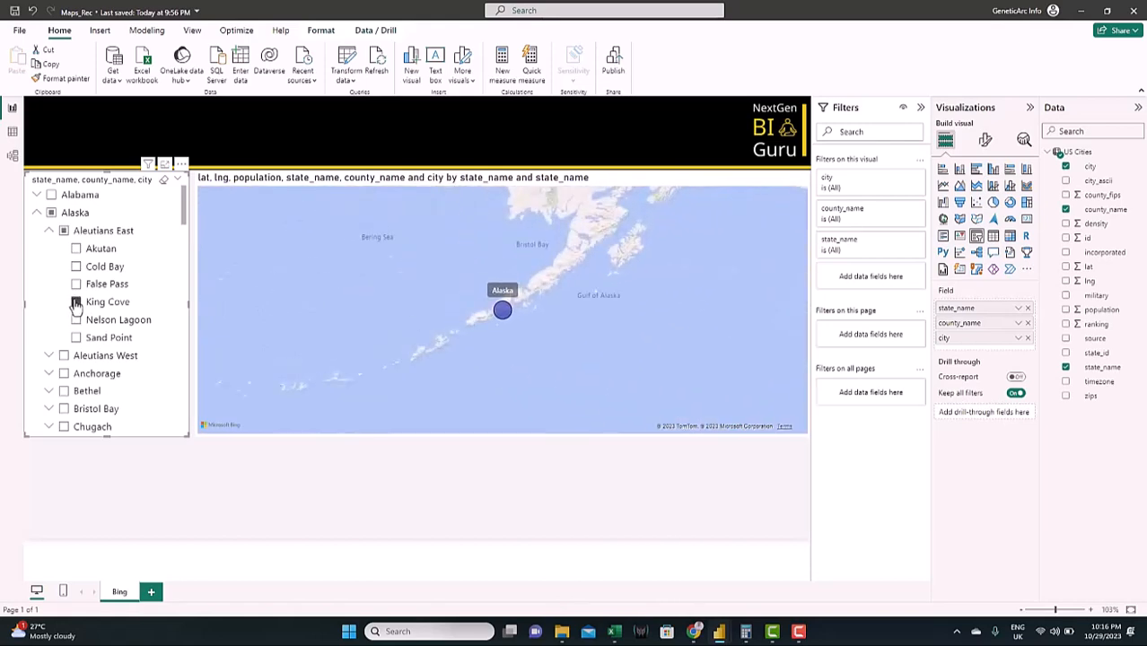
{"action": "left_click", "coordinate": [76, 303]}
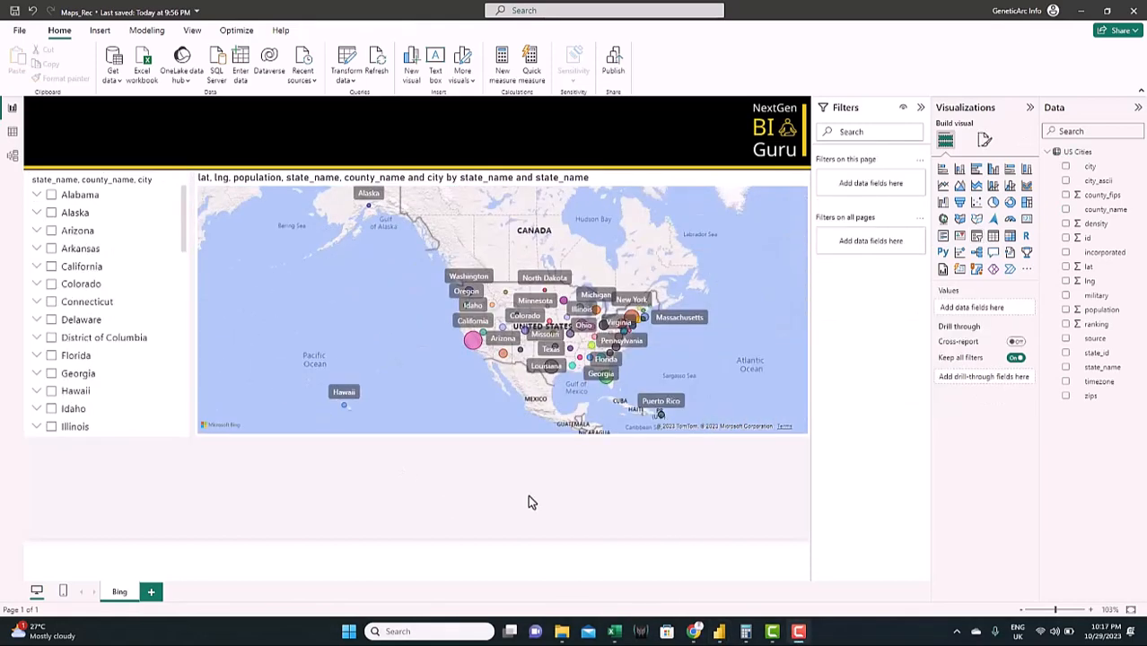
Add a second slicer across the map's width beneath it, and extend the map and state slicer down towards it.
{"action": "left_click", "coordinate": [976, 236]}
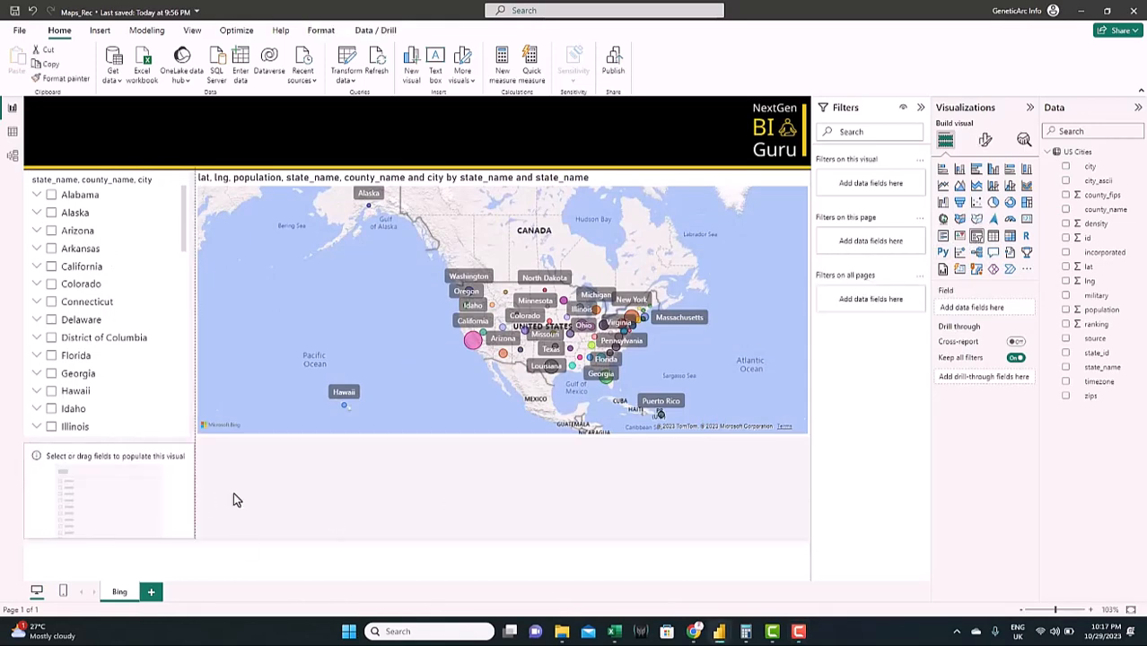
{"action": "left_click_drag", "start_coordinate": [233, 492], "coordinate": [810, 492]}
{"action": "left_click_drag", "start_coordinate": [24, 491], "coordinate": [196, 492]}
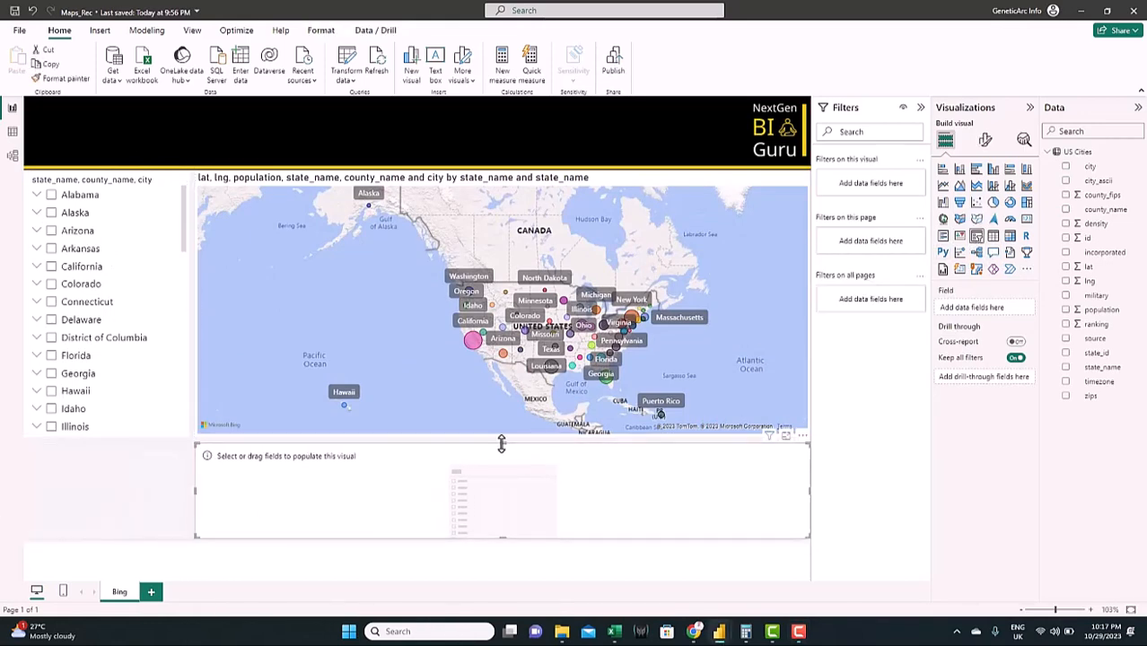
{"action": "left_click_drag", "start_coordinate": [502, 444], "coordinate": [500, 462]}
{"action": "left_click", "coordinate": [508, 429]}
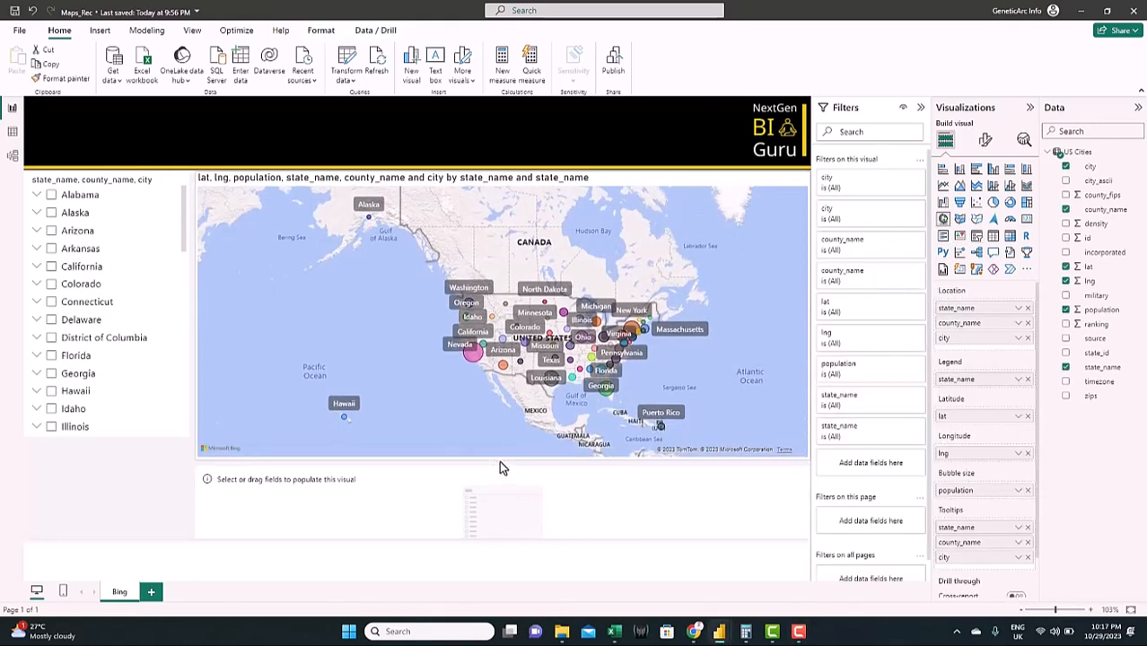
{"action": "left_click_drag", "start_coordinate": [136, 438], "coordinate": [101, 458]}
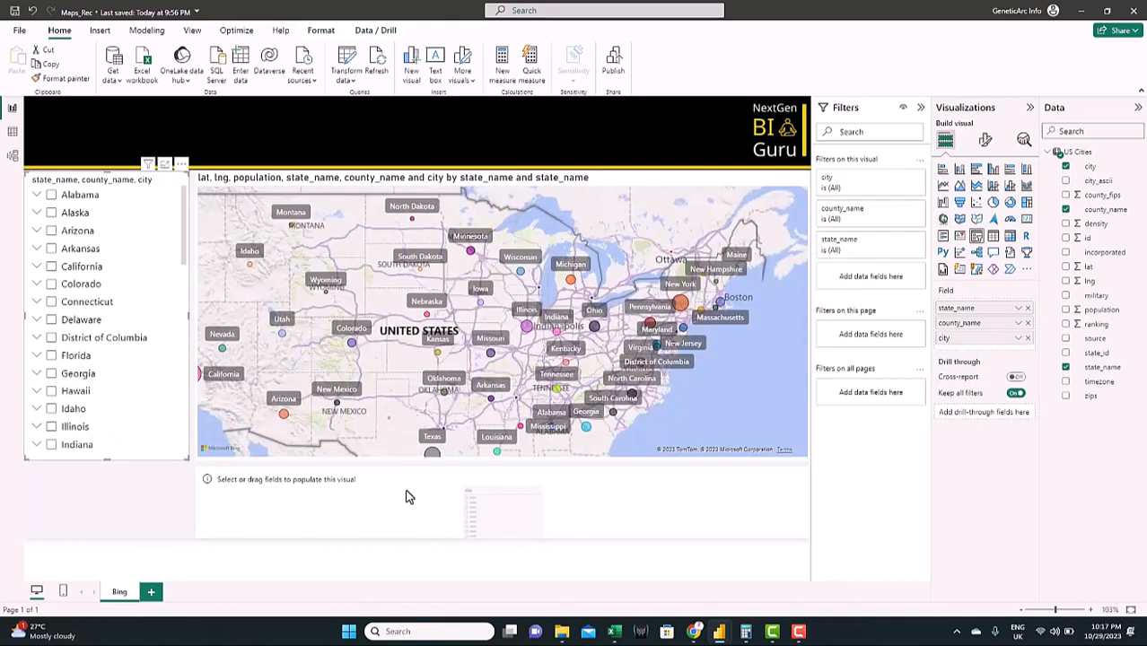
Add population to the empty slicer beneath the map and try several ranges, ending with 4626750 to 9912961.
{"action": "left_click", "coordinate": [405, 496]}
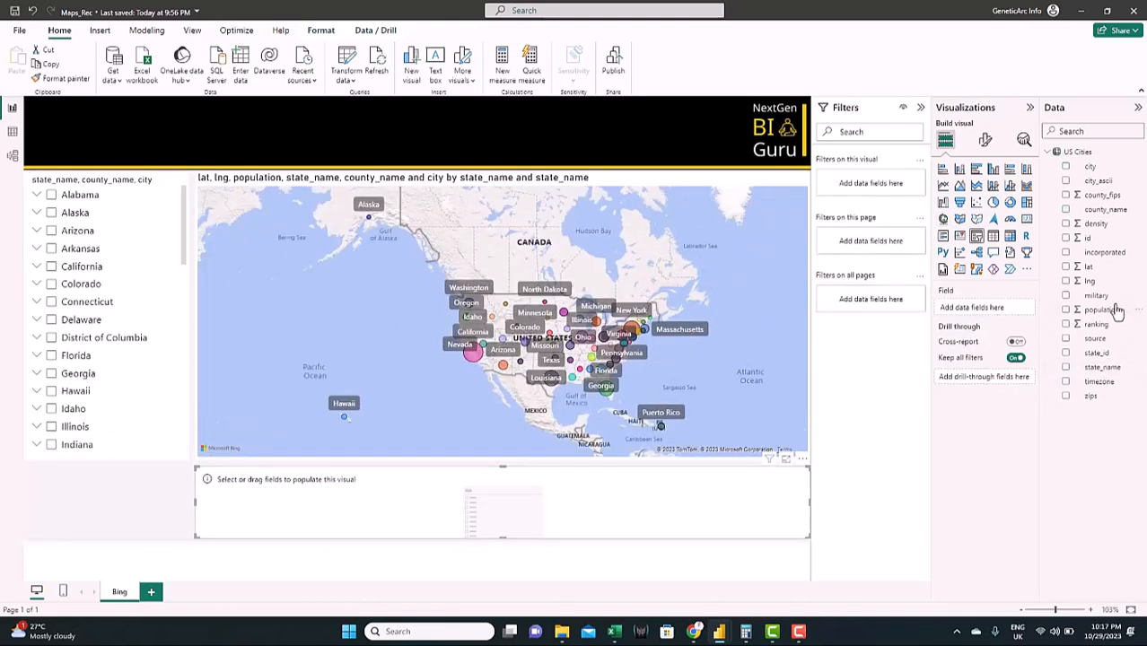
{"action": "left_click_drag", "start_coordinate": [1096, 314], "coordinate": [1000, 308]}
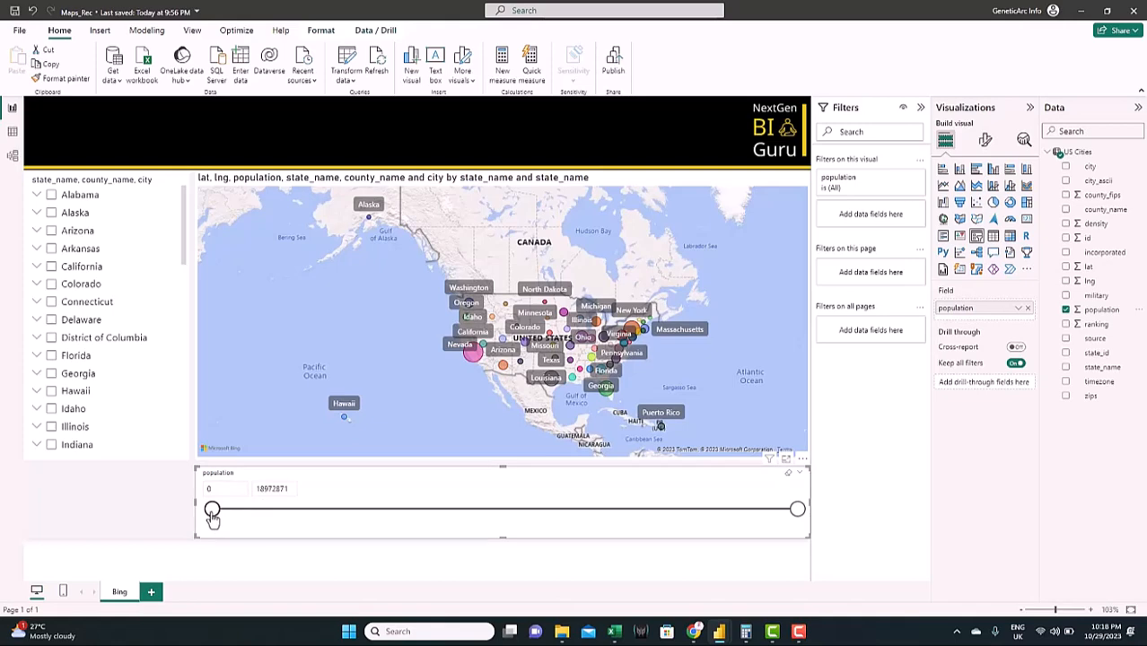
{"action": "left_click_drag", "start_coordinate": [212, 513], "coordinate": [540, 519]}
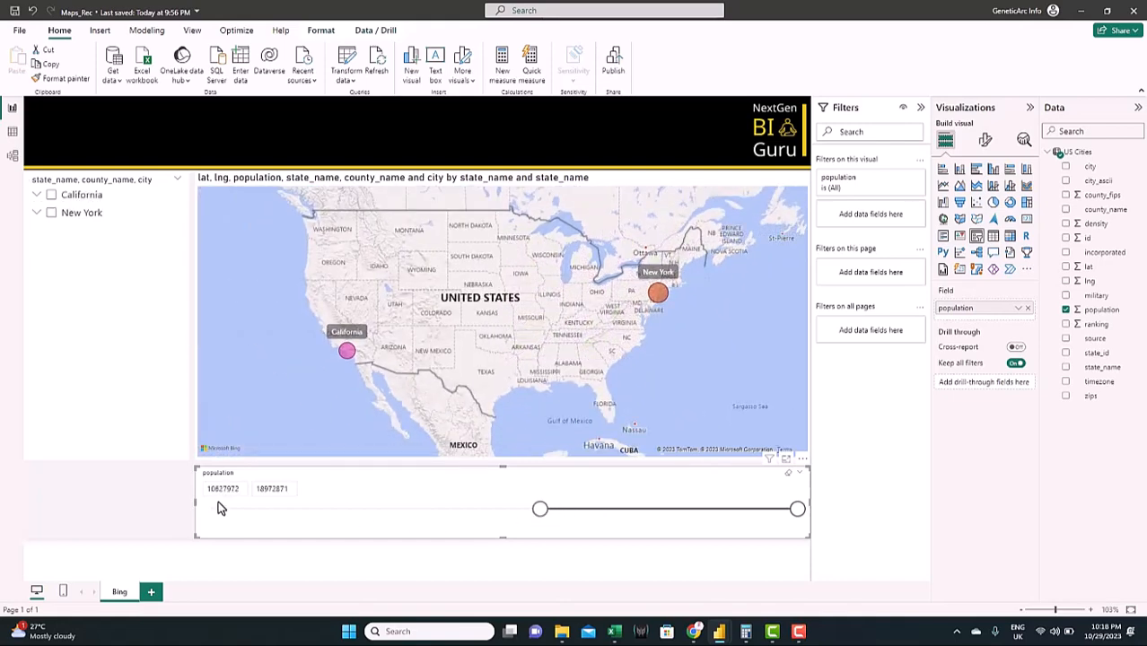
{"action": "left_click_drag", "start_coordinate": [533, 514], "coordinate": [465, 512]}
{"action": "left_click_drag", "start_coordinate": [796, 512], "coordinate": [689, 510]}
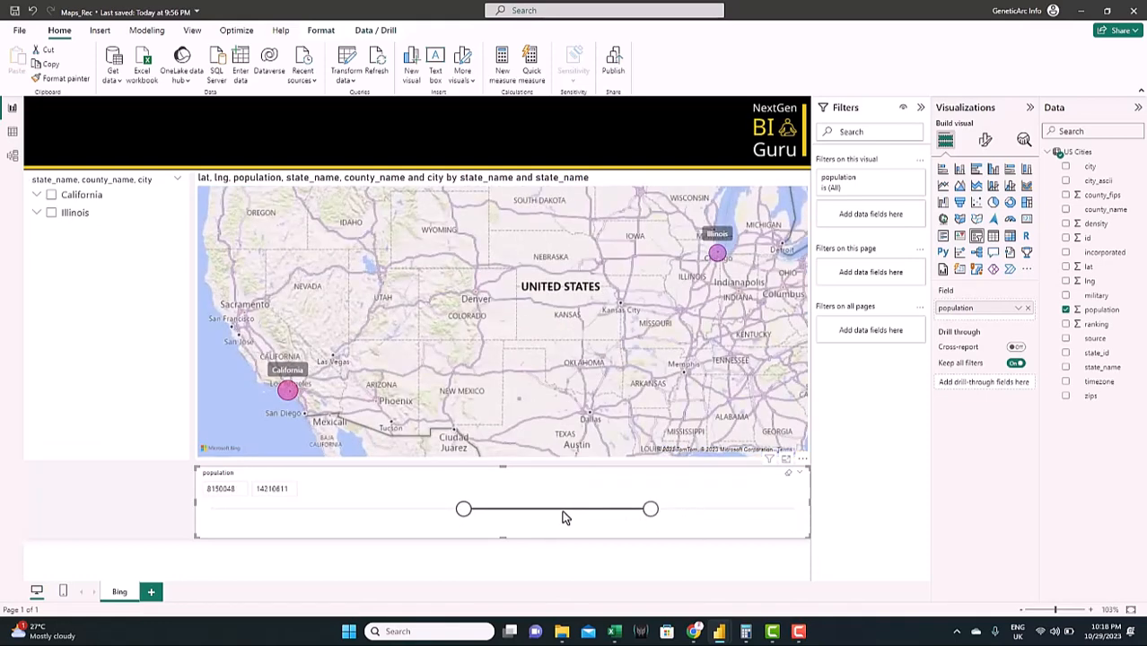
{"action": "left_click_drag", "start_coordinate": [463, 512], "coordinate": [354, 510]}
{"action": "left_click_drag", "start_coordinate": [649, 510], "coordinate": [521, 512]}
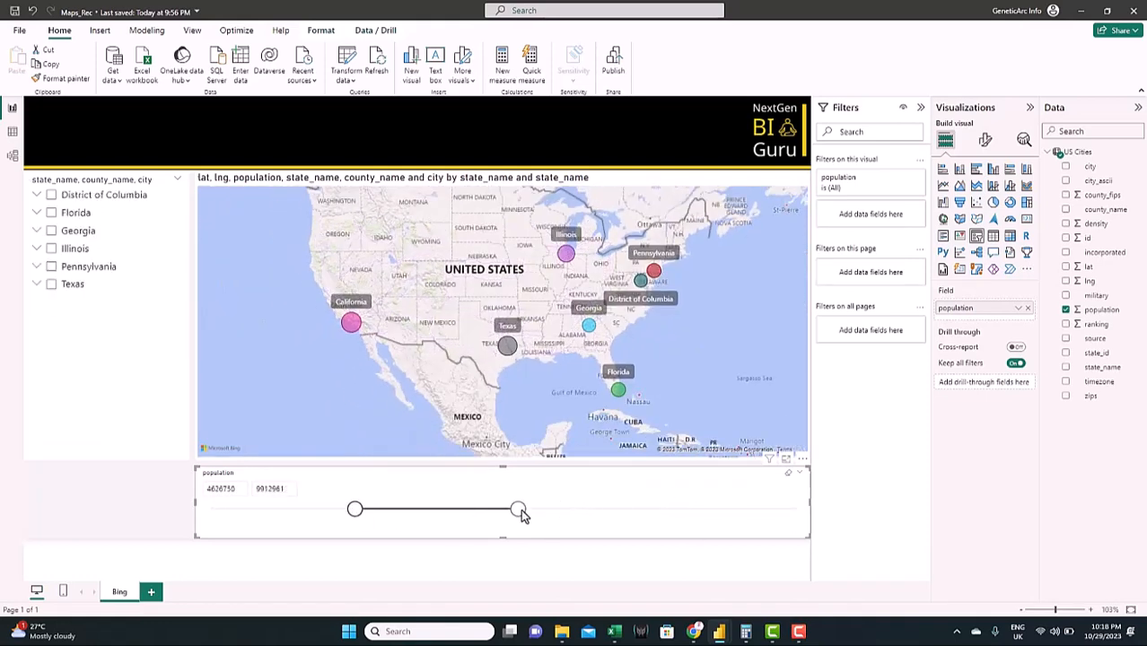
Add a card showing the sum of population, placed below the state slicer and sized to its width.
{"action": "left_click", "coordinate": [805, 363]}
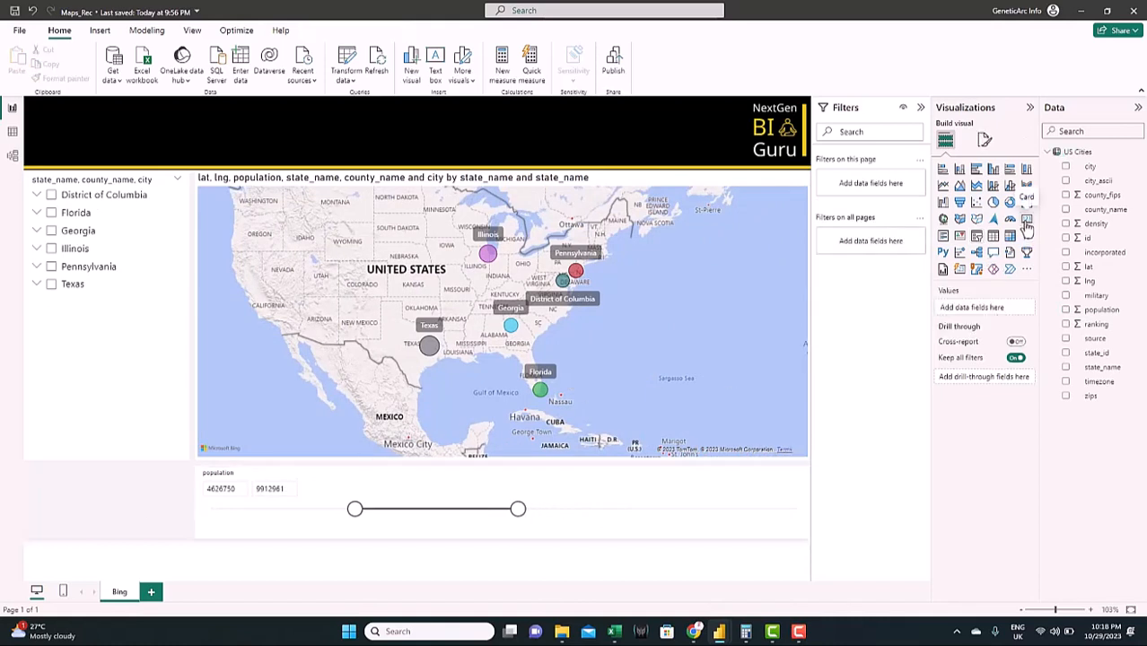
{"action": "left_click", "coordinate": [1027, 219]}
{"action": "left_click_drag", "start_coordinate": [112, 264], "coordinate": [53, 477]}
{"action": "left_click_drag", "start_coordinate": [114, 361], "coordinate": [100, 473]}
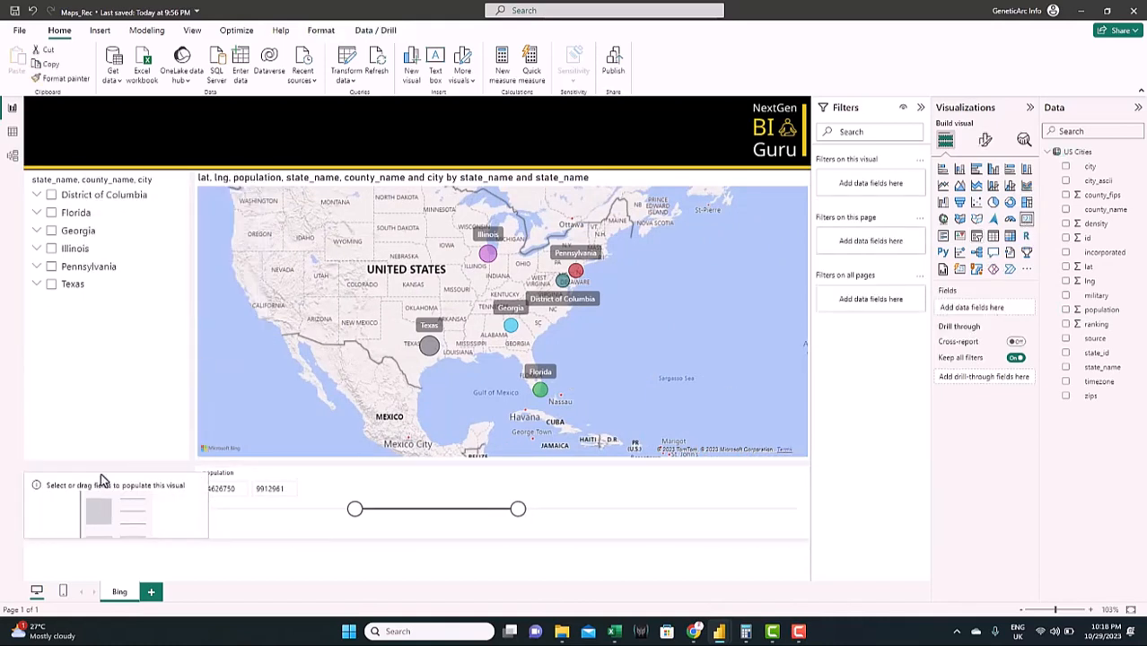
{"action": "left_click_drag", "start_coordinate": [206, 501], "coordinate": [188, 503]}
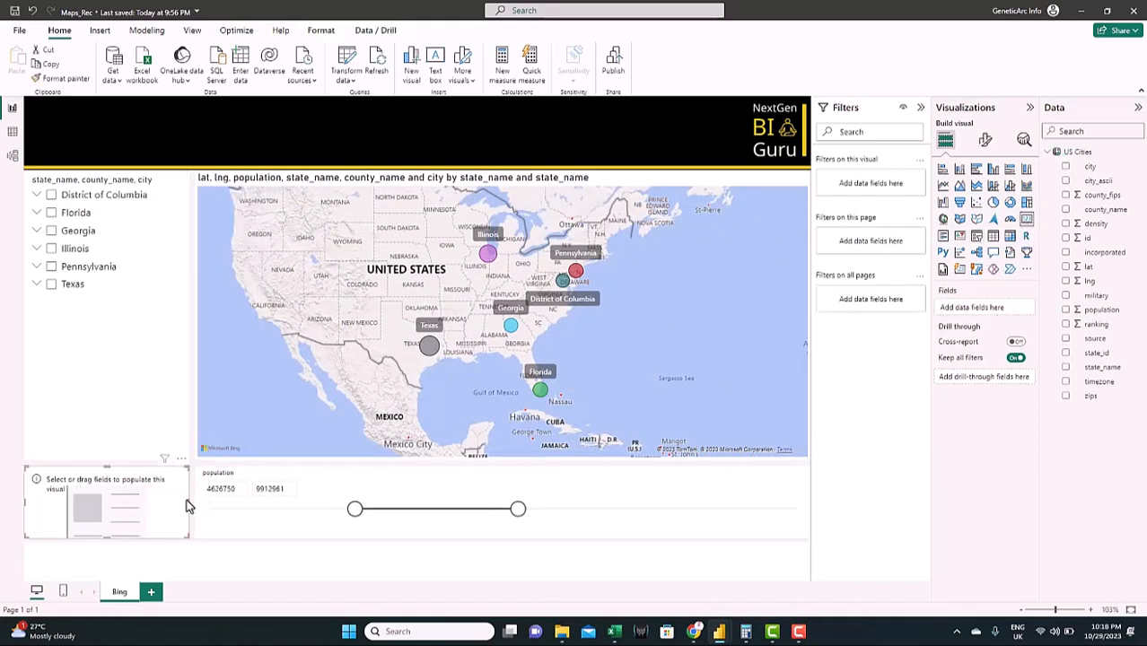
{"action": "left_click_drag", "start_coordinate": [1104, 312], "coordinate": [1003, 311]}
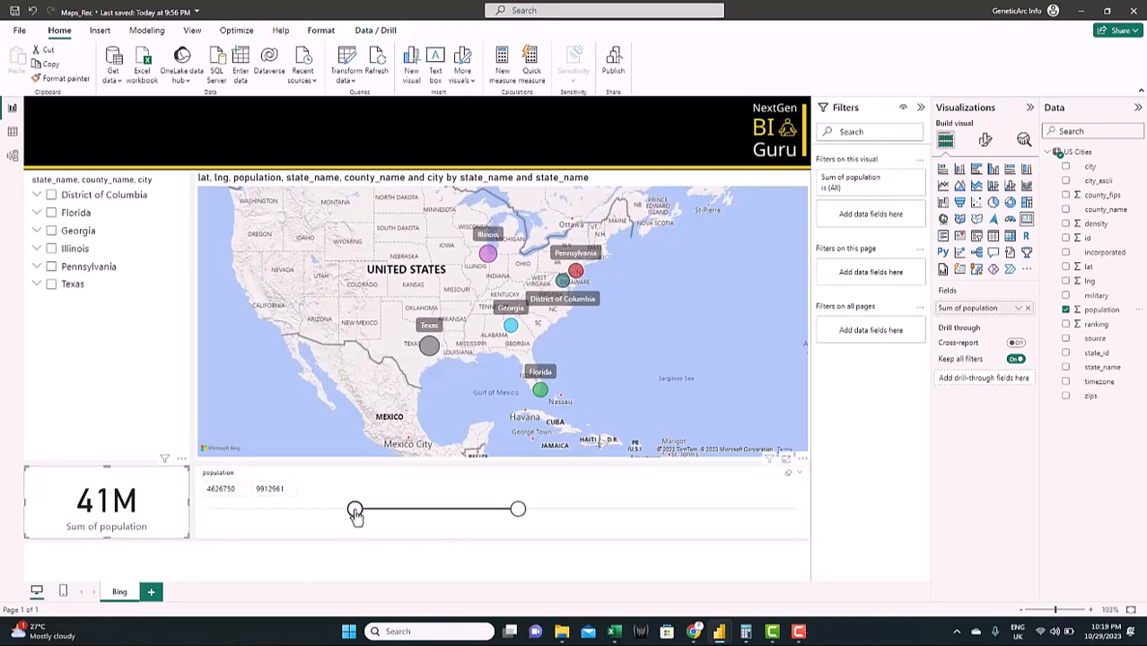
Widen the population range to 2381131–13126519, and test the card by selecting and deselecting the California bubble.
{"action": "left_click_drag", "start_coordinate": [355, 510], "coordinate": [286, 519]}
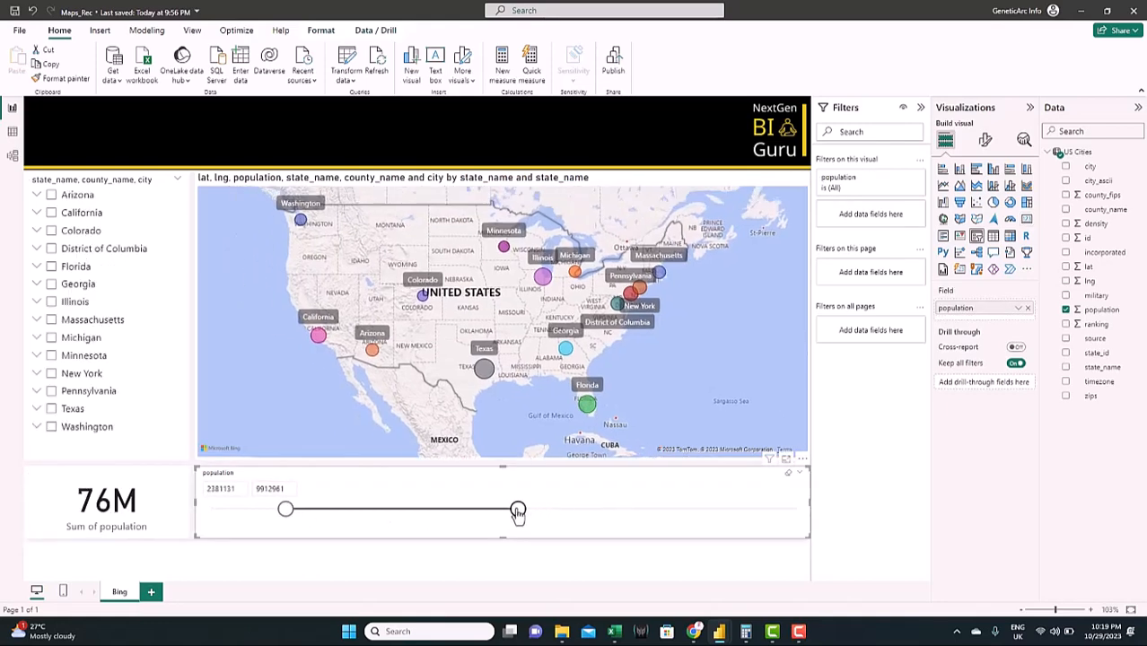
{"action": "left_click_drag", "start_coordinate": [518, 510], "coordinate": [617, 520]}
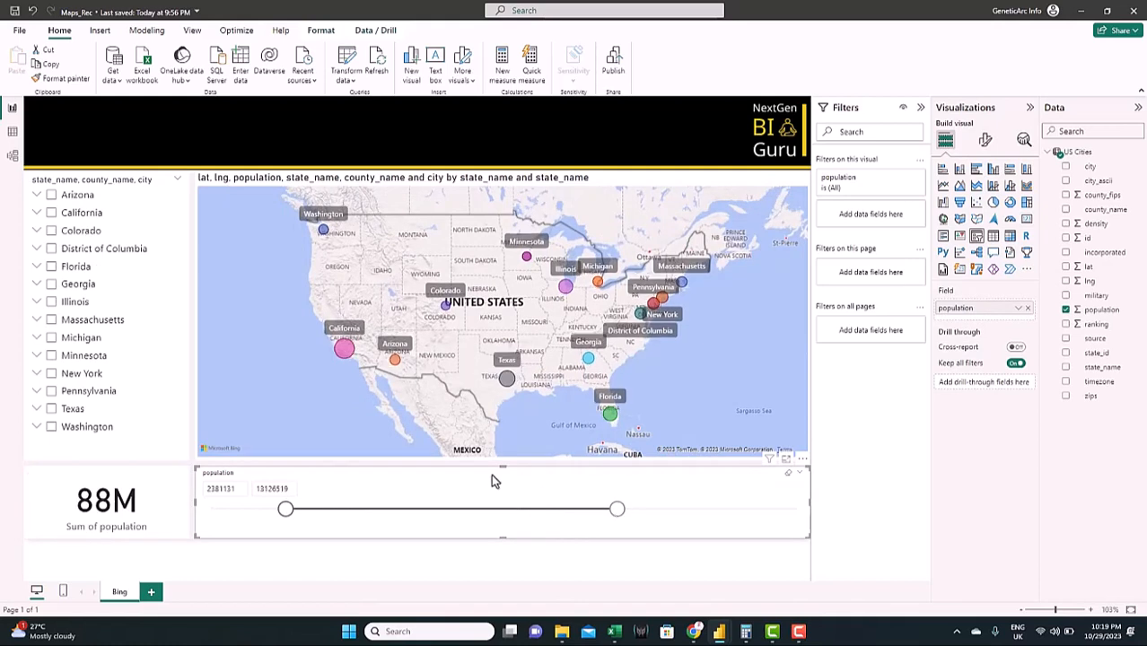
{"action": "left_click", "coordinate": [350, 429]}
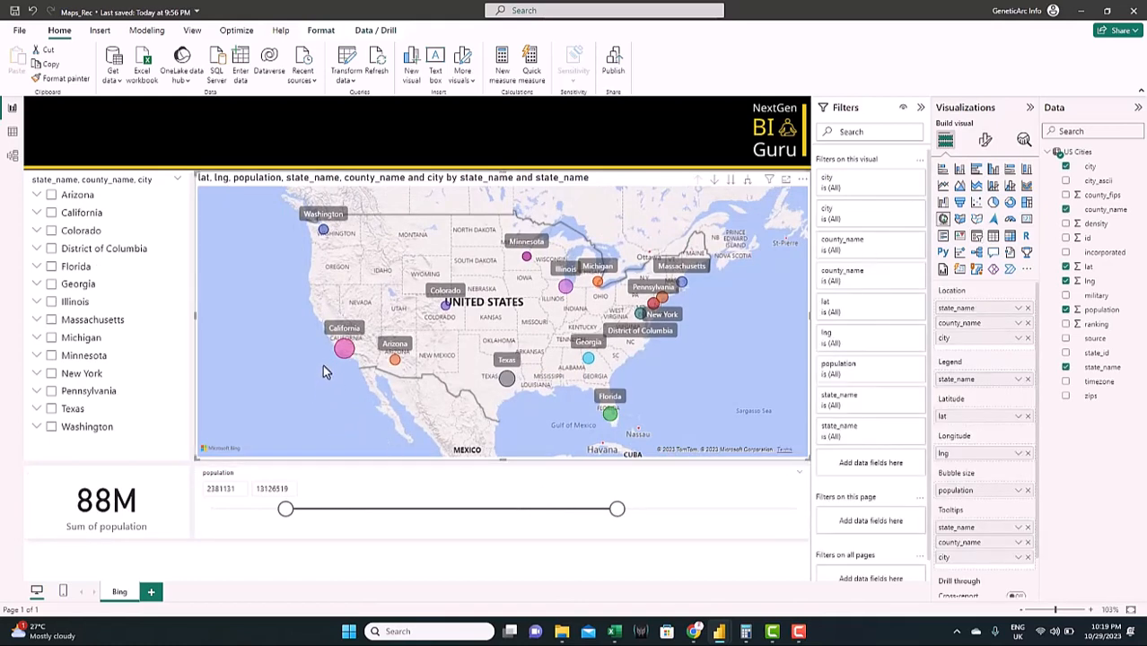
{"action": "left_click", "coordinate": [343, 352]}
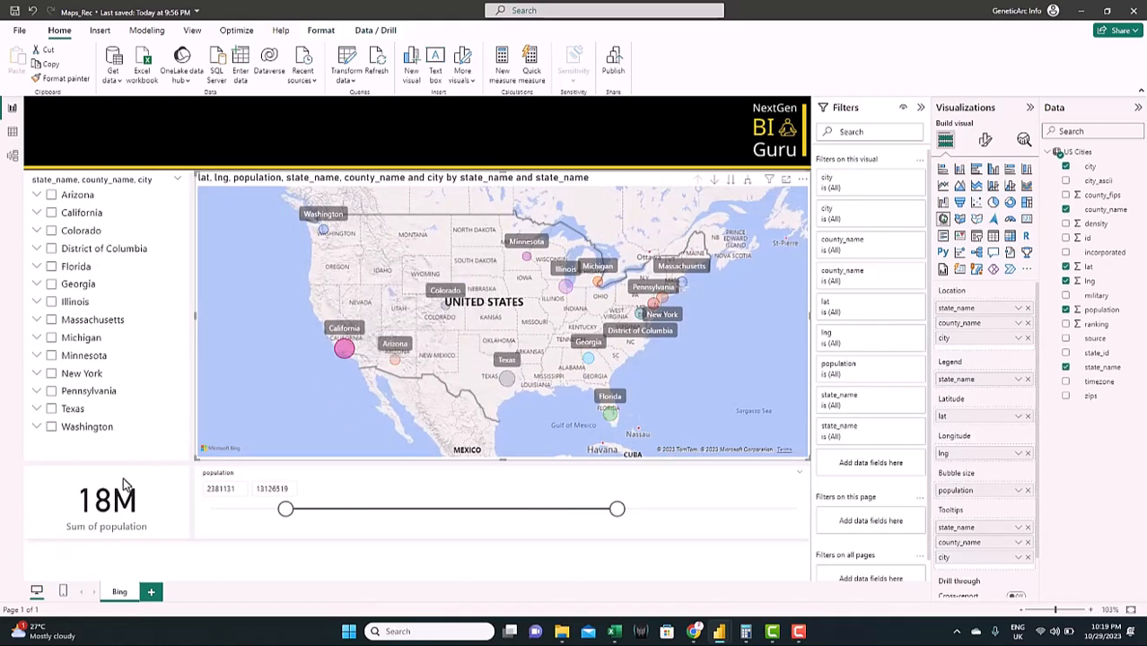
{"action": "left_click", "coordinate": [344, 350]}
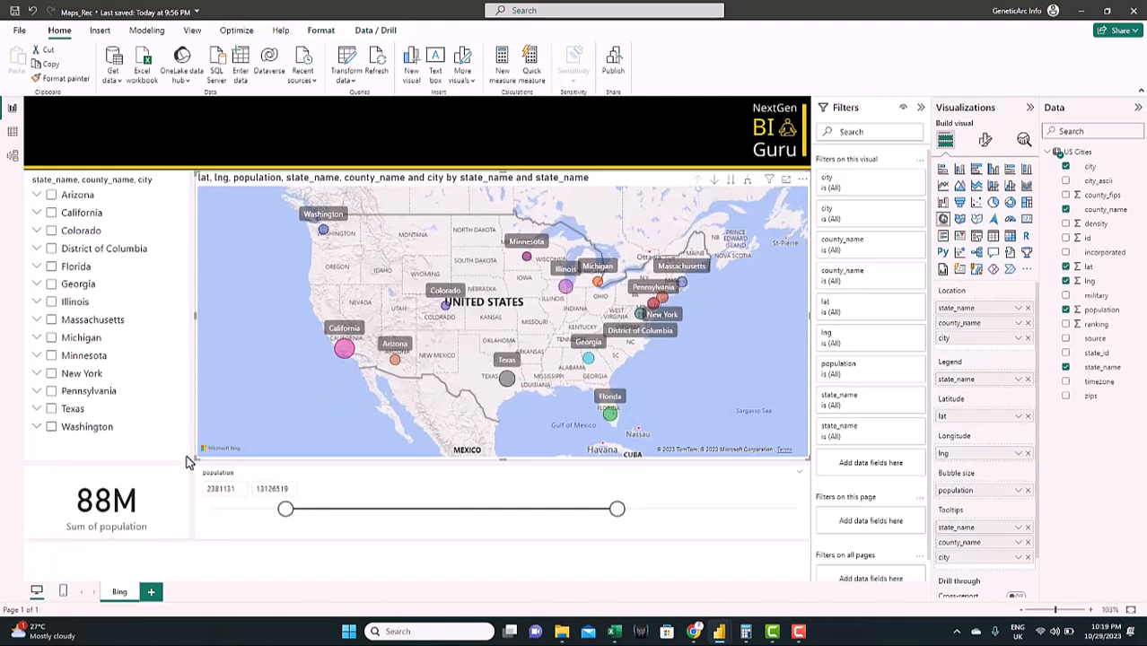
Give the state slicer a visual border with 10 px rounded corners and turn on its shadow.
{"action": "left_click", "coordinate": [180, 415]}
{"action": "left_click", "coordinate": [986, 140]}
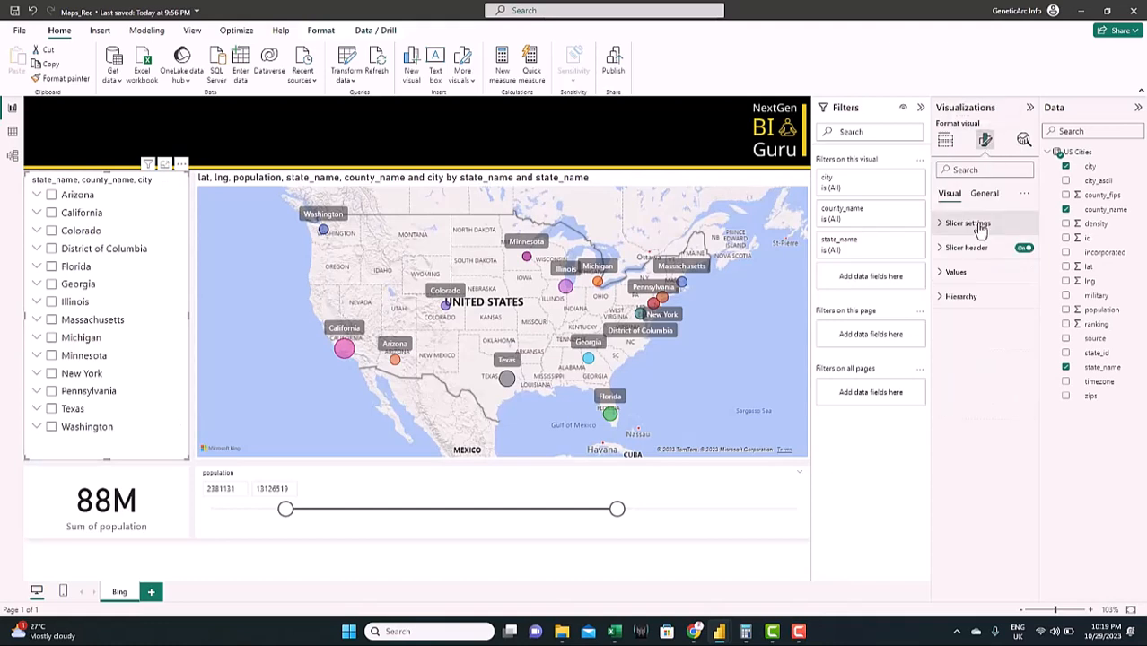
{"action": "left_click", "coordinate": [984, 193]}
{"action": "left_click", "coordinate": [956, 271]}
{"action": "left_click", "coordinate": [1019, 399]}
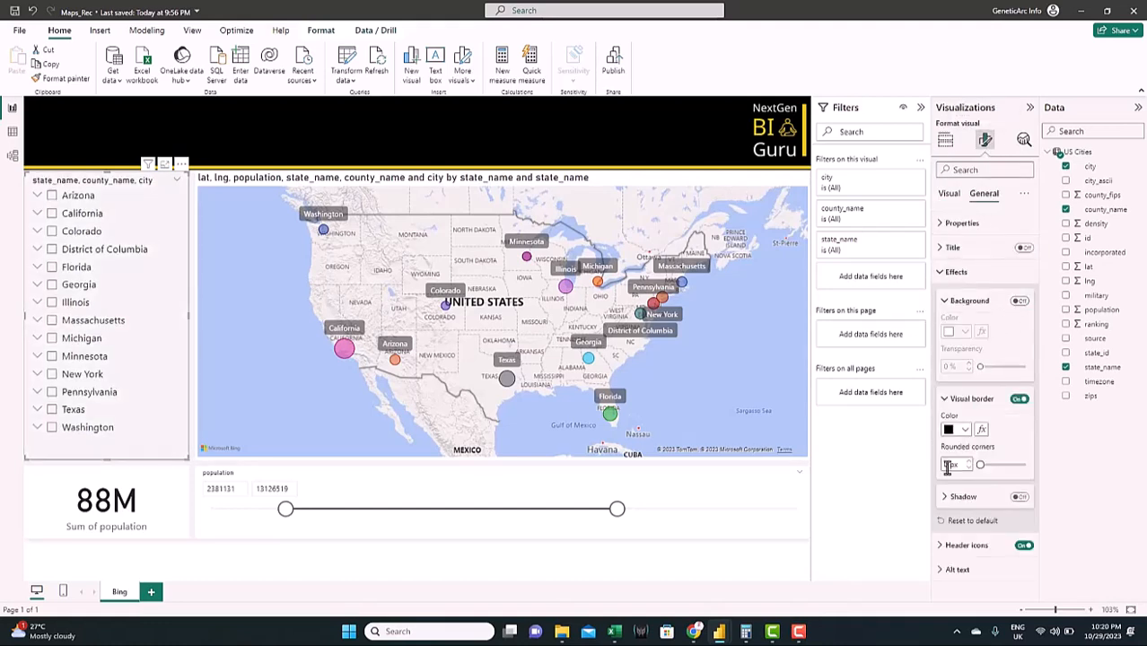
{"action": "left_click", "coordinate": [1020, 497]}
{"action": "scroll", "coordinate": [977, 428], "scroll_direction": "down", "scroll_amount": 1}
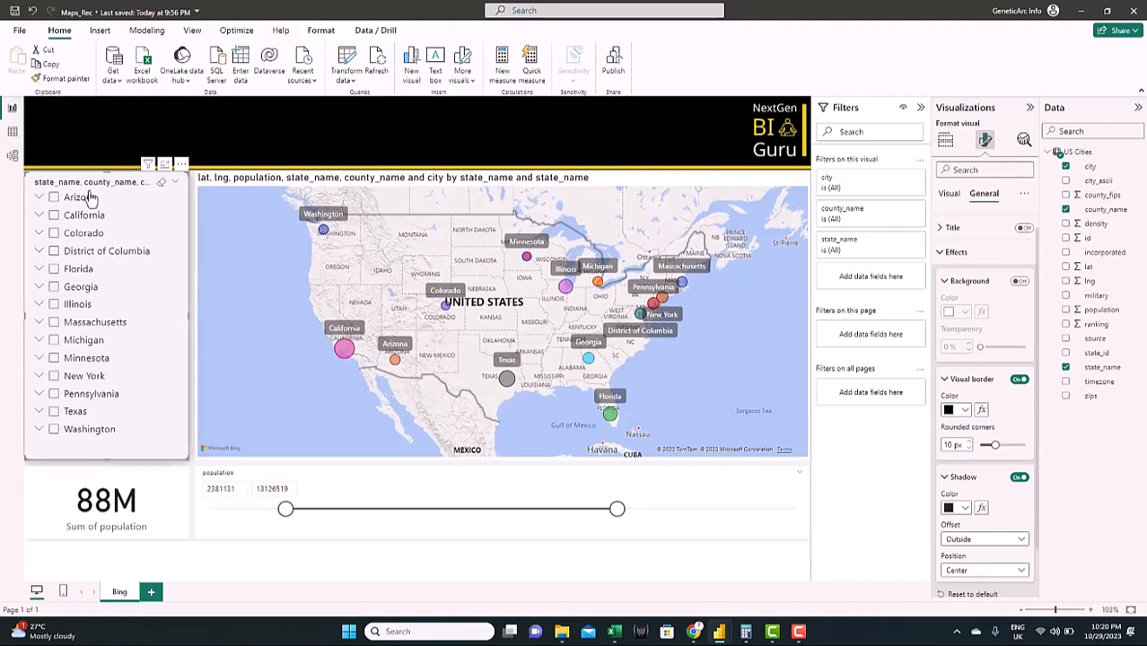
Copy the state slicer's formatting to the map, population slicer and card, and rename the card's field Population.
{"action": "left_click", "coordinate": [58, 79]}
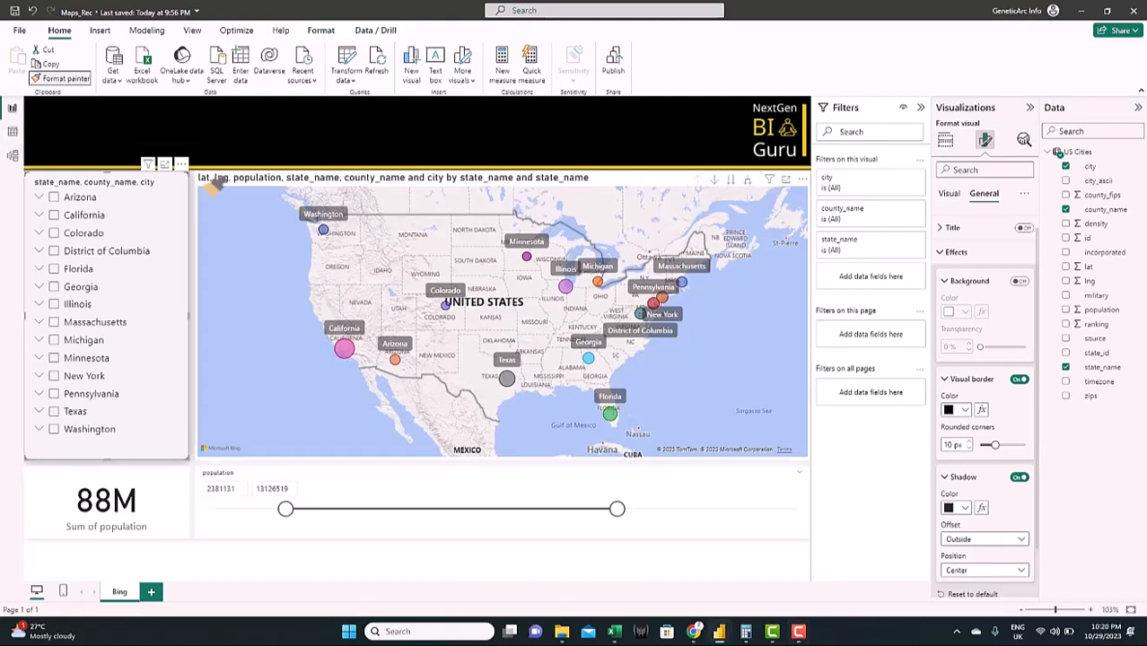
{"action": "left_click", "coordinate": [209, 183]}
{"action": "left_click", "coordinate": [65, 79]}
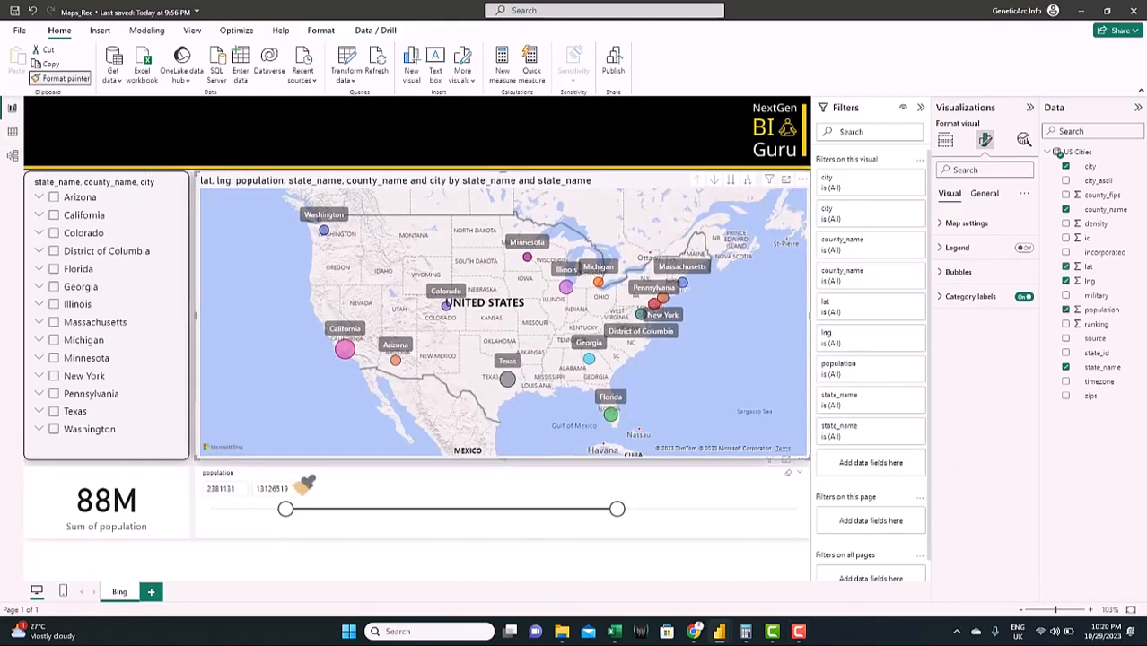
{"action": "left_click", "coordinate": [305, 485]}
{"action": "left_click", "coordinate": [65, 79]}
{"action": "left_click", "coordinate": [73, 470]}
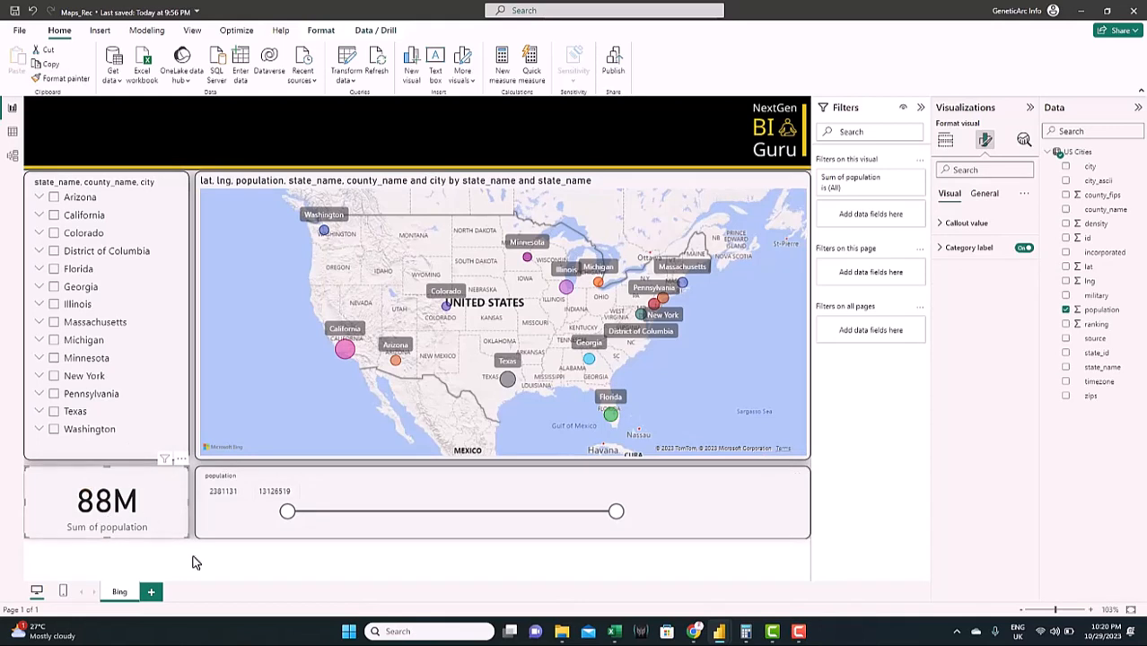
{"action": "left_click", "coordinate": [945, 139]}
{"action": "double_click", "coordinate": [968, 307]}
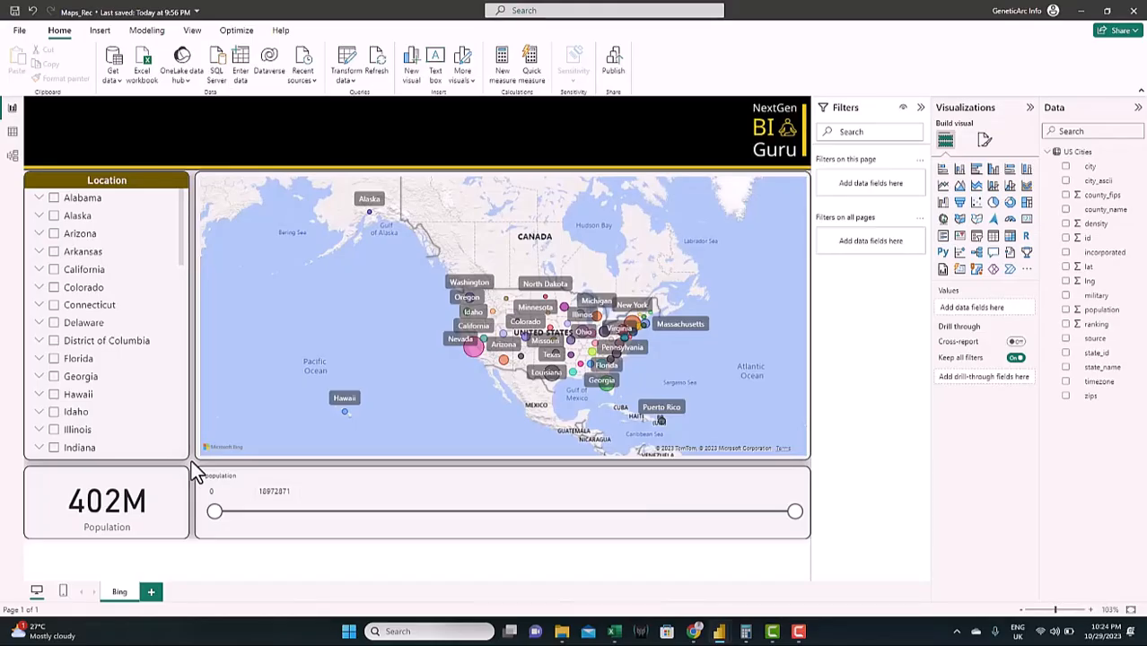
Duplicate the Bing page and name the copy Filled Map.
{"action": "right_click", "coordinate": [116, 596]}
{"action": "left_click", "coordinate": [157, 569]}
{"action": "key", "text": "BackSpace"}
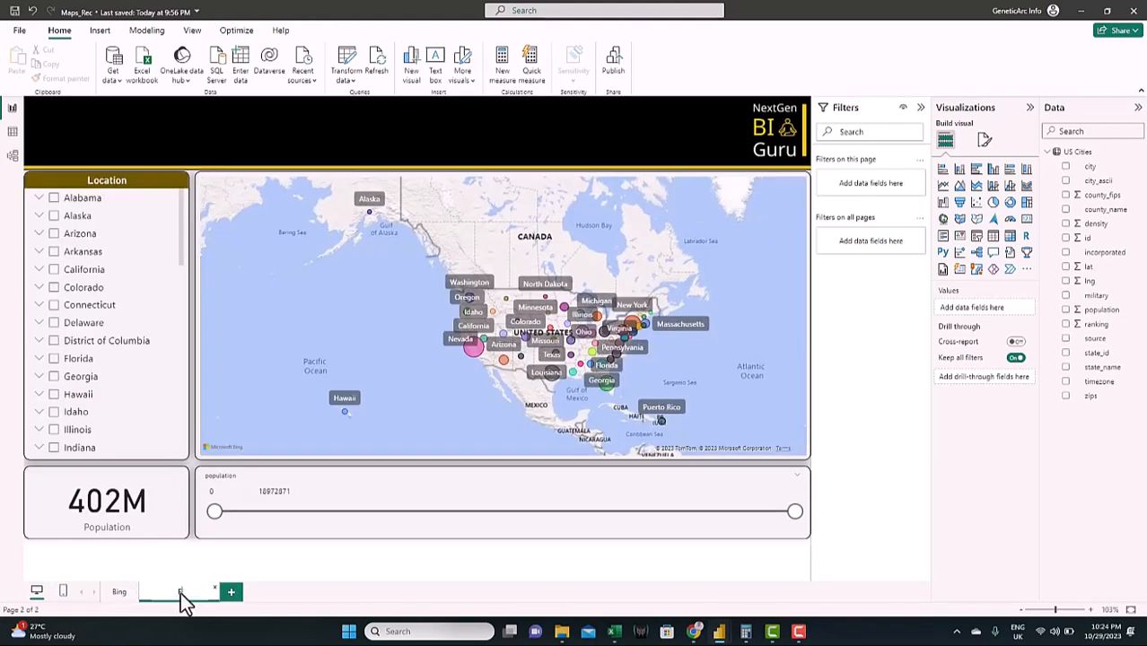
{"action": "key", "text": "Return"}
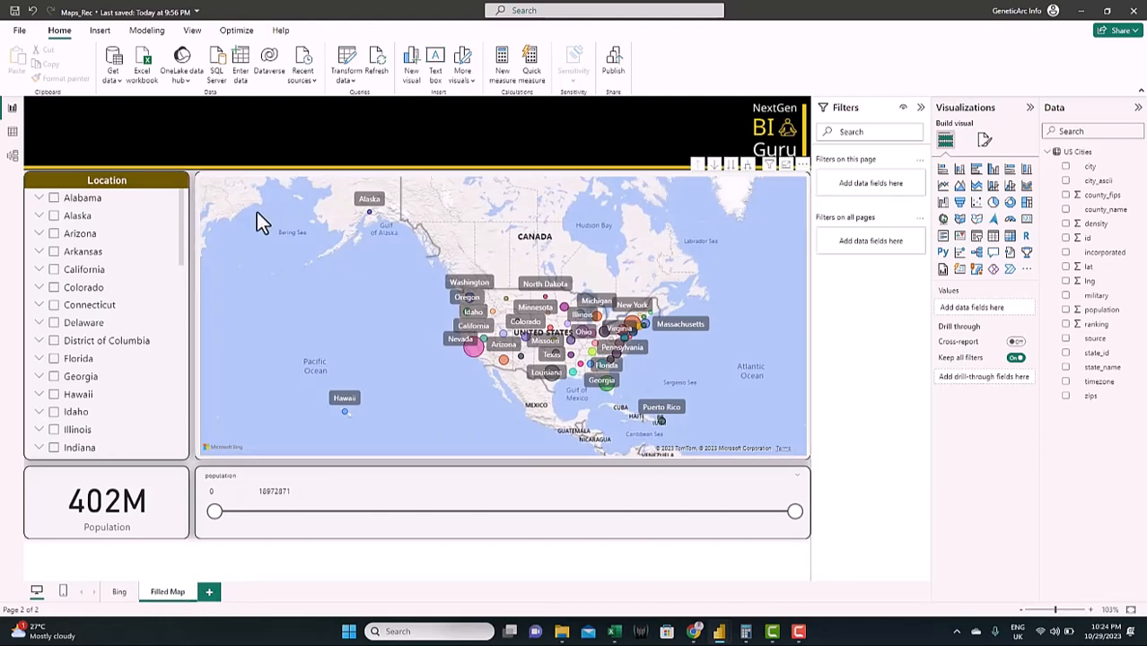
Convert the map to a filled map, assign lng as its longitude and use state_name as its legend.
{"action": "left_click", "coordinate": [256, 212]}
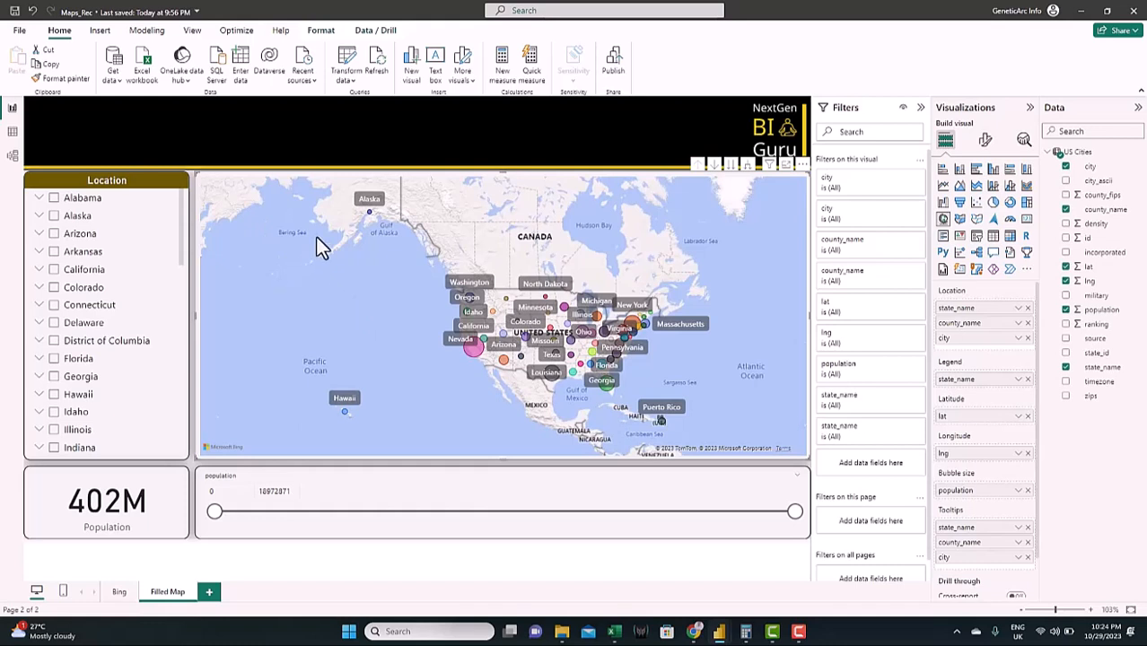
{"action": "left_click", "coordinate": [960, 220]}
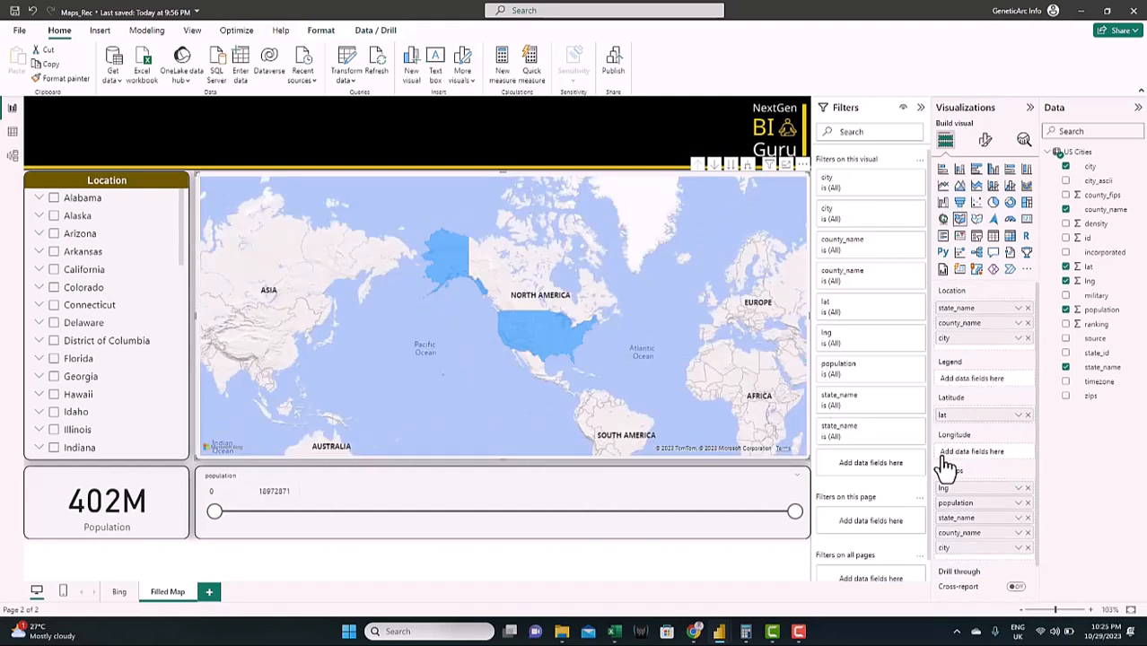
{"action": "mouse_move", "coordinate": [958, 503]}
{"action": "left_mouse_down"}
{"action": "mouse_move", "coordinate": [965, 461]}
{"action": "mouse_move", "coordinate": [958, 473]}
{"action": "left_mouse_up"}
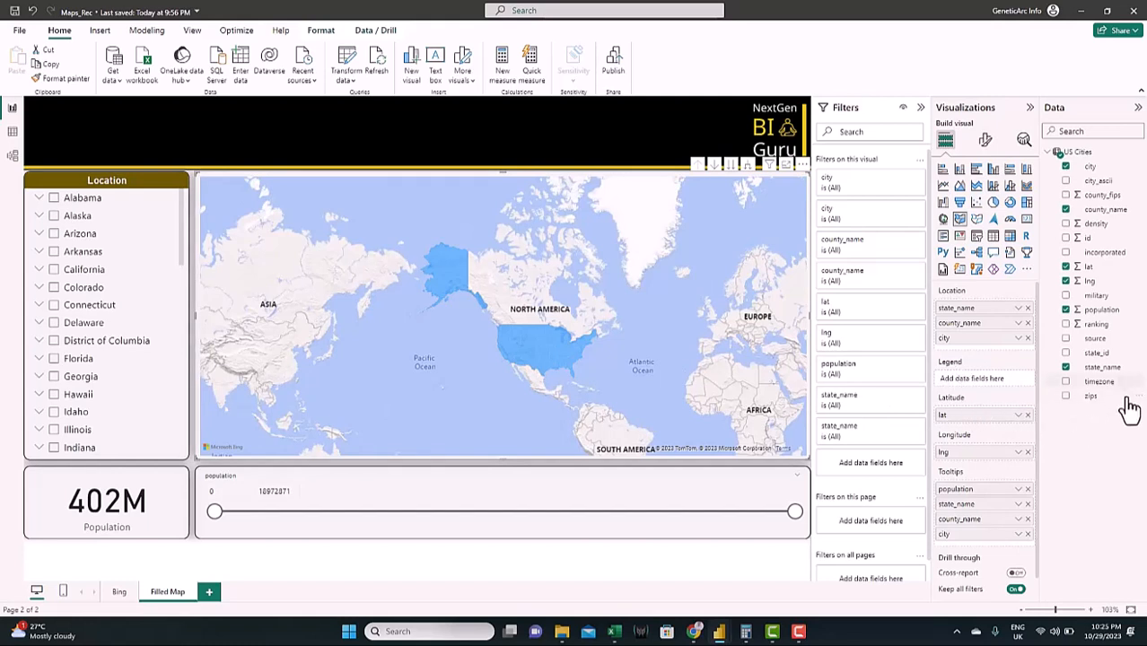
{"action": "left_click_drag", "start_coordinate": [1107, 369], "coordinate": [996, 378]}
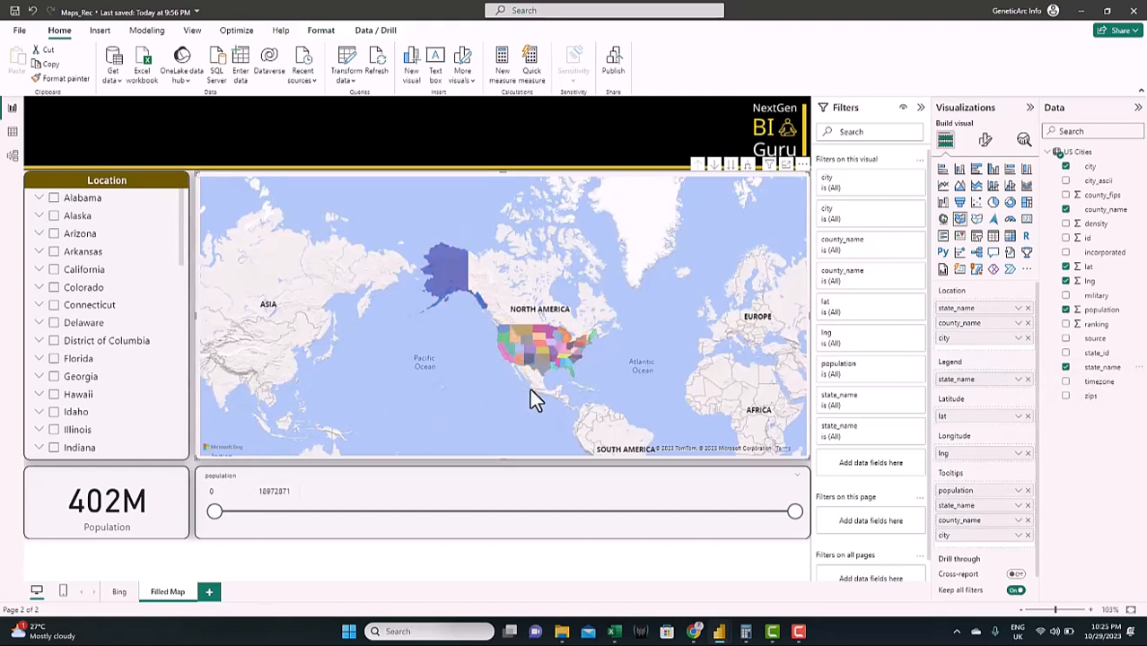
{"action": "scroll", "coordinate": [540, 349], "scroll_direction": "up", "scroll_amount": 3}
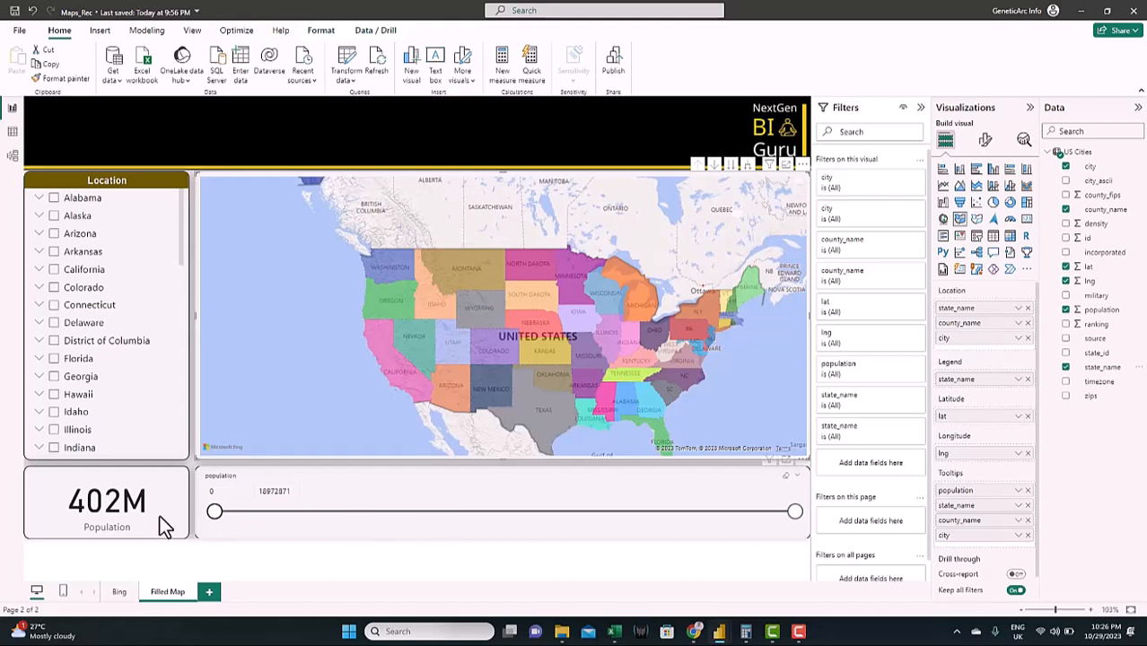
Try several population ranges on the filled map, ending with 3223846 to 9894794.
{"action": "left_click_drag", "start_coordinate": [214, 512], "coordinate": [444, 512]}
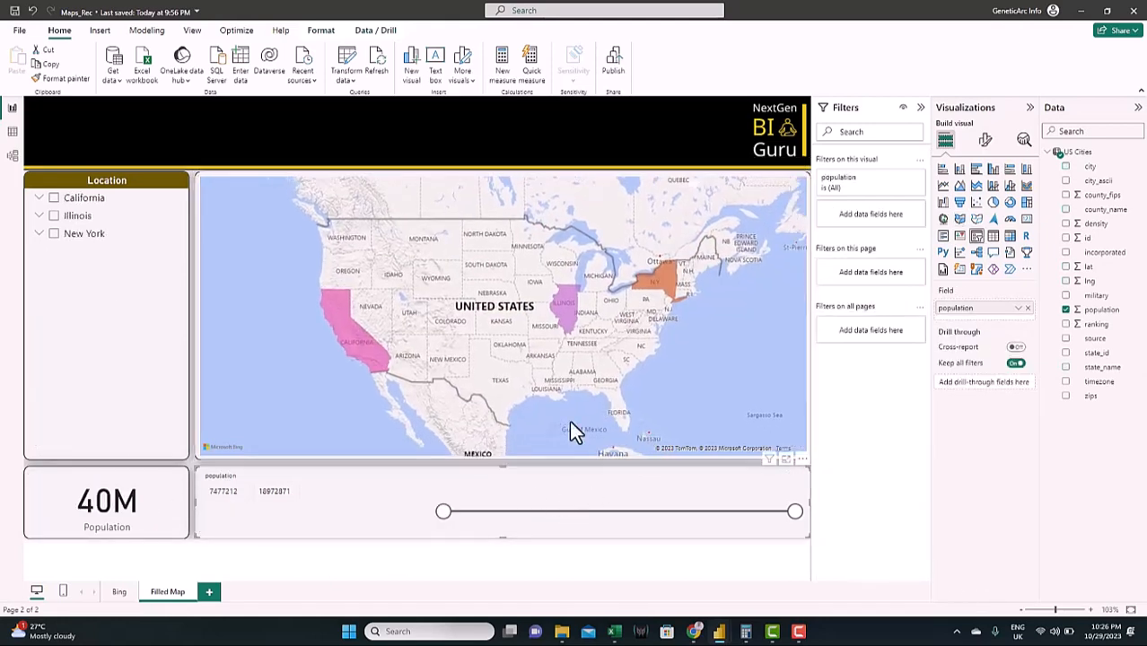
{"action": "left_click", "coordinate": [566, 511]}
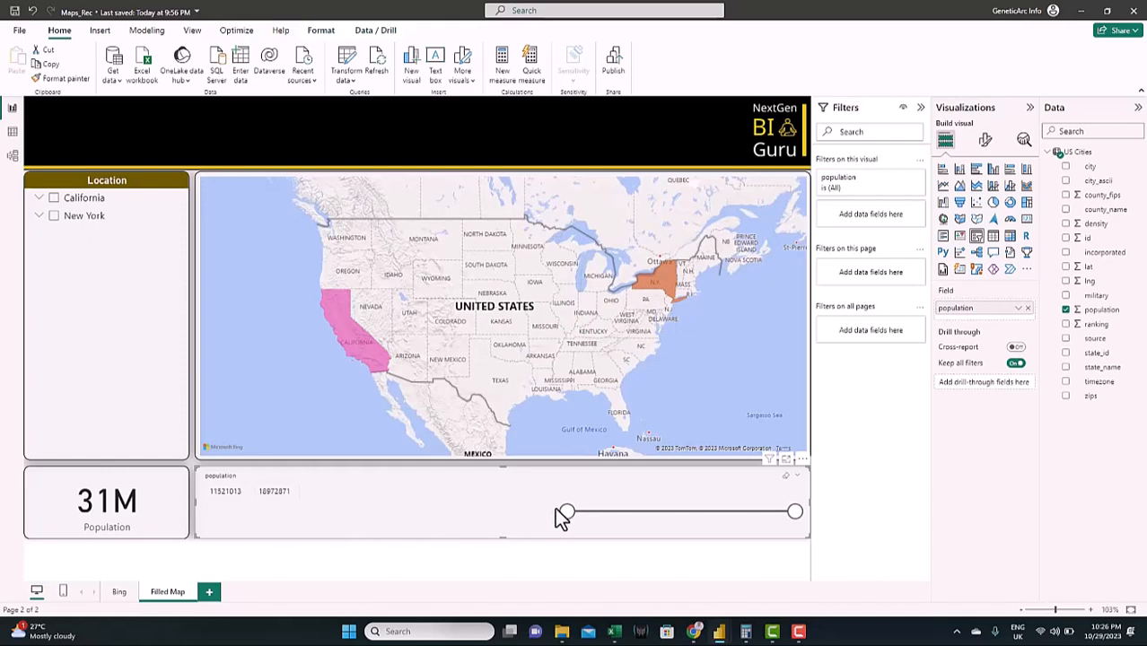
{"action": "left_click_drag", "start_coordinate": [567, 514], "coordinate": [314, 517]}
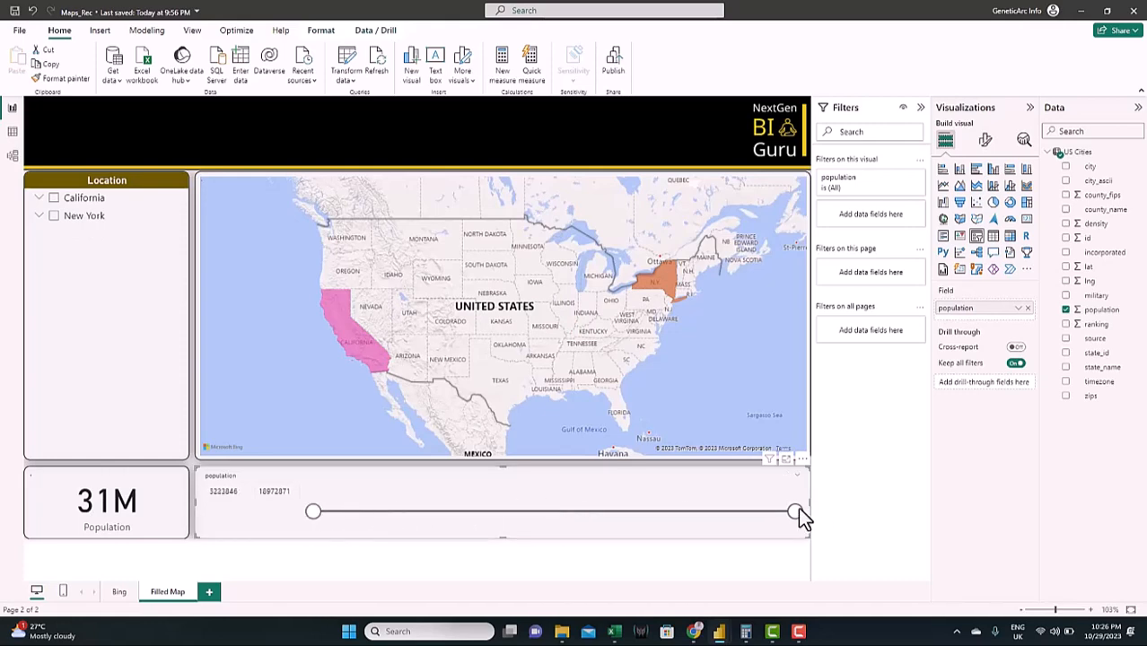
{"action": "left_click_drag", "start_coordinate": [798, 513], "coordinate": [517, 516]}
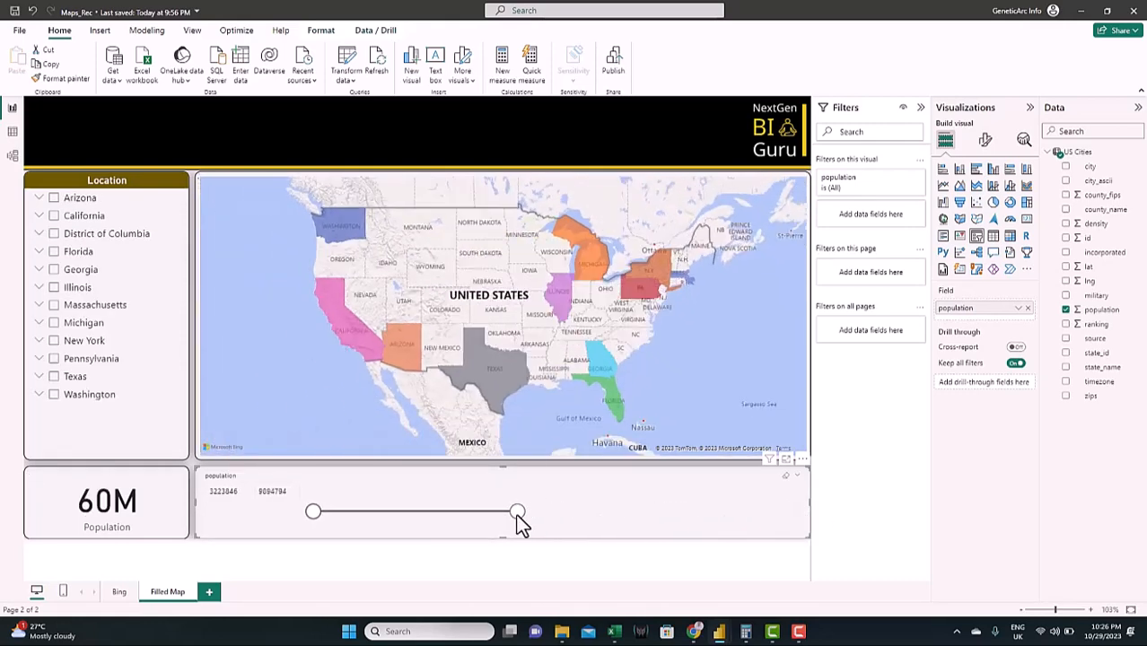
Filter the report to Florida in the Location slicer and drill down into Florida on the filled map.
{"action": "left_click", "coordinate": [527, 234]}
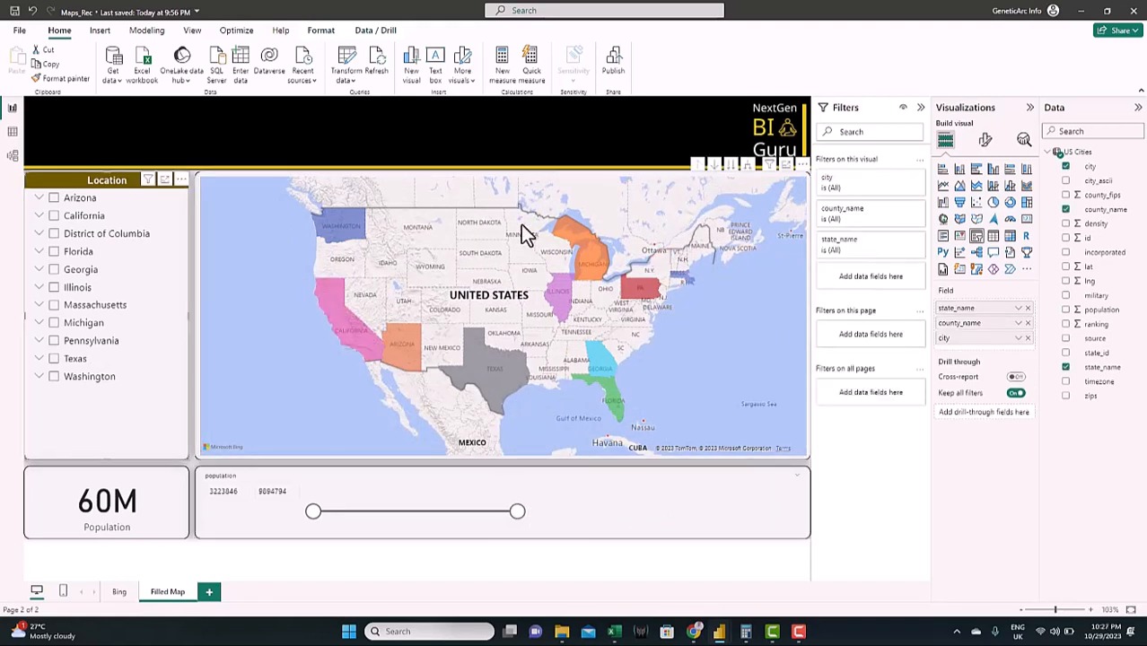
{"action": "left_click", "coordinate": [53, 252]}
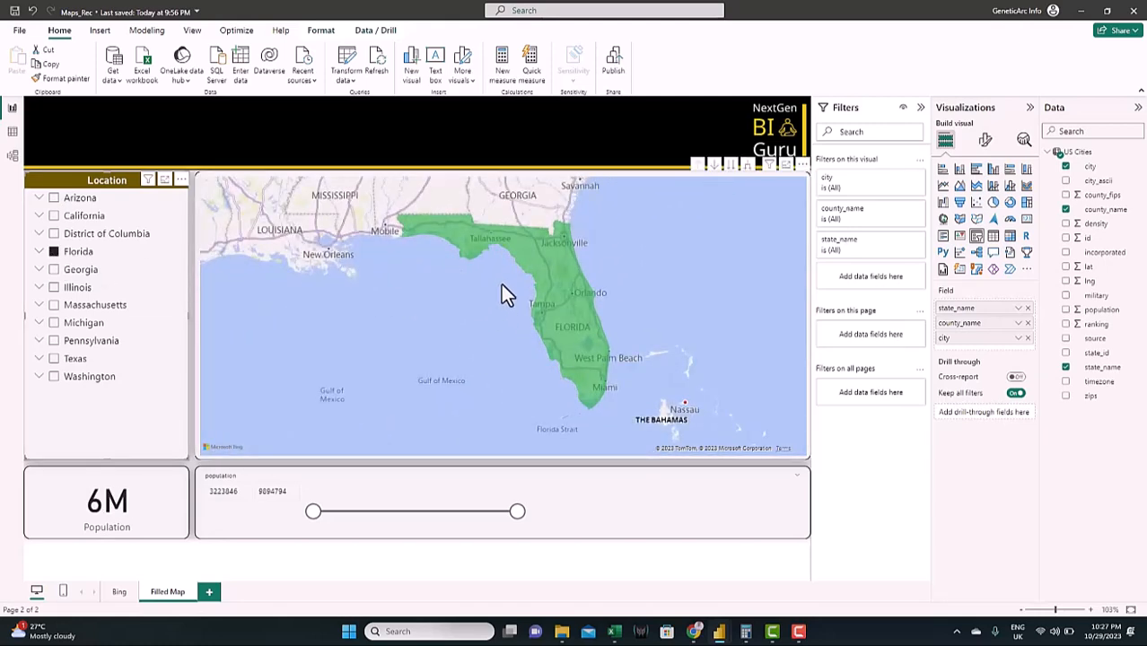
{"action": "mouse_move", "coordinate": [550, 263]}
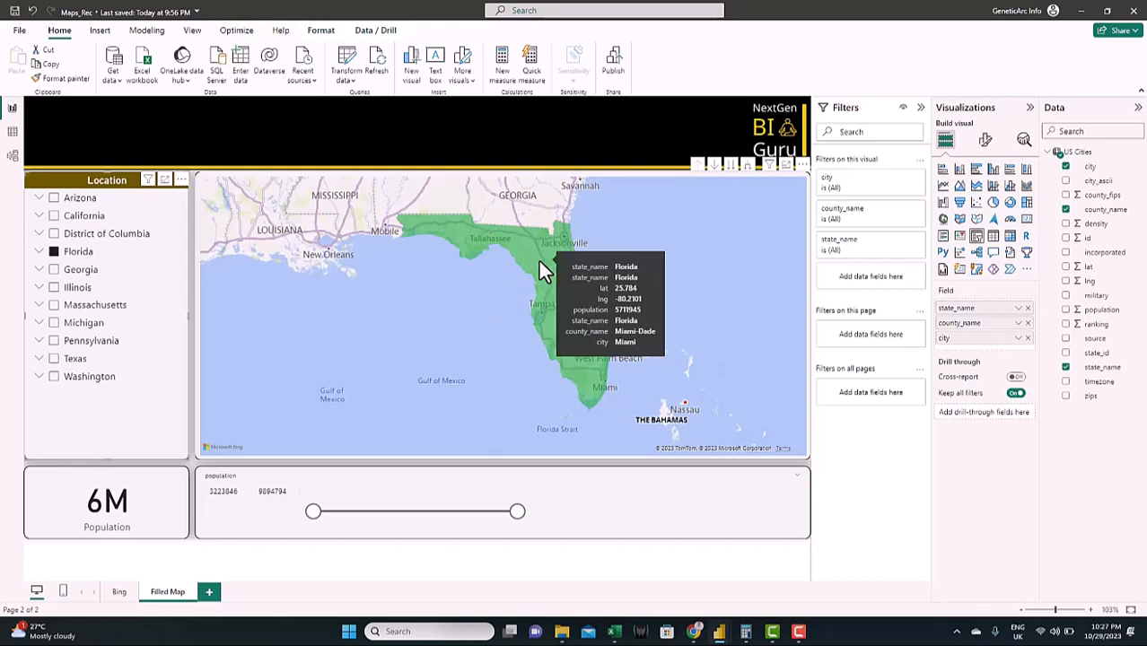
{"action": "right_click", "coordinate": [540, 262]}
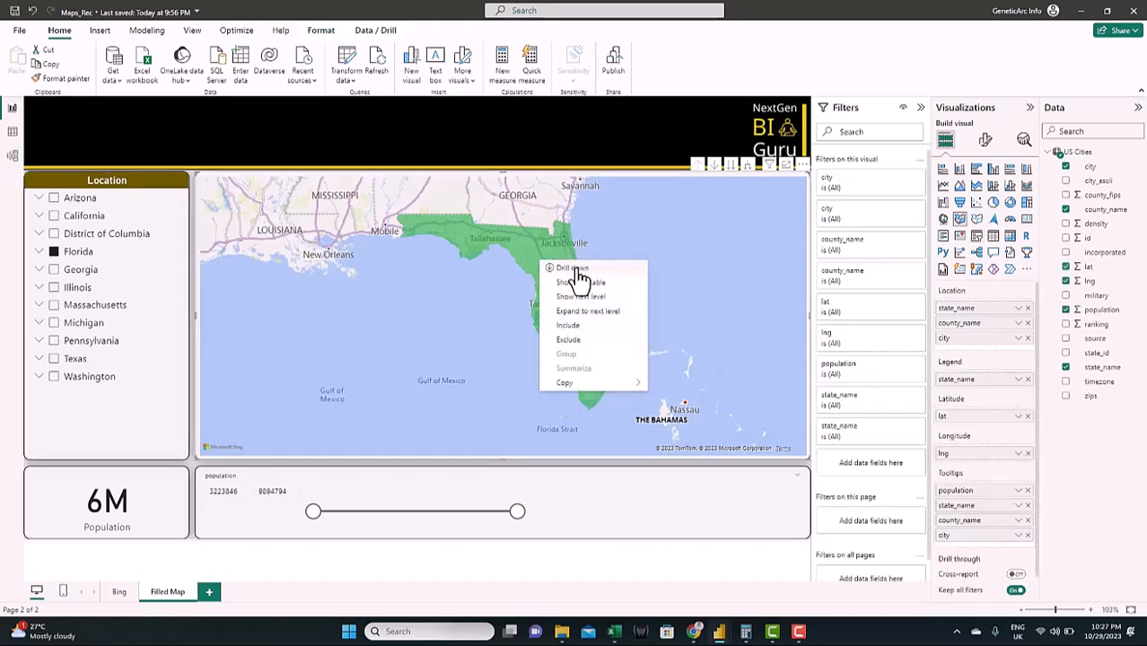
{"action": "left_click", "coordinate": [593, 269]}
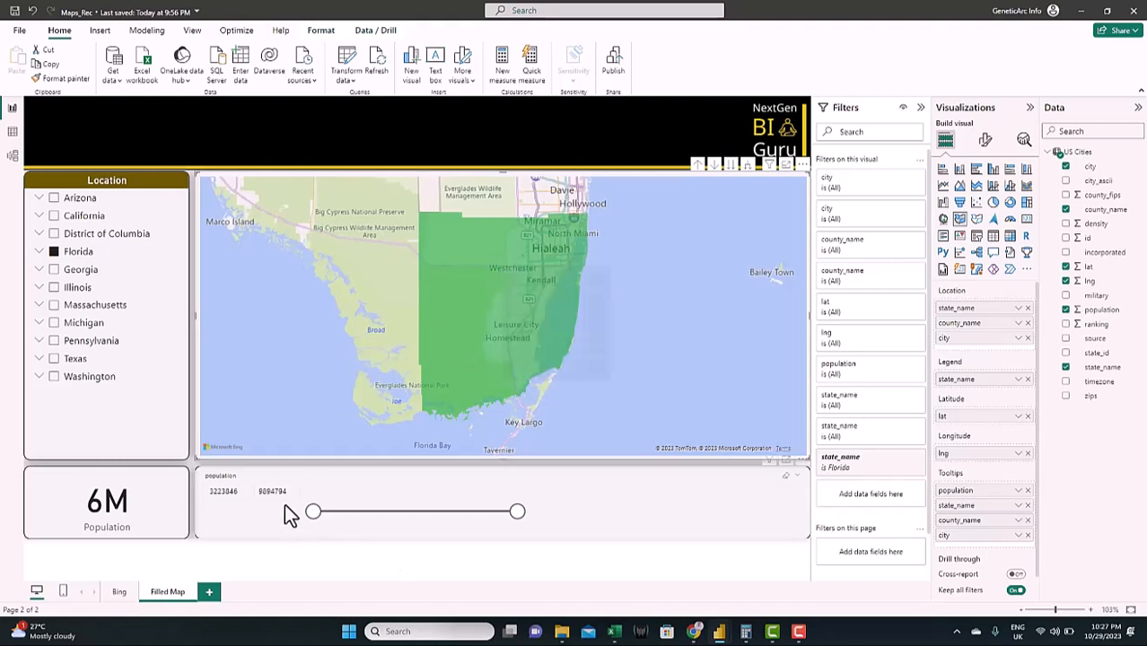
Widen the population slicer to its full range, 0 to 18972871.
{"action": "left_click_drag", "start_coordinate": [313, 513], "coordinate": [248, 513]}
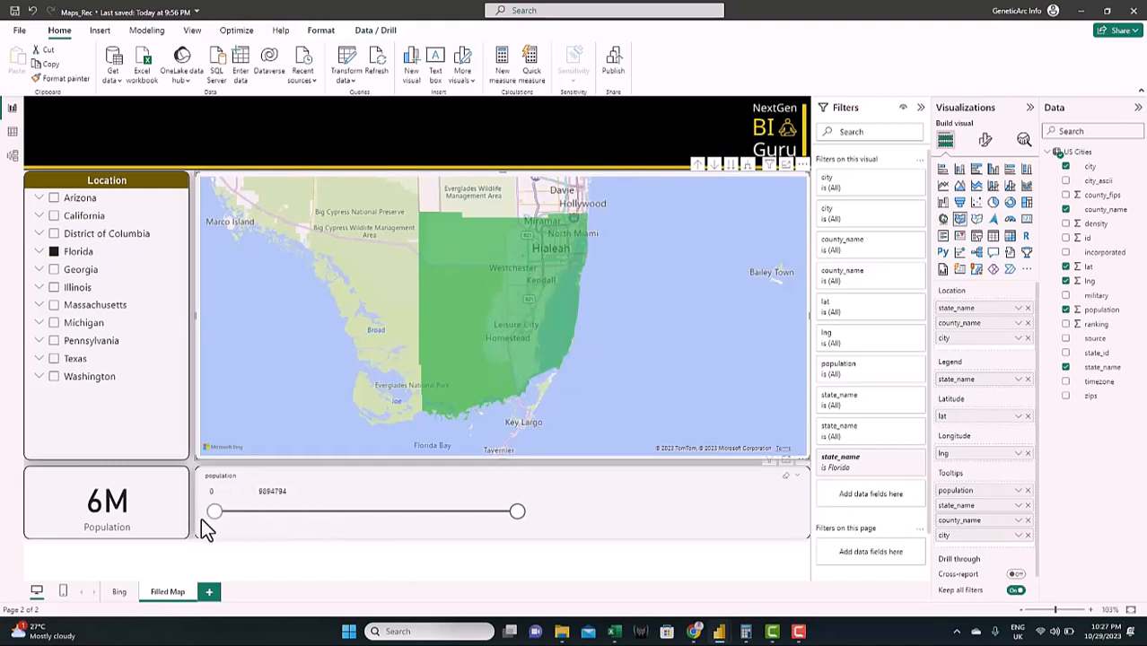
{"action": "left_click_drag", "start_coordinate": [517, 512], "coordinate": [660, 511]}
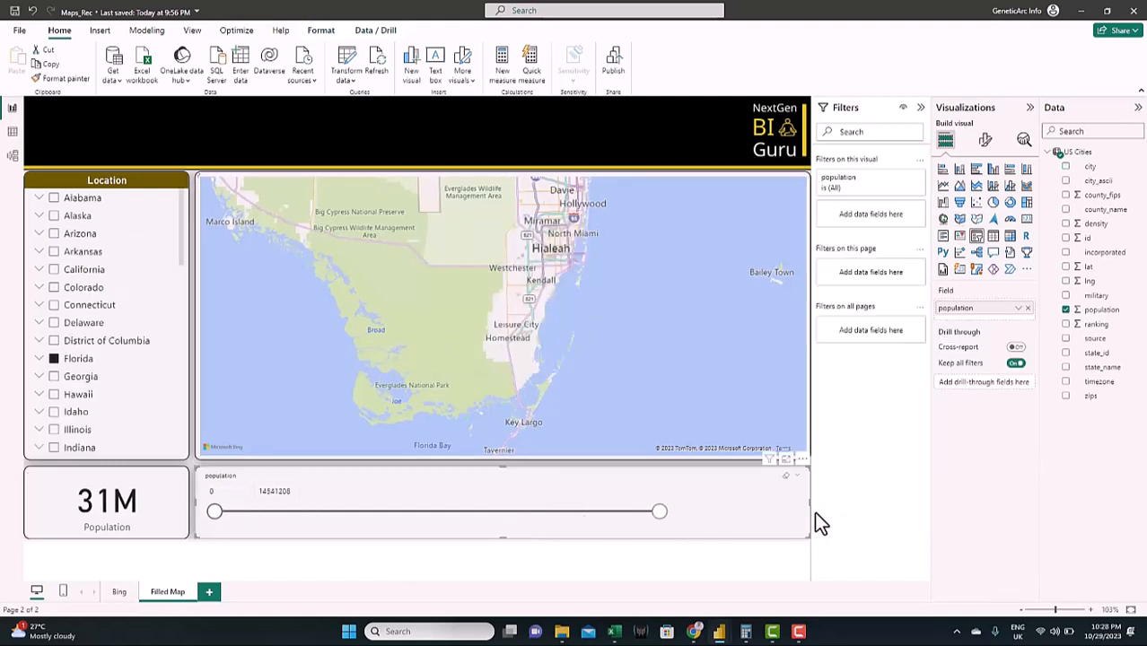
{"action": "left_click_drag", "start_coordinate": [814, 523], "coordinate": [856, 529]}
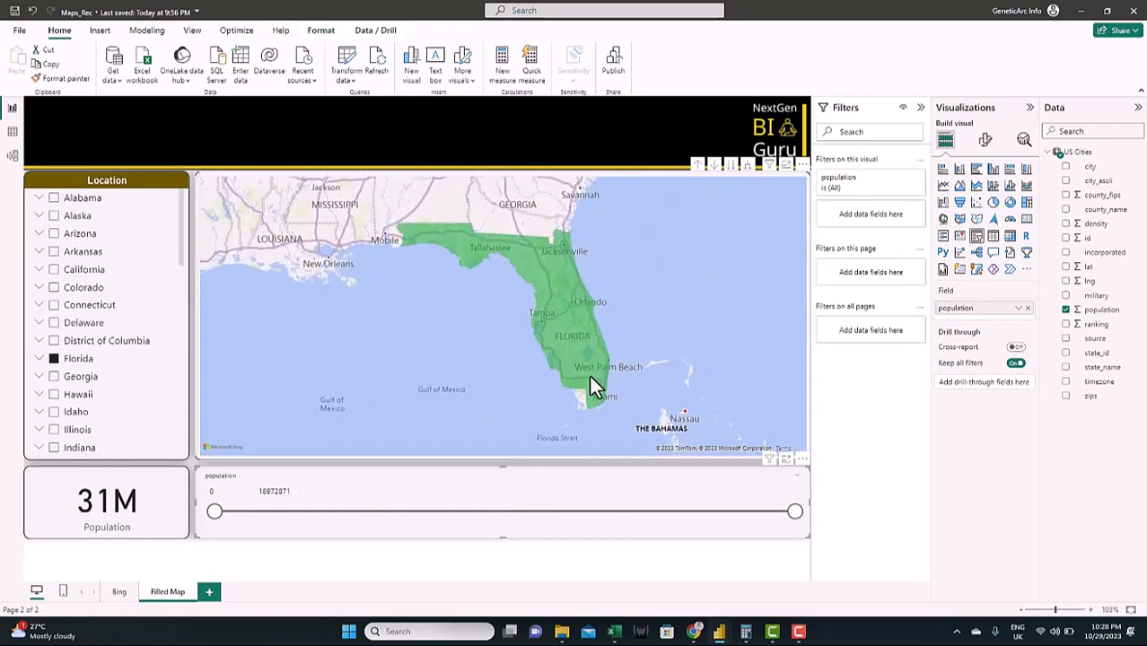
Replace the filled map's legend field with county_name to colour Florida's counties separately.
{"action": "mouse_move", "coordinate": [585, 330]}
{"action": "left_click", "coordinate": [433, 368]}
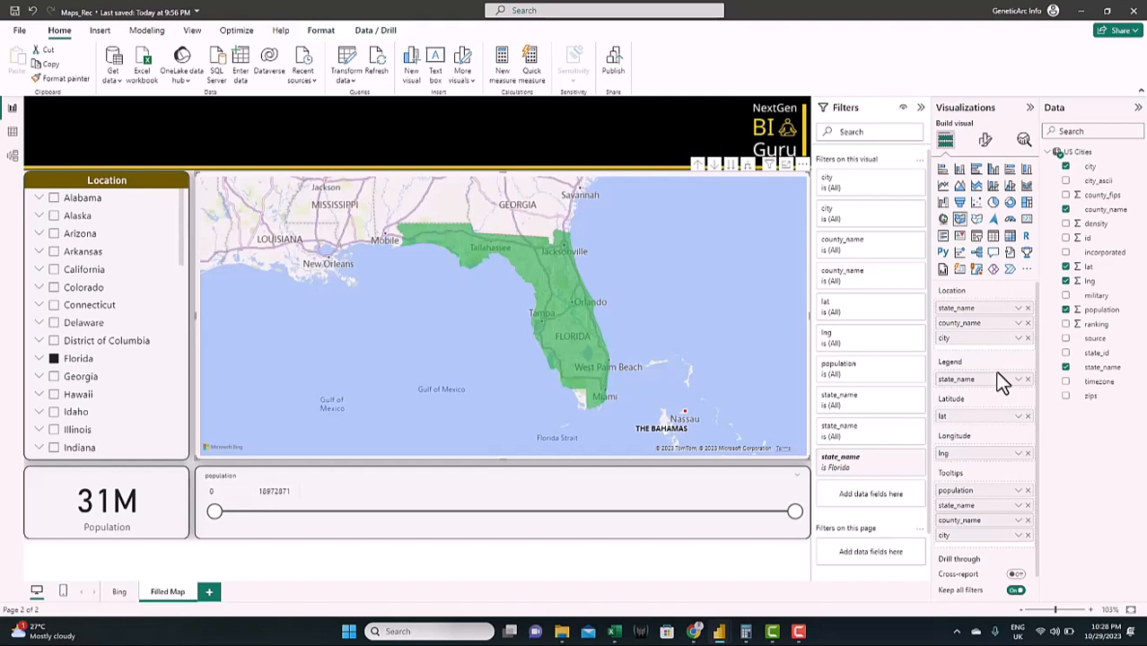
{"action": "left_click_drag", "start_coordinate": [1102, 214], "coordinate": [994, 390]}
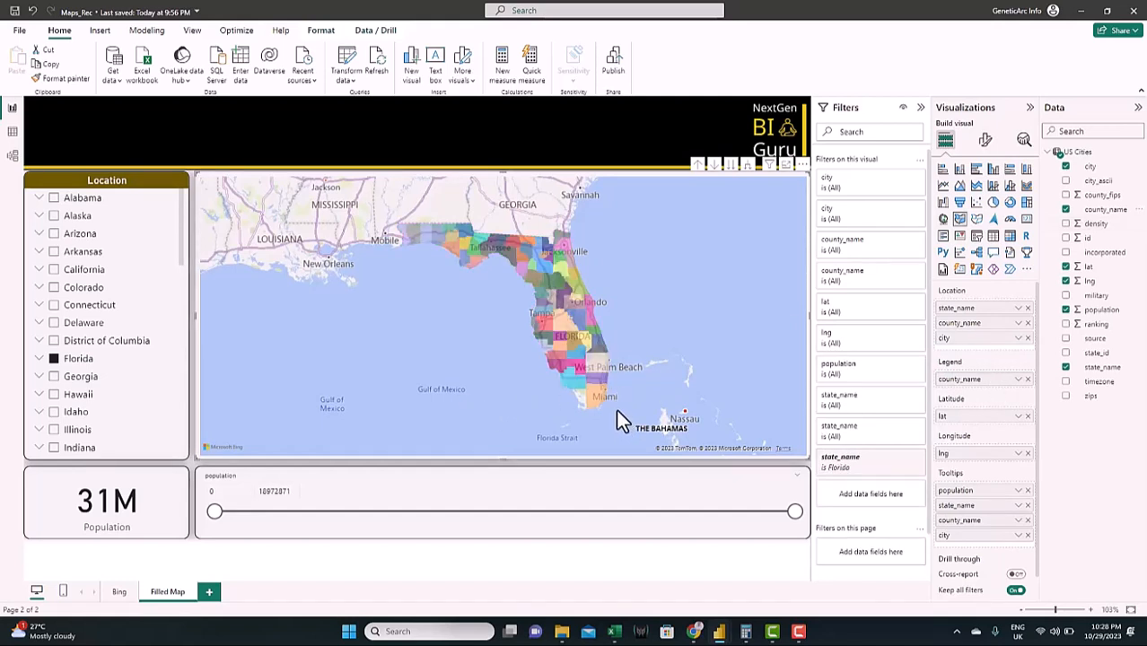
Drill down into Marion county on the map and use city as the legend field.
{"action": "right_click", "coordinate": [556, 281]}
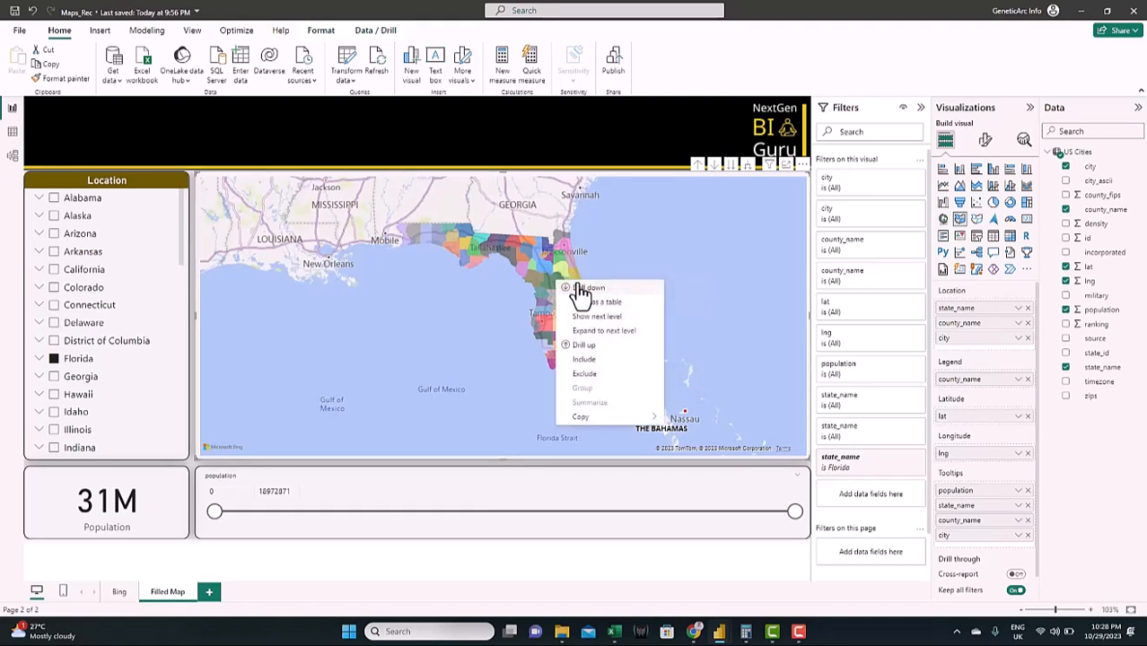
{"action": "left_click", "coordinate": [660, 289]}
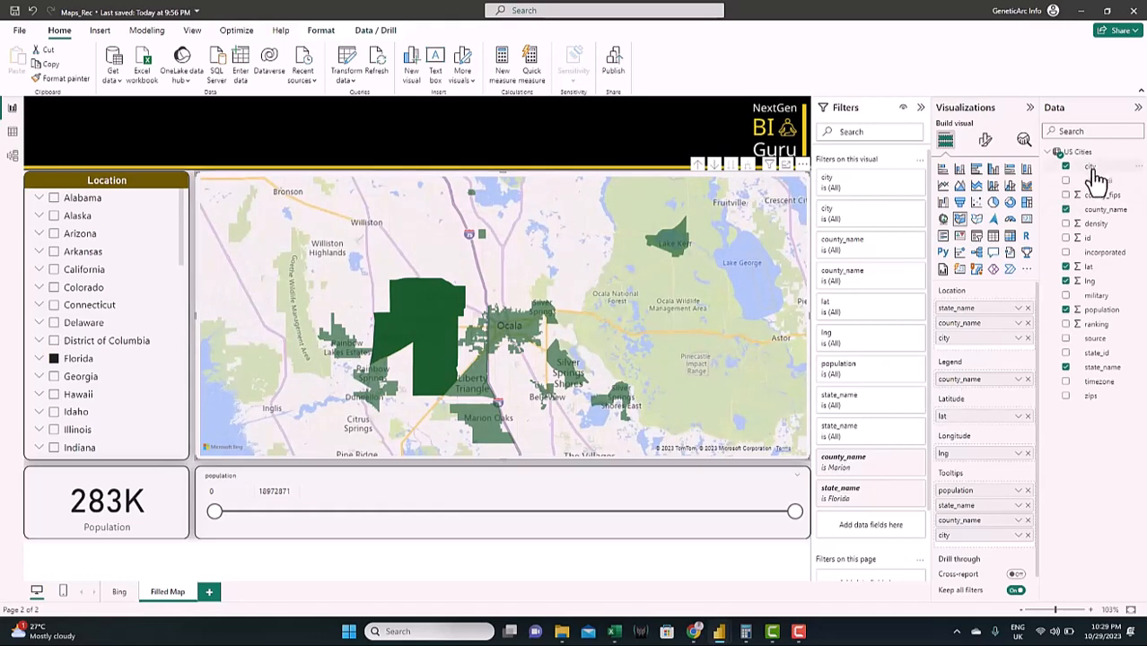
{"action": "left_click_drag", "start_coordinate": [1092, 169], "coordinate": [991, 384]}
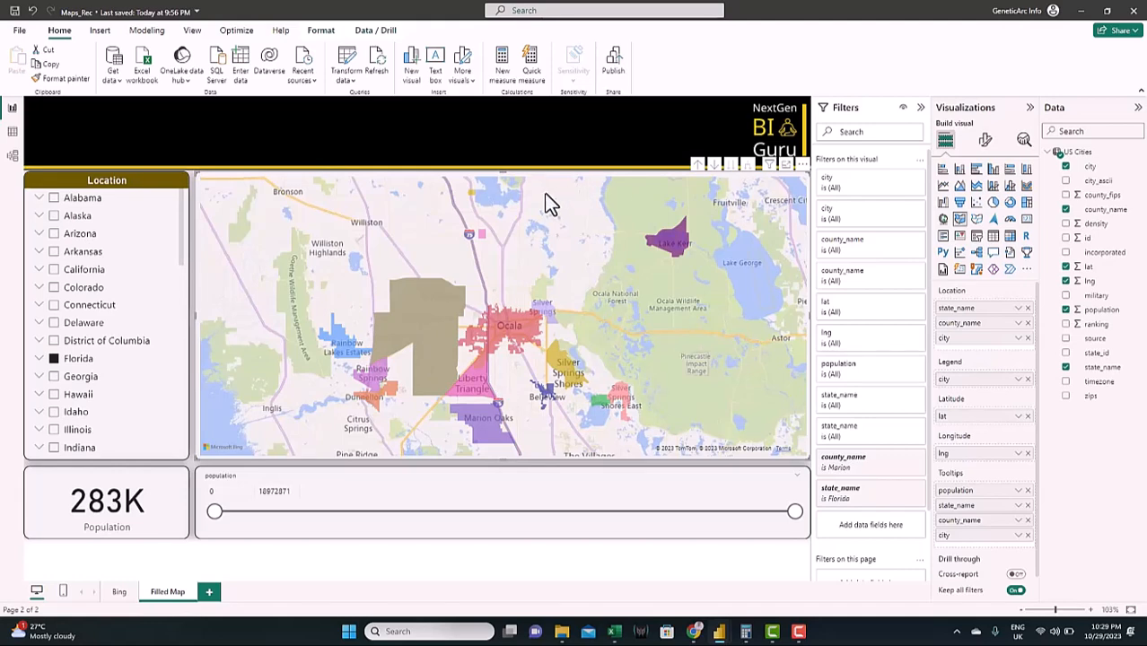
Set the filled map's style to Grayscale.
{"action": "left_click", "coordinate": [985, 141]}
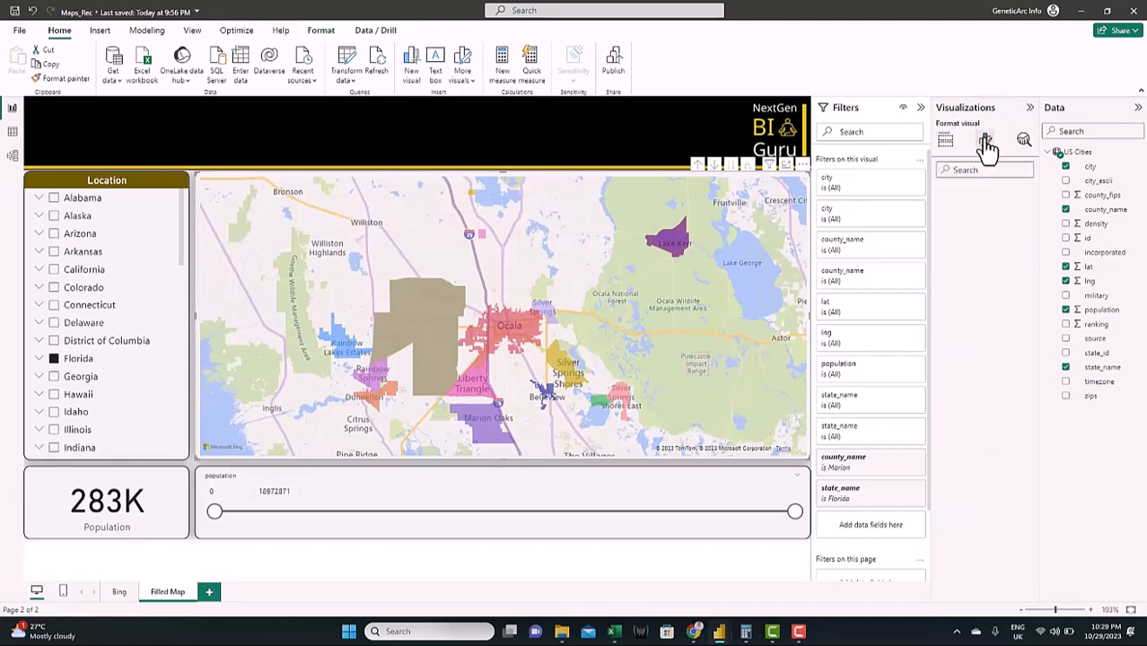
{"action": "left_click", "coordinate": [964, 225]}
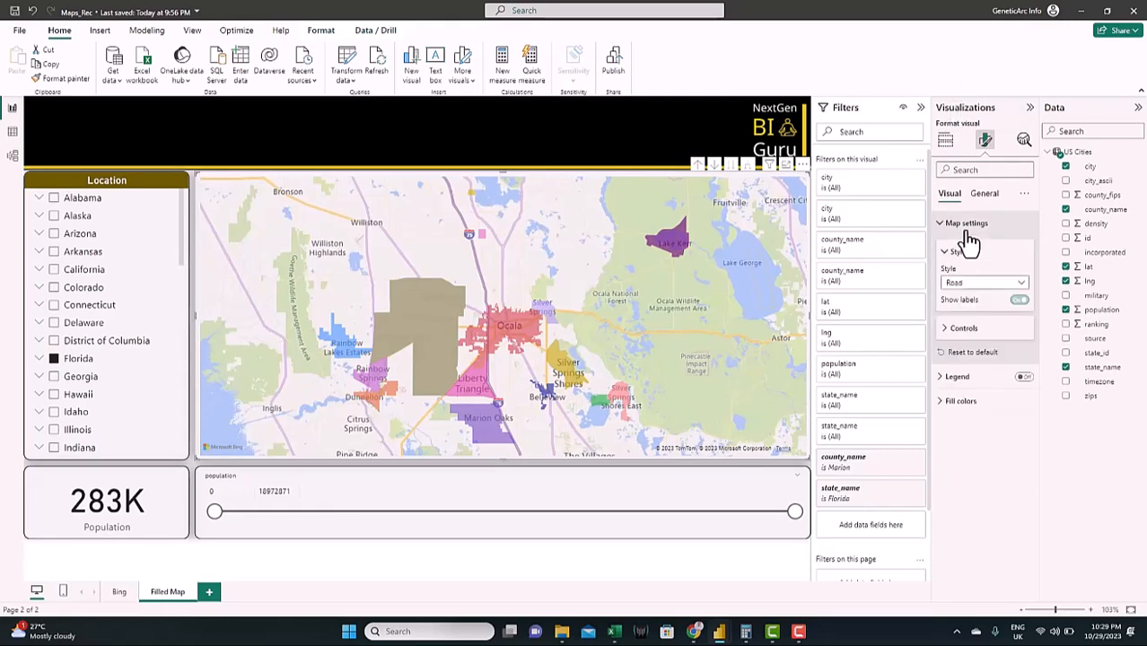
{"action": "left_click", "coordinate": [996, 285]}
{"action": "left_click", "coordinate": [983, 292]}
{"action": "left_click", "coordinate": [978, 289]}
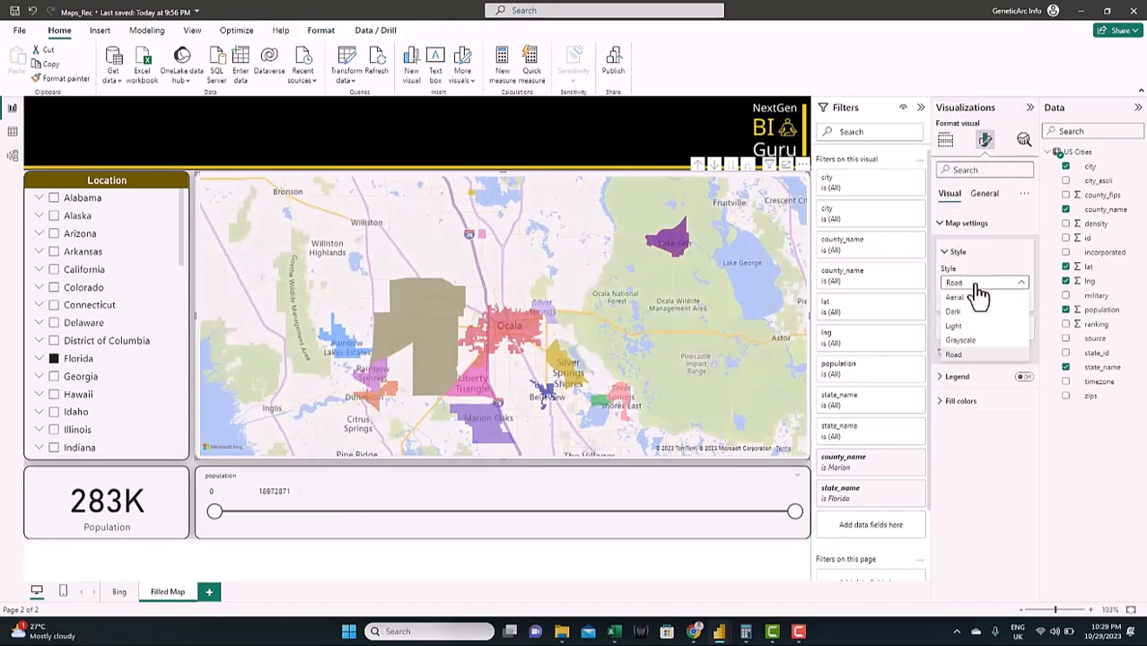
{"action": "left_click", "coordinate": [973, 341]}
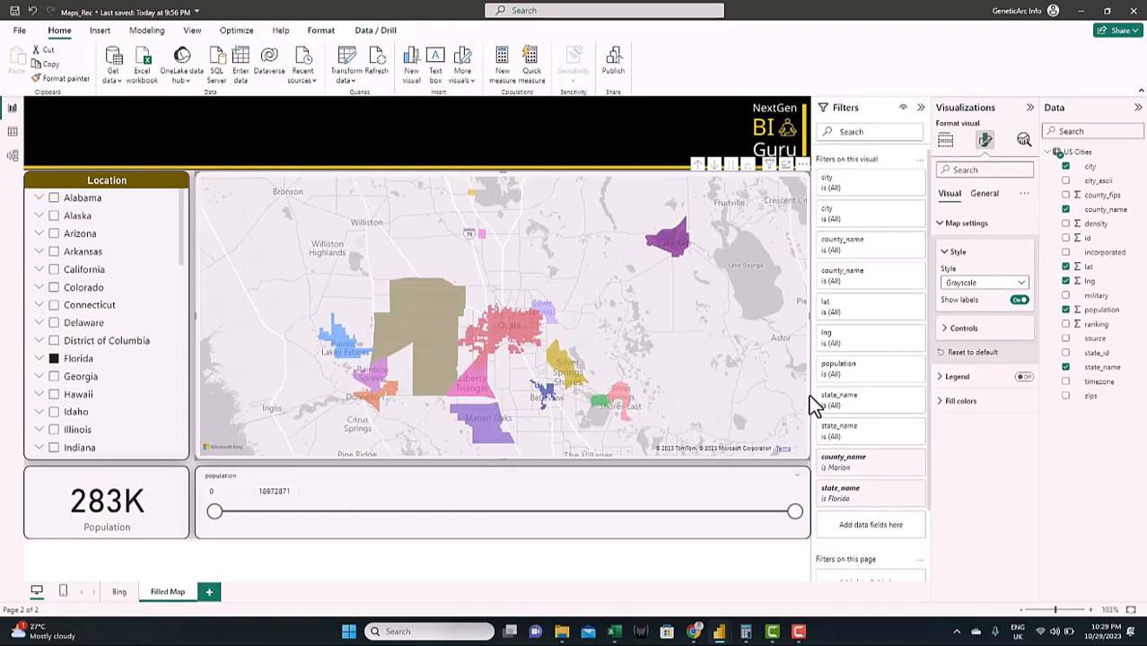
Try the Dark style on the filled map and return it to Grayscale.
{"action": "left_click", "coordinate": [968, 284]}
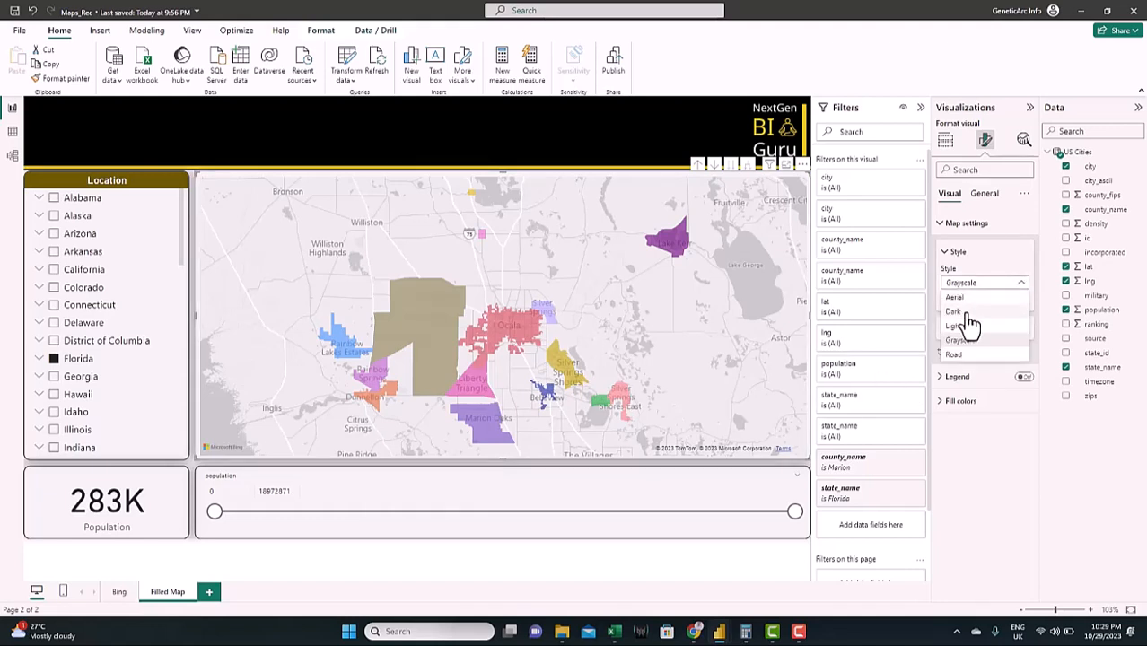
{"action": "left_click", "coordinate": [969, 313]}
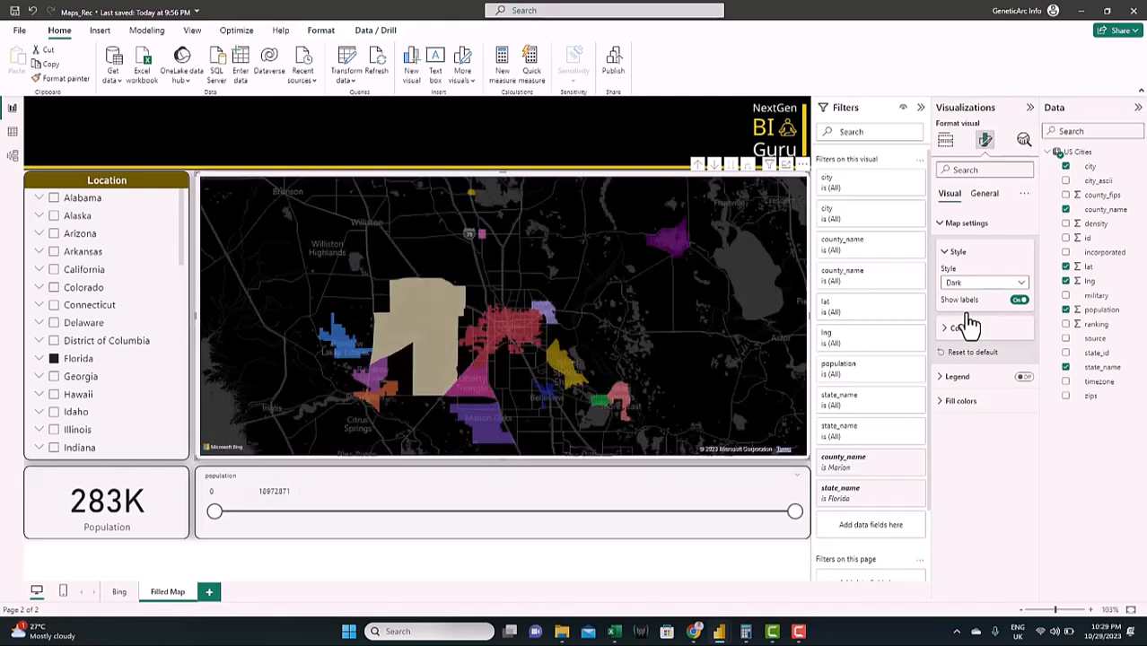
{"action": "left_click", "coordinate": [982, 283]}
{"action": "left_click", "coordinate": [964, 342]}
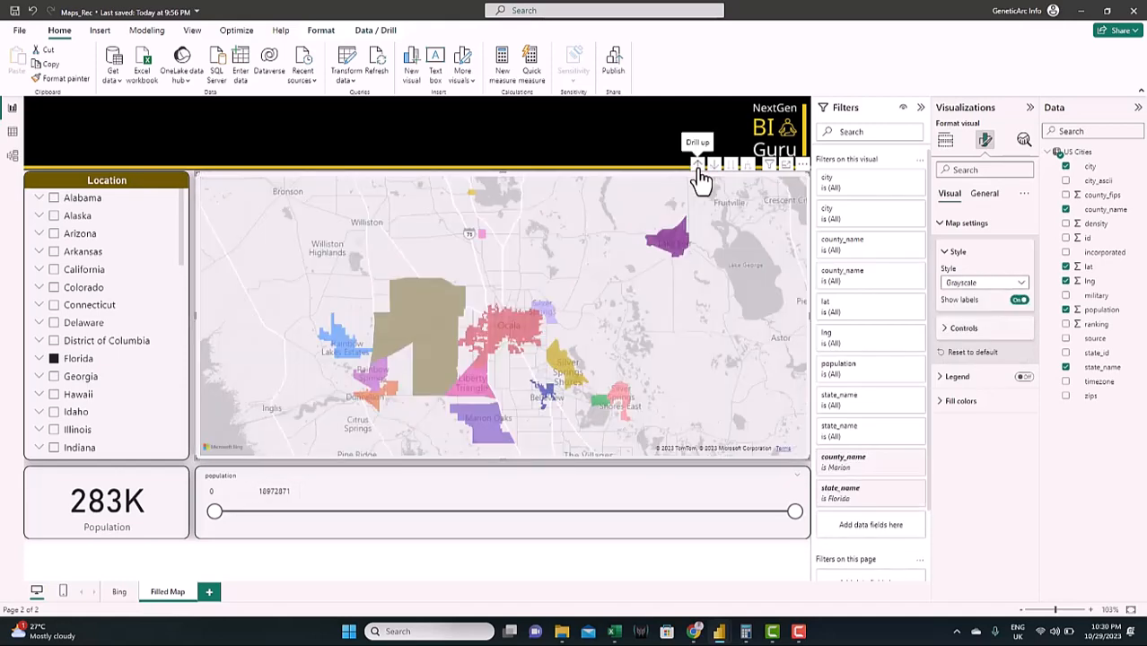
Drill the filled map up to state level and clear Florida from the Location slicer.
{"action": "left_click", "coordinate": [698, 167]}
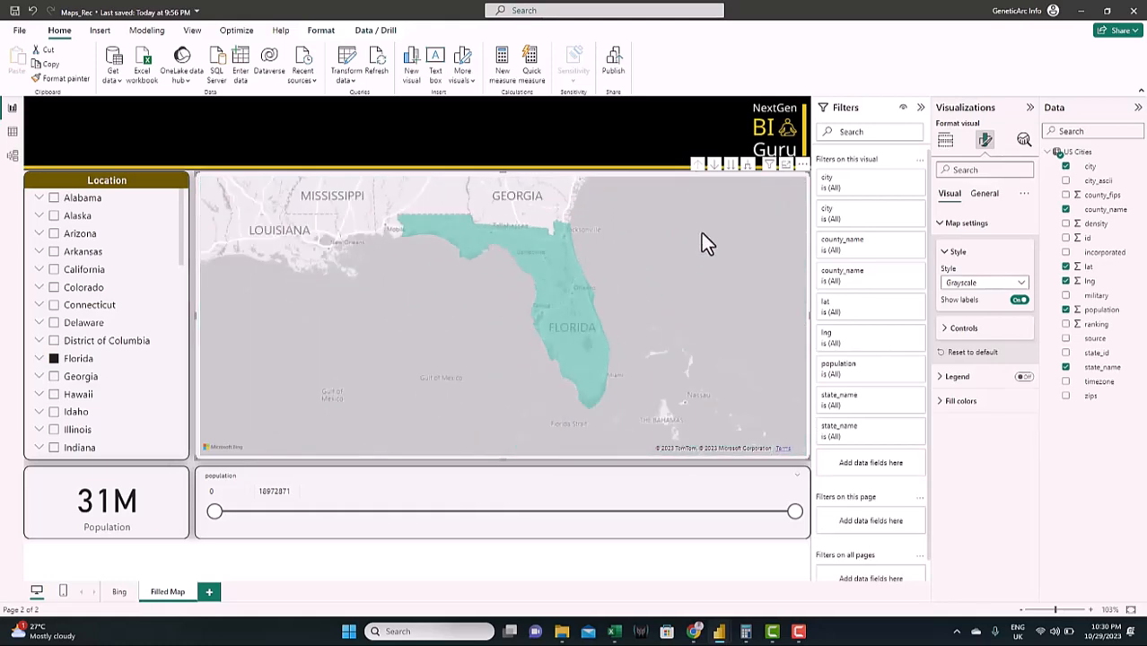
{"action": "left_click", "coordinate": [54, 359]}
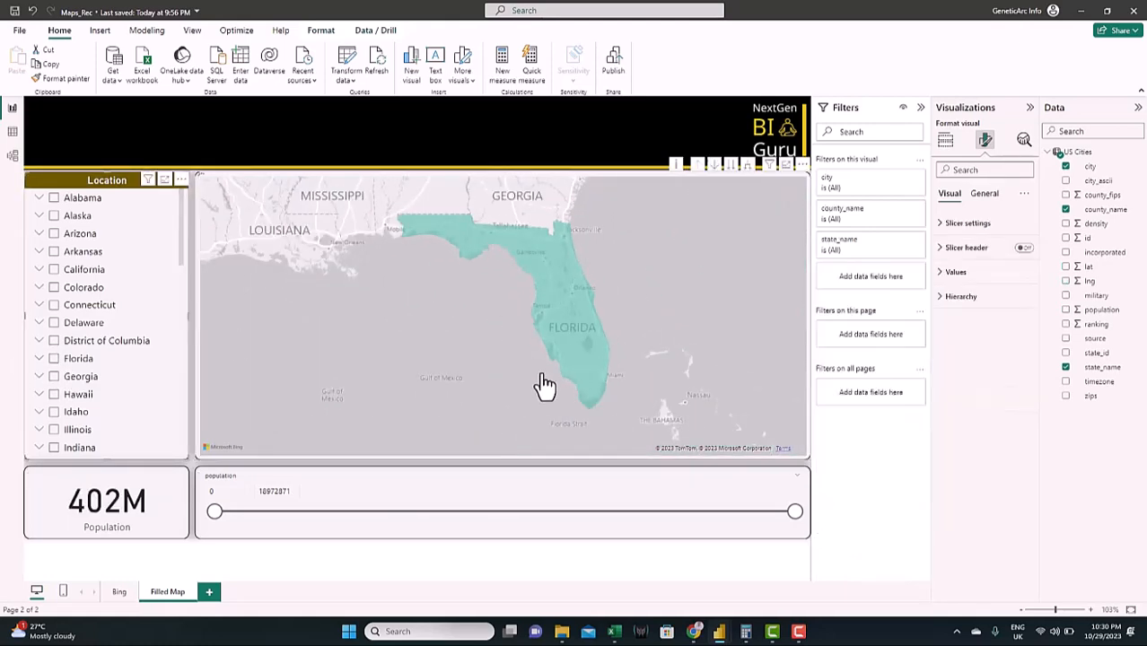
Try showing the filled map's legend and turn it off again.
{"action": "left_click", "coordinate": [546, 386]}
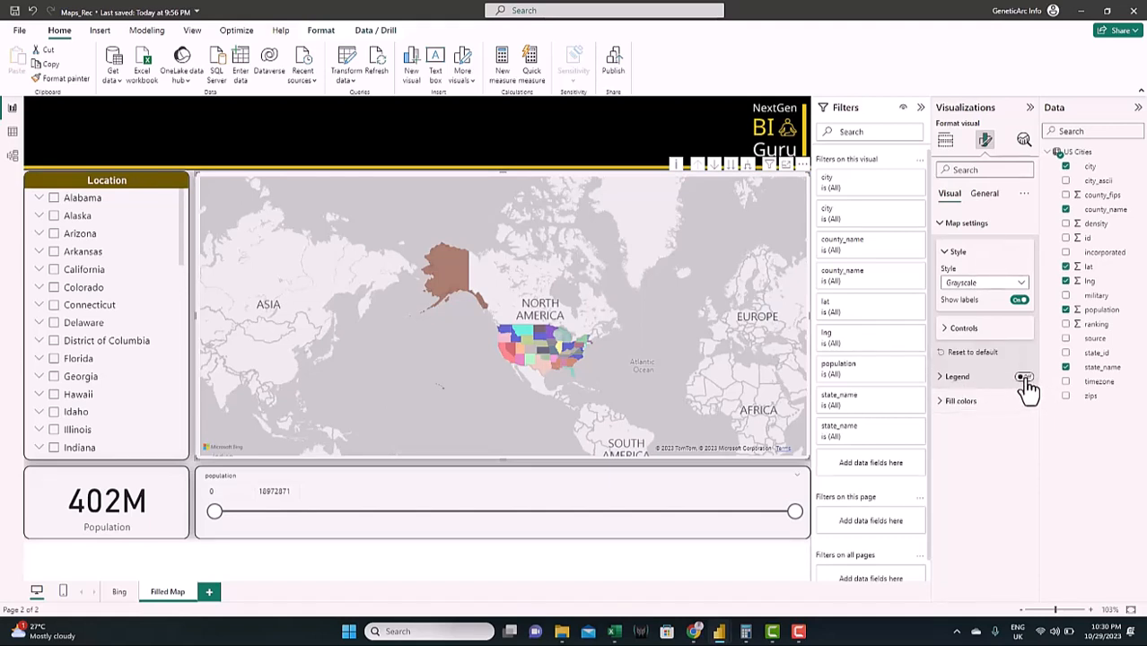
{"action": "left_click", "coordinate": [1024, 378]}
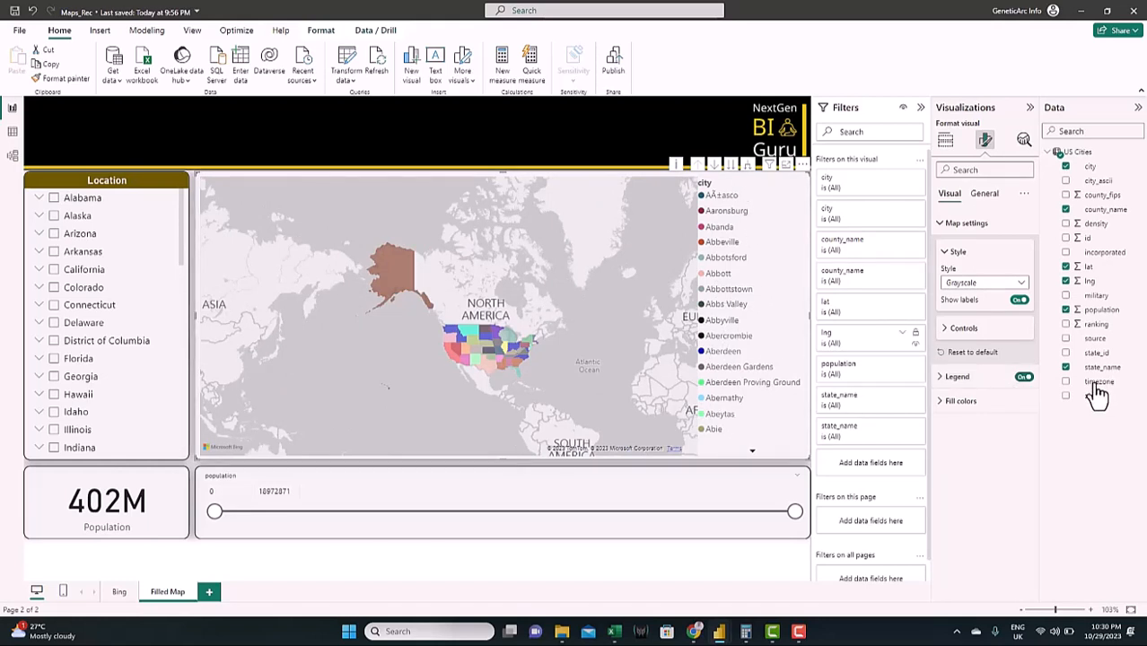
{"action": "left_click", "coordinate": [1024, 377]}
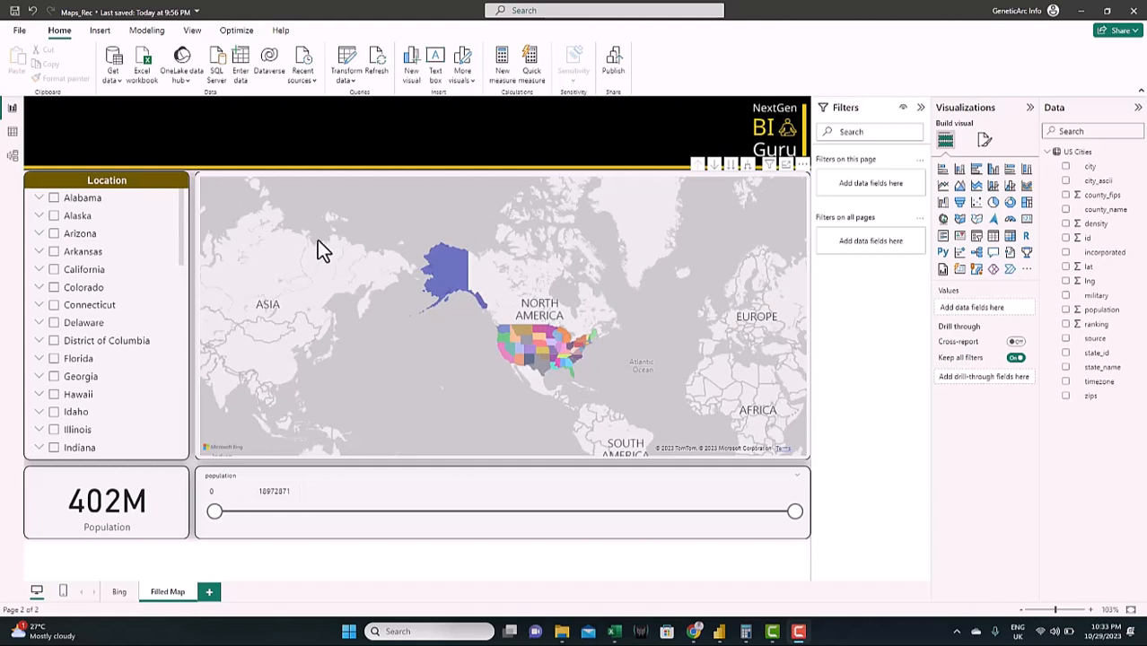
Duplicate the Filled Map page and rename the copy "Shape Map".
{"action": "right_click", "coordinate": [164, 595]}
{"action": "left_click", "coordinate": [199, 537]}
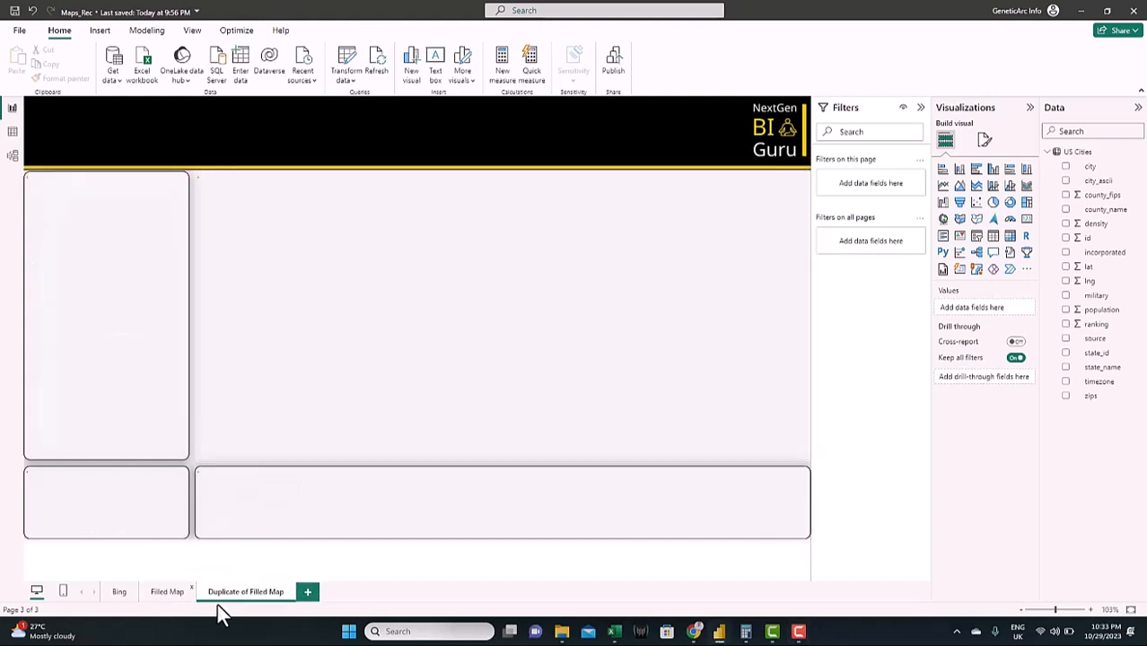
{"action": "double_click", "coordinate": [227, 594]}
{"action": "type", "text": "Shape Map"}
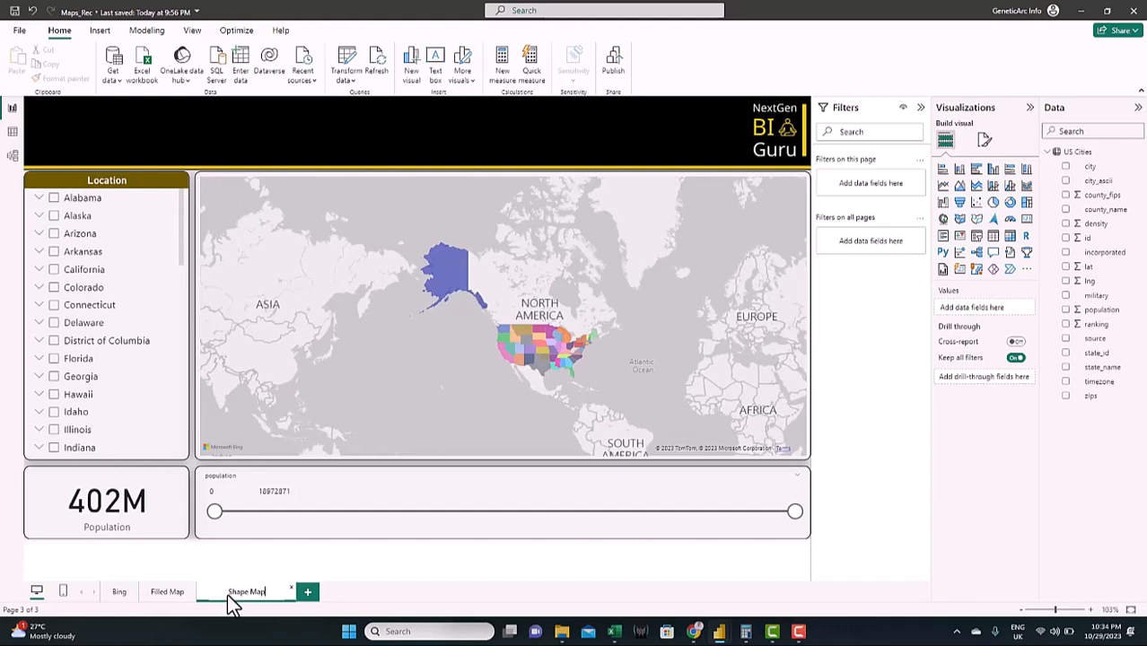
{"action": "key", "text": "Return"}
Convert the new page's map to a shape map and remove lng, city, county_name and state_name from its tooltips.
{"action": "left_click", "coordinate": [407, 372]}
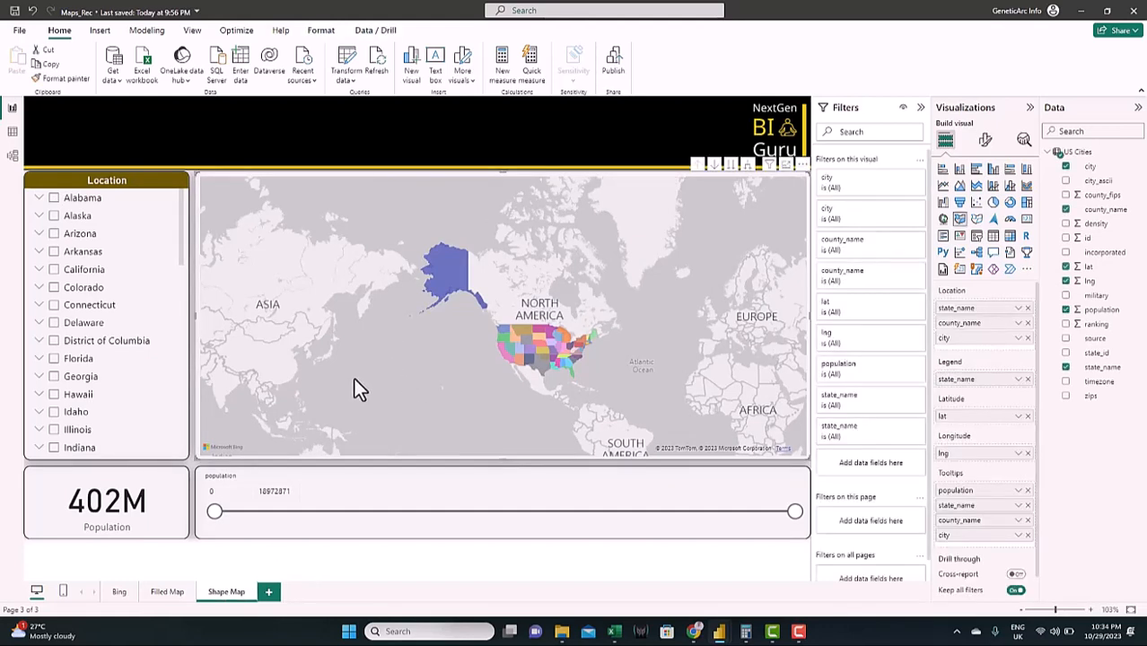
{"action": "left_click", "coordinate": [976, 220]}
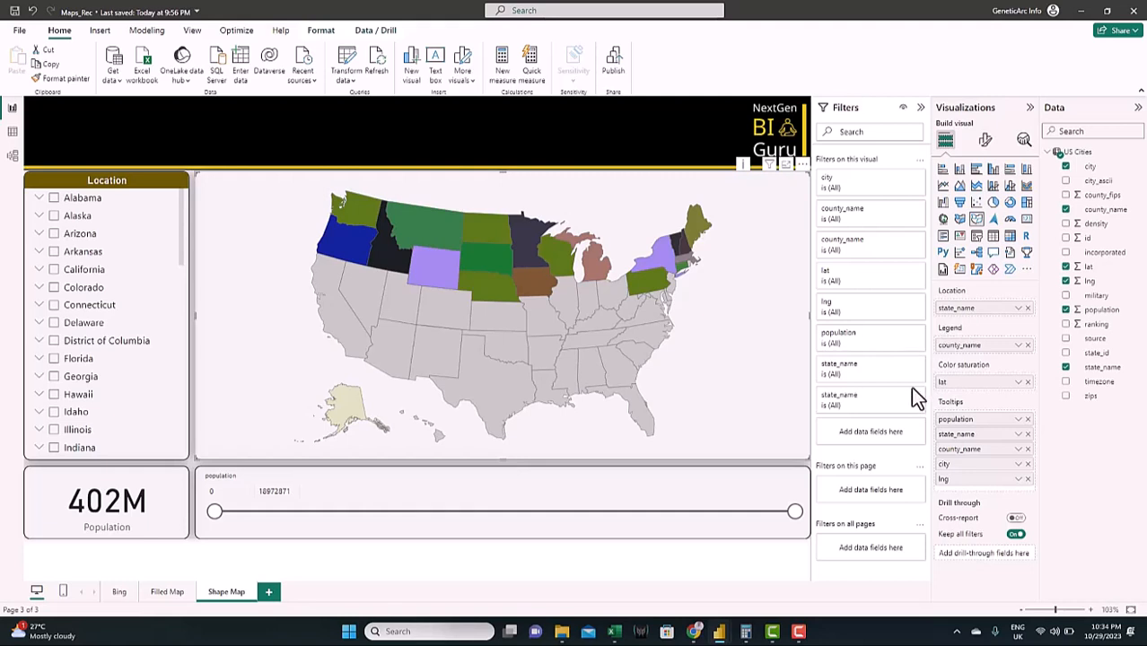
{"action": "left_click", "coordinate": [1028, 478]}
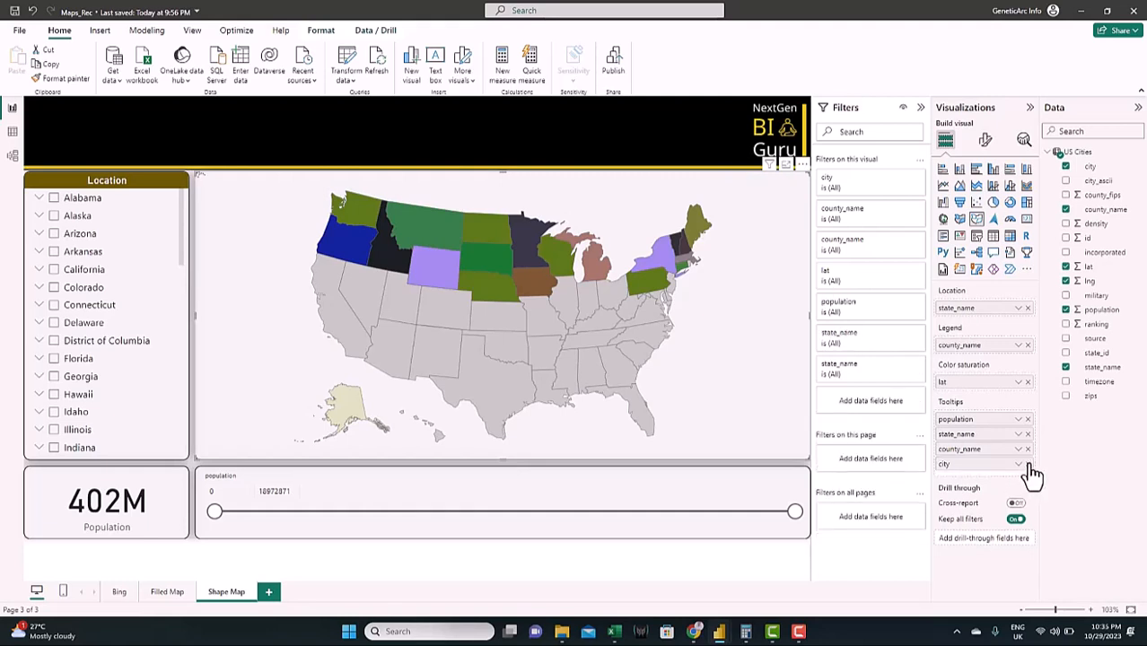
{"action": "left_click", "coordinate": [1028, 464]}
{"action": "left_click", "coordinate": [1027, 448]}
{"action": "left_click", "coordinate": [1028, 433]}
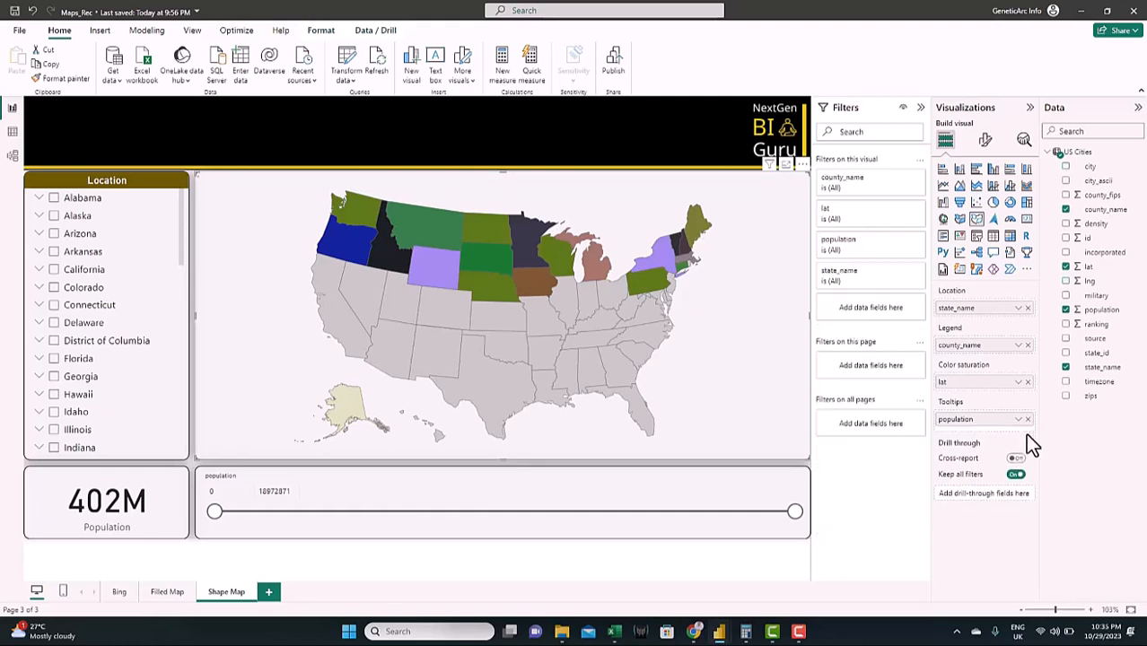
Remove county_name from the shape map's legend and replace lat with population as the color saturation field.
{"action": "left_click", "coordinate": [1027, 383]}
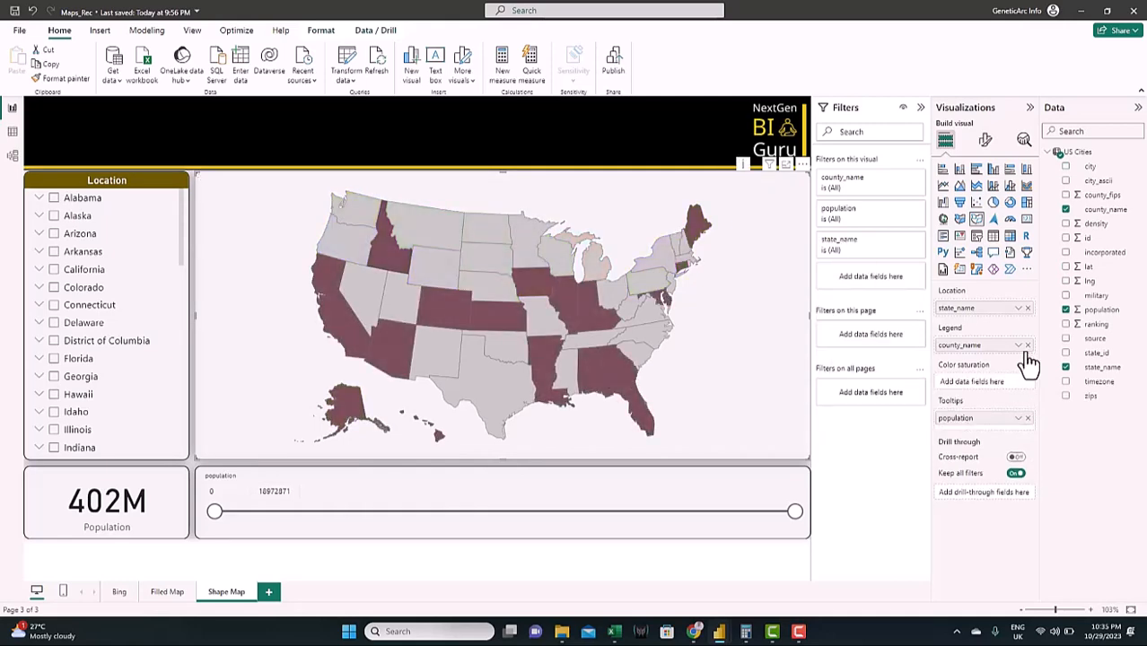
{"action": "left_click", "coordinate": [1028, 345]}
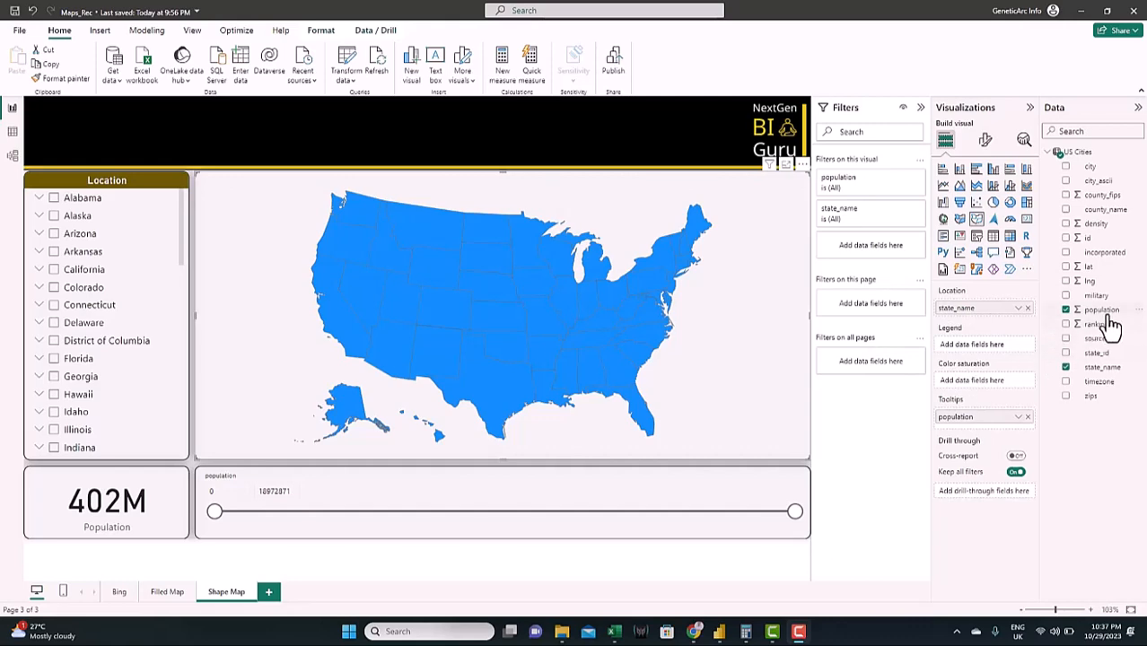
{"action": "left_click_drag", "start_coordinate": [1098, 324], "coordinate": [1001, 380]}
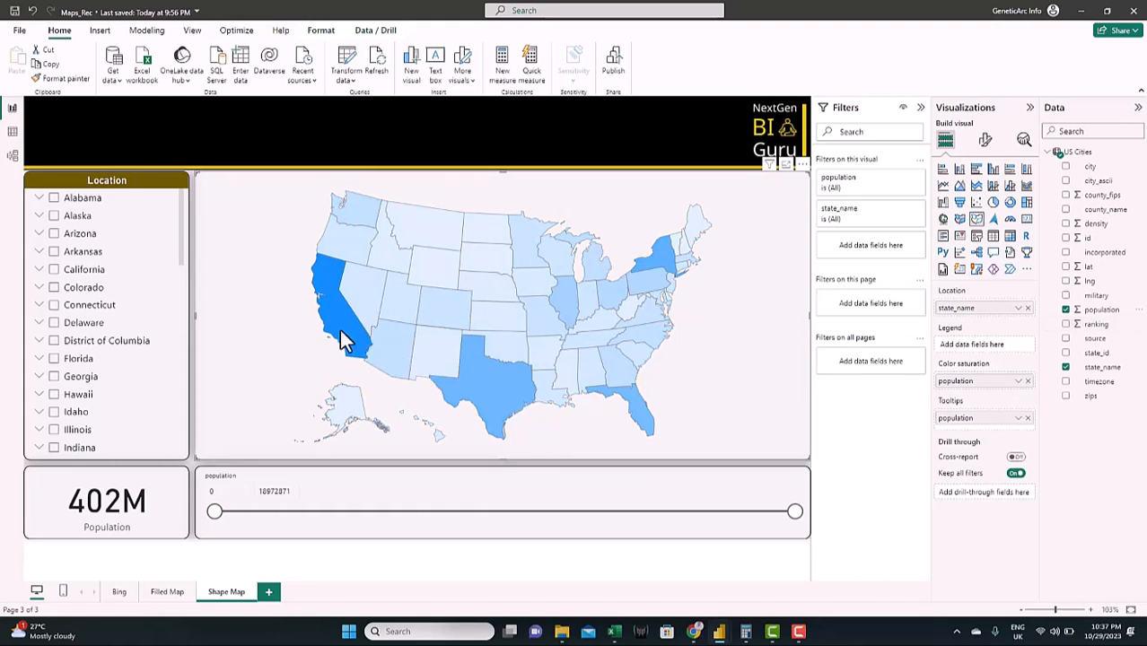
Examine the states' population tooltips, the shape map's location field and the map types it offers.
{"action": "mouse_move", "coordinate": [346, 339]}
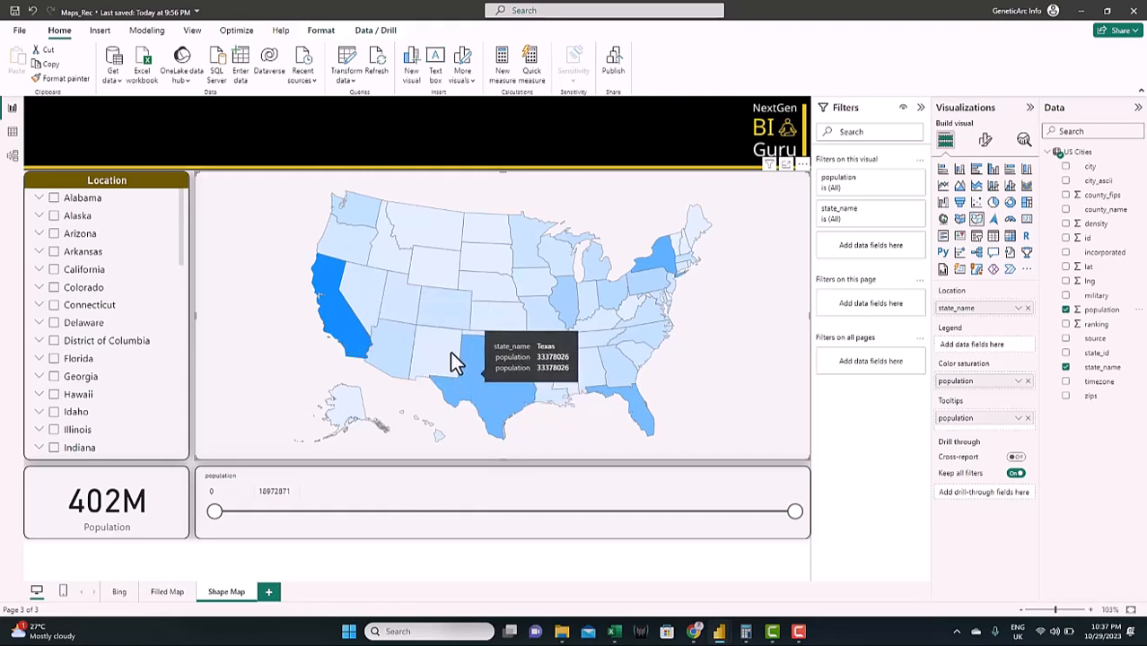
{"action": "mouse_move", "coordinate": [431, 345]}
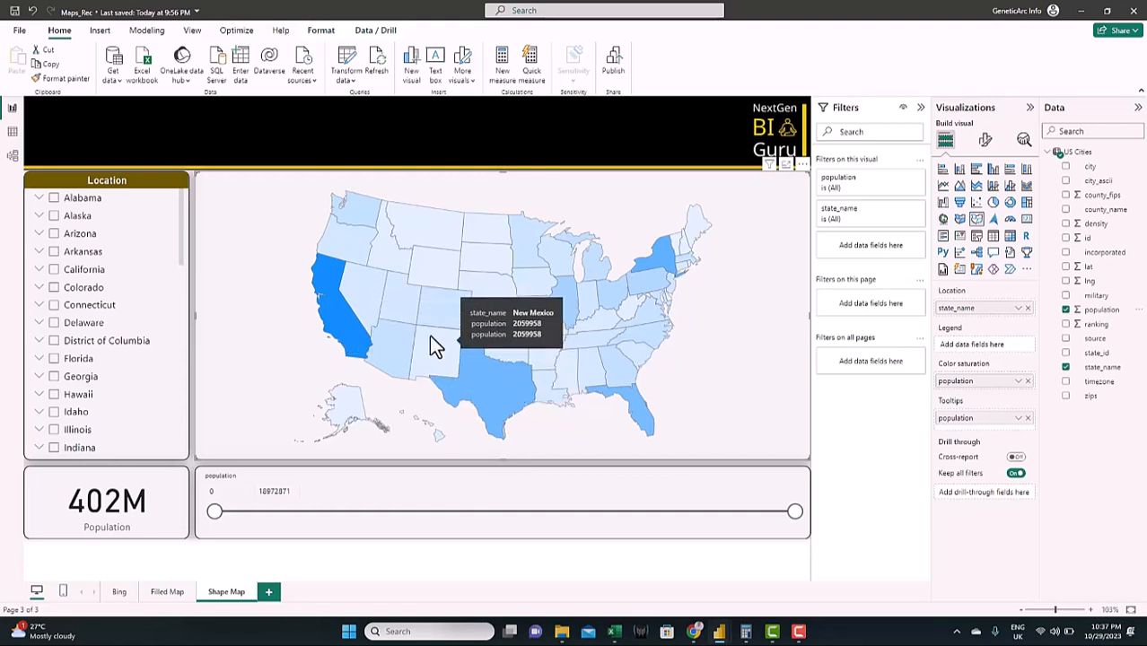
{"action": "left_click", "coordinate": [286, 327]}
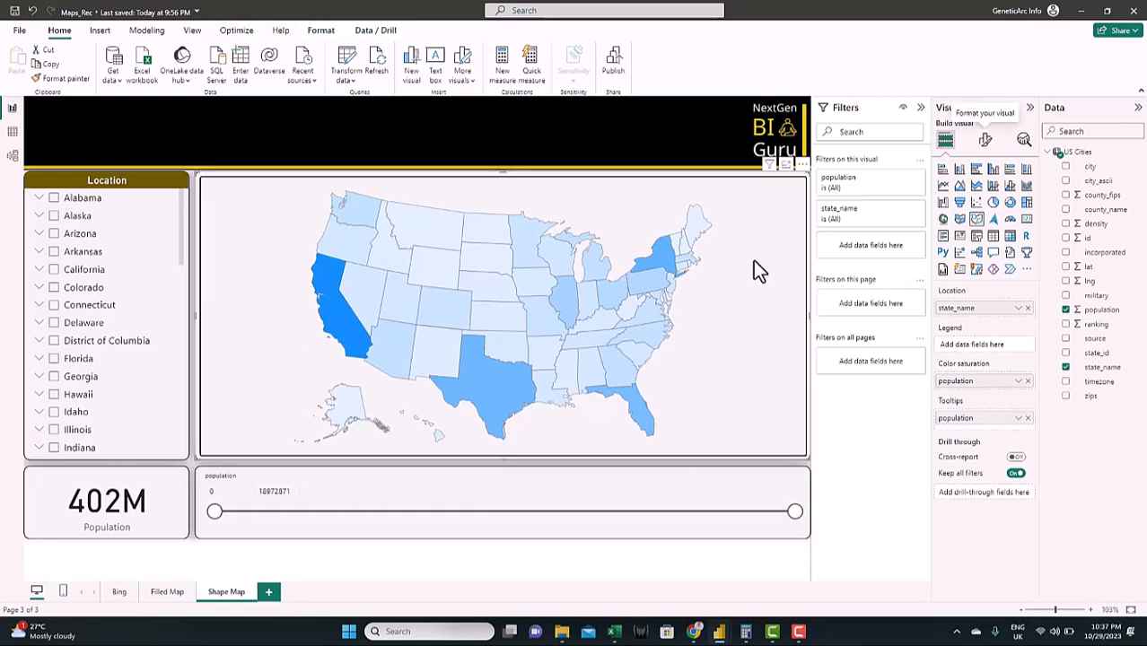
{"action": "left_click", "coordinate": [986, 140]}
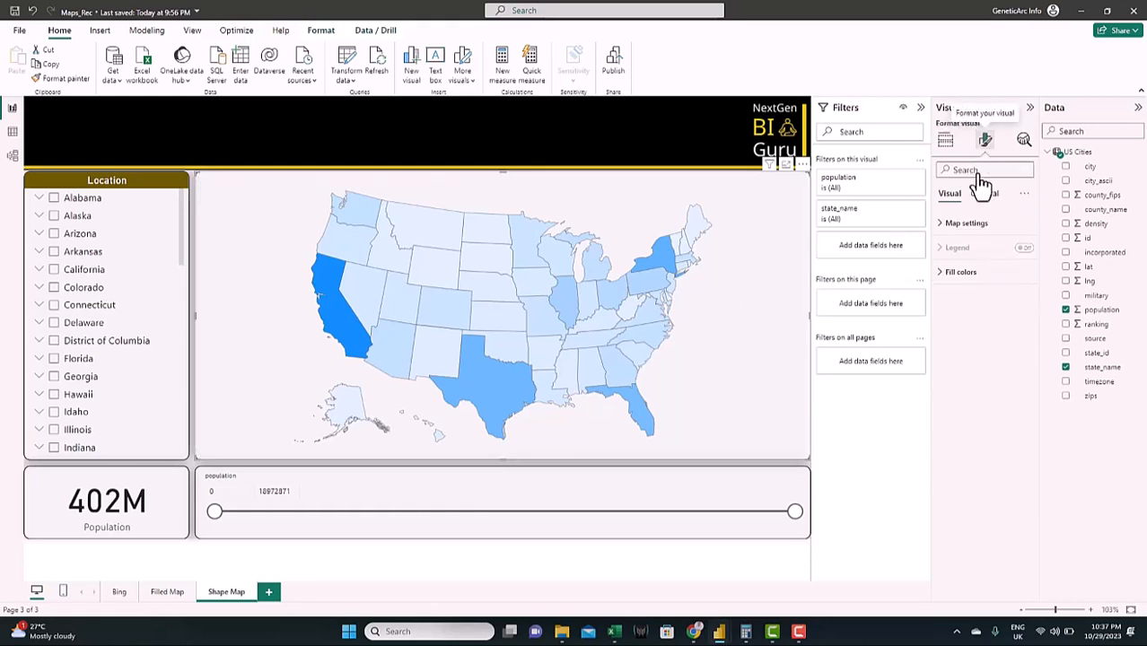
{"action": "left_click", "coordinate": [974, 232]}
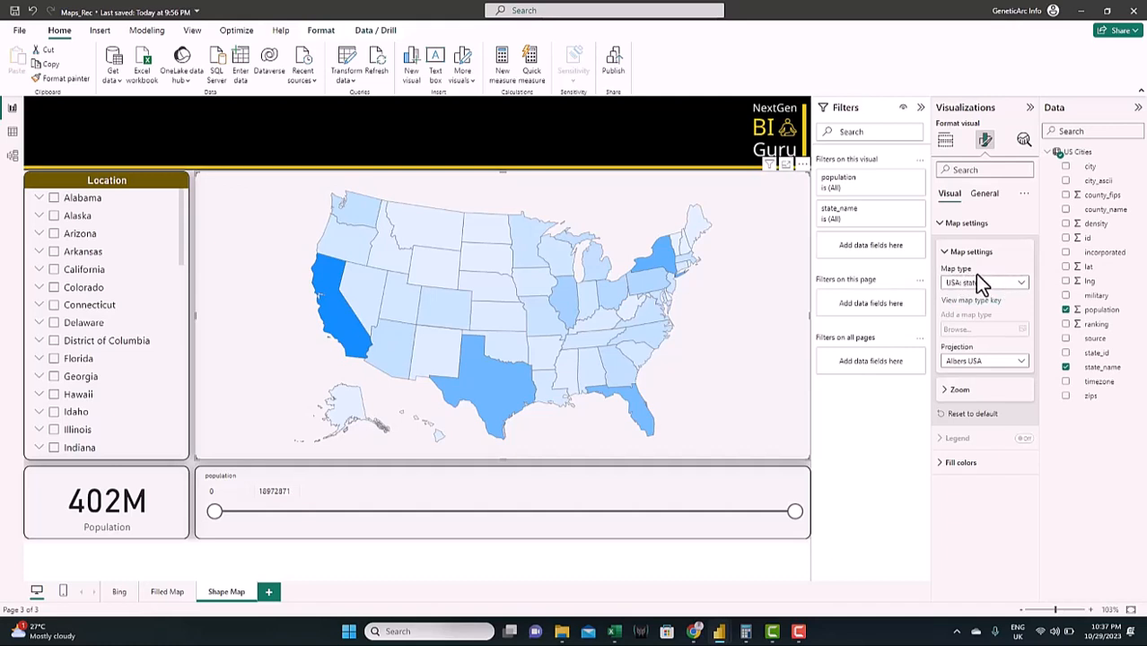
{"action": "left_click", "coordinate": [1014, 284]}
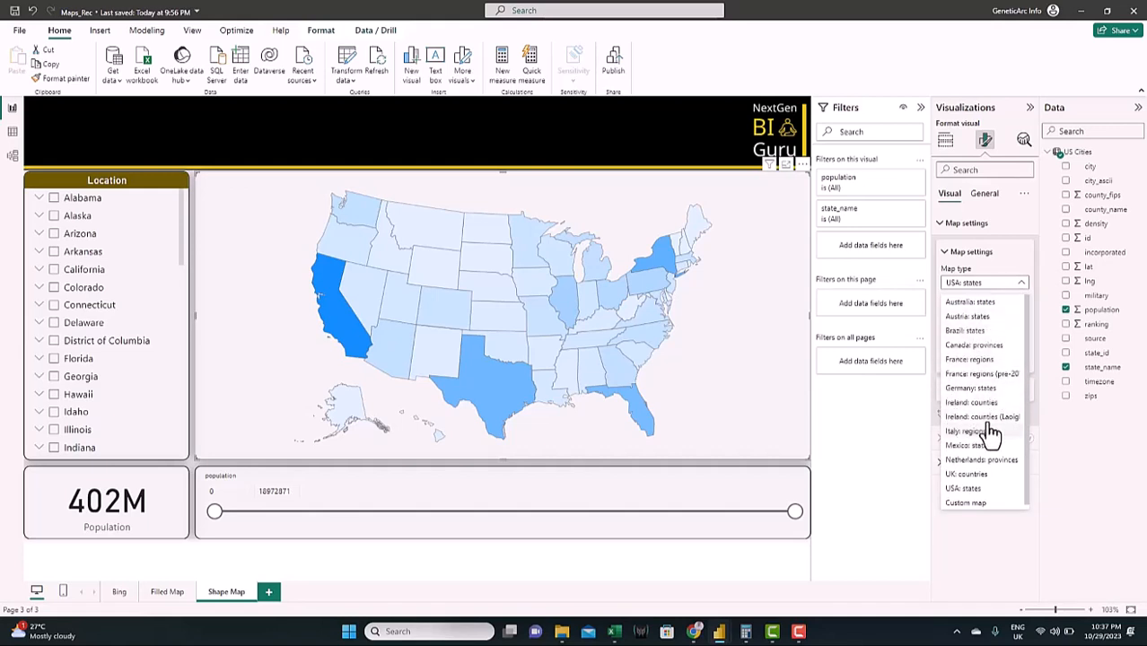
{"action": "left_click", "coordinate": [945, 139]}
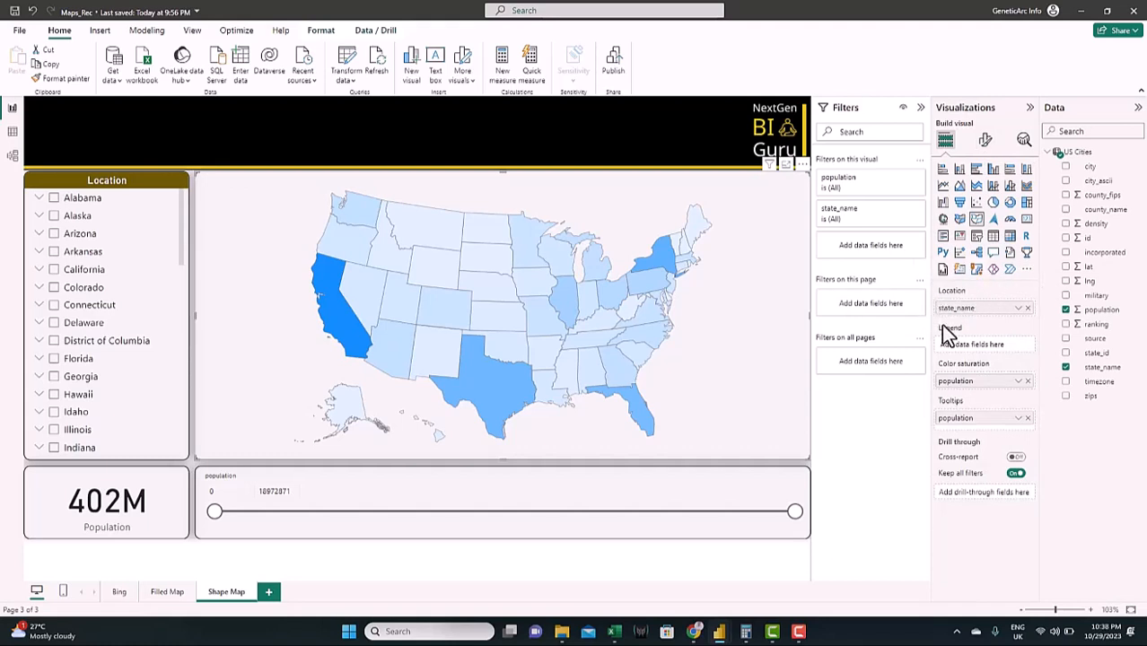
{"action": "left_click_drag", "start_coordinate": [981, 307], "coordinate": [726, 381]}
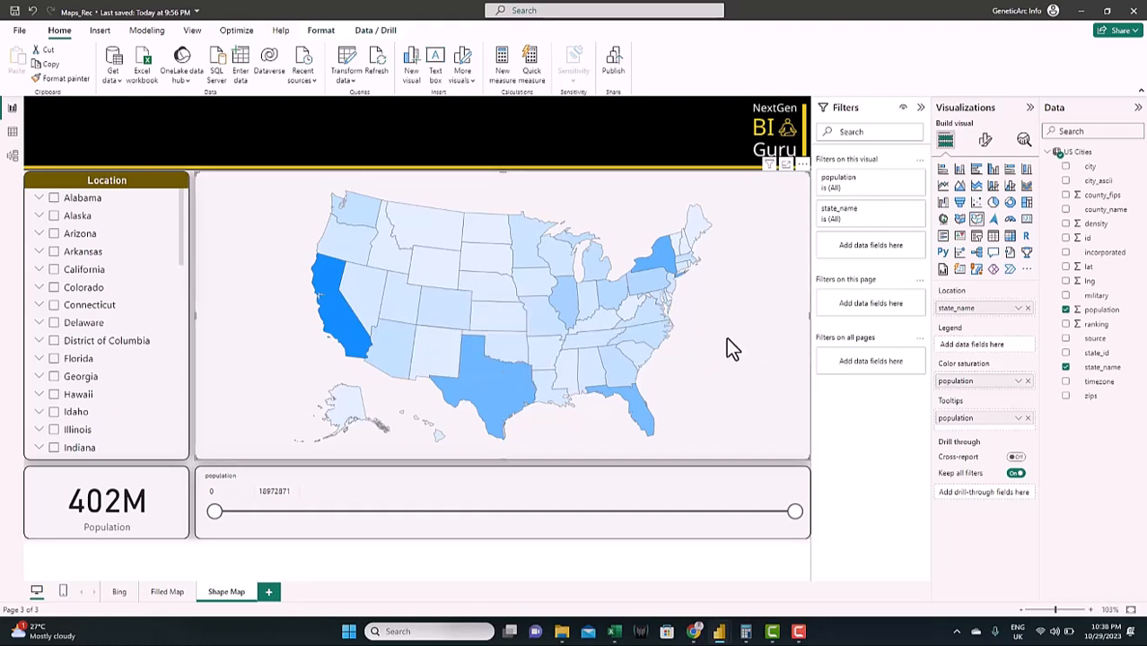
{"action": "left_click", "coordinate": [984, 140]}
{"action": "left_click", "coordinate": [971, 225]}
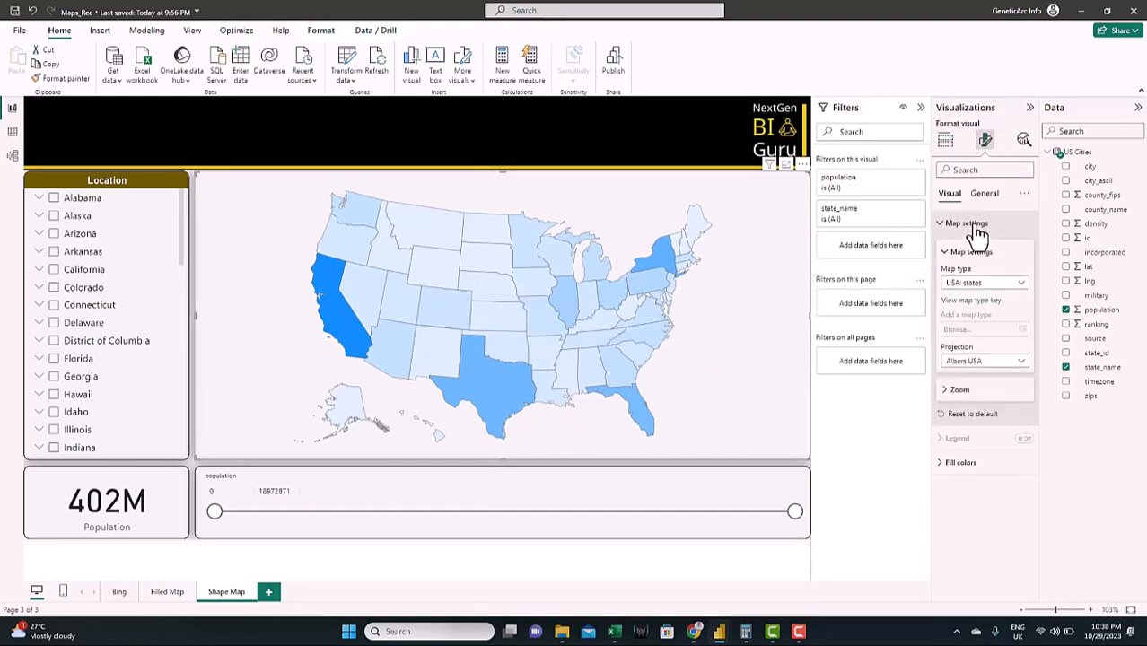
{"action": "left_click", "coordinate": [1019, 285]}
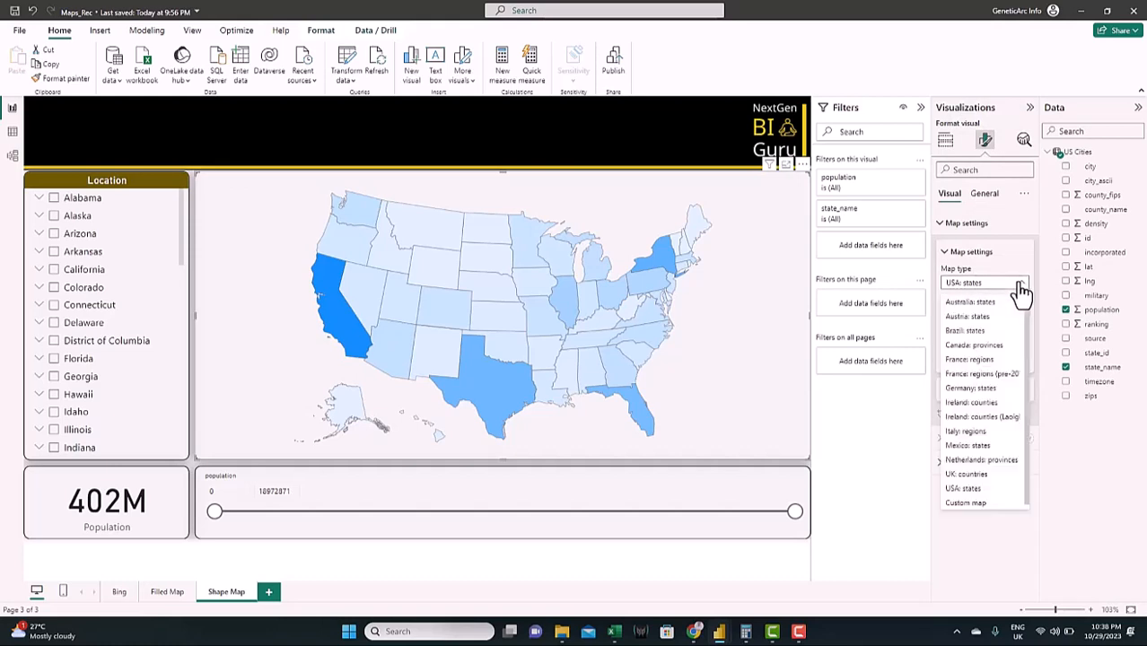
{"action": "scroll", "coordinate": [969, 377], "scroll_direction": "down", "scroll_amount": 1}
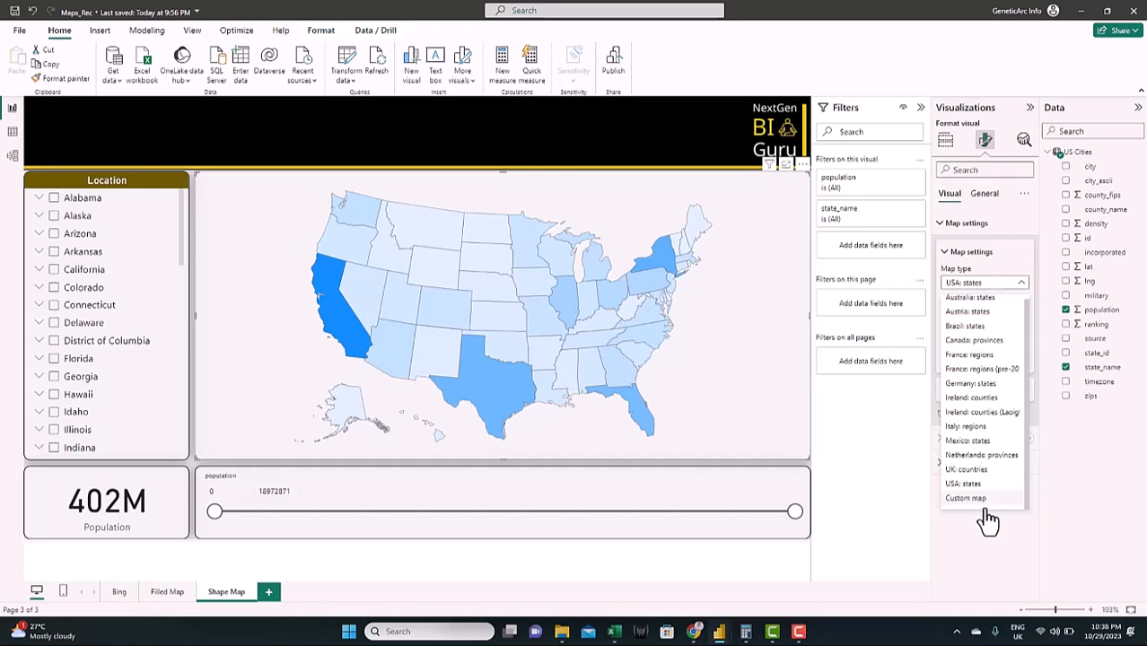
{"action": "key", "text": "Escape"}
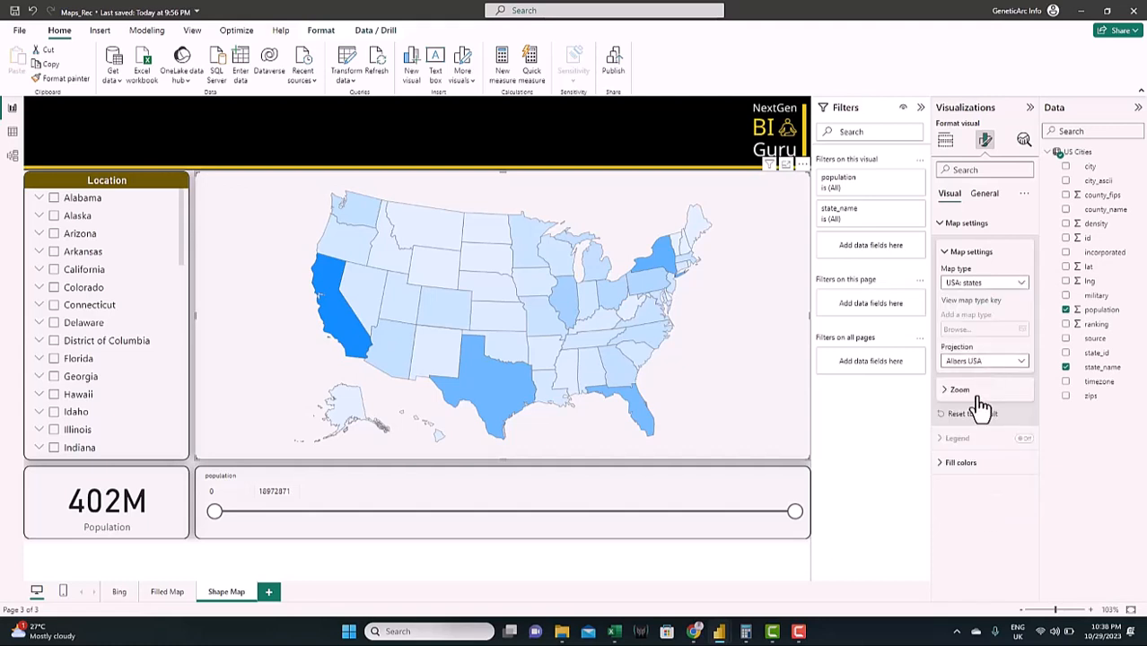
Turn on Auto zoom, Zoom on selection and Manual zoom for the shape map, testing the zoom with California in the Location slicer.
{"action": "left_click", "coordinate": [969, 395]}
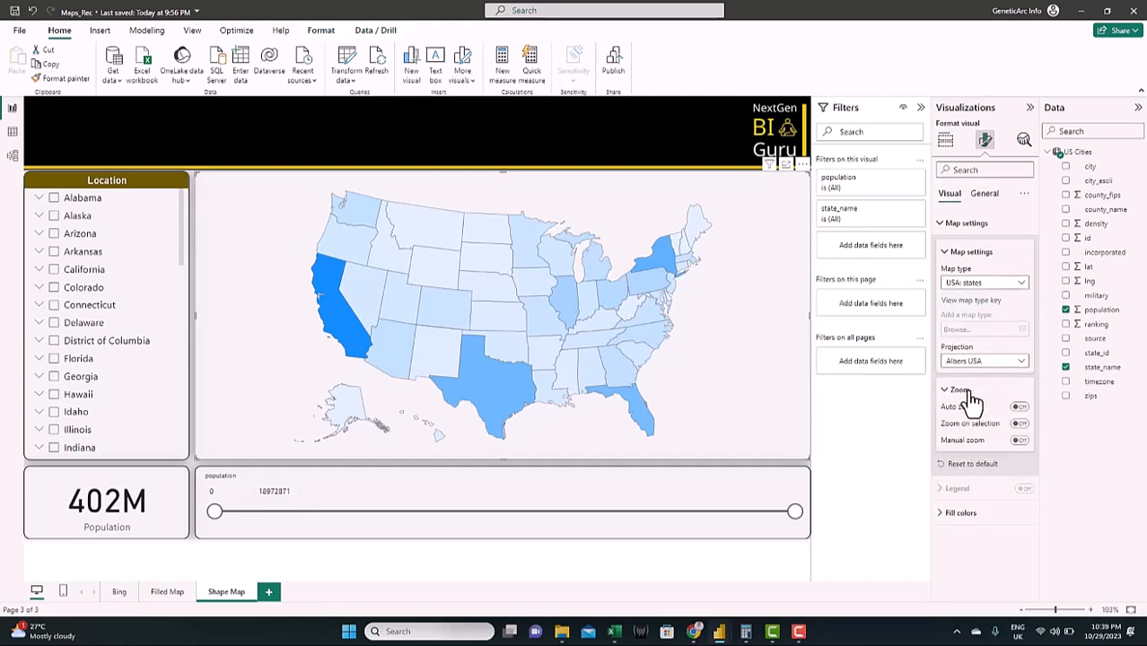
{"action": "left_click", "coordinate": [1019, 408]}
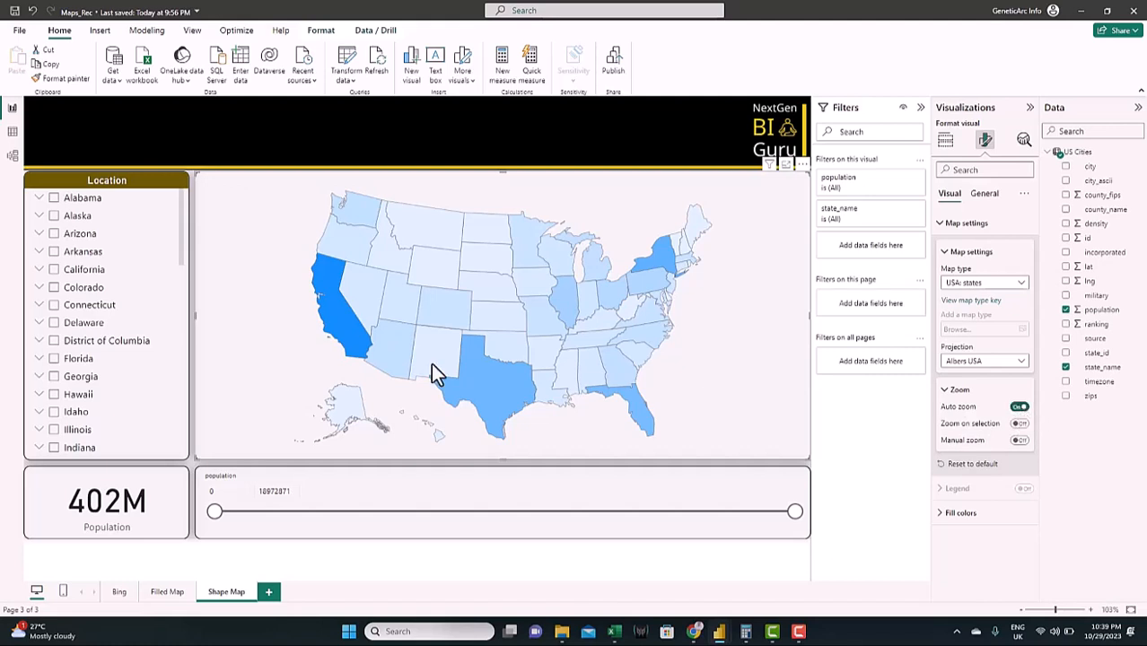
{"action": "left_click", "coordinate": [54, 272]}
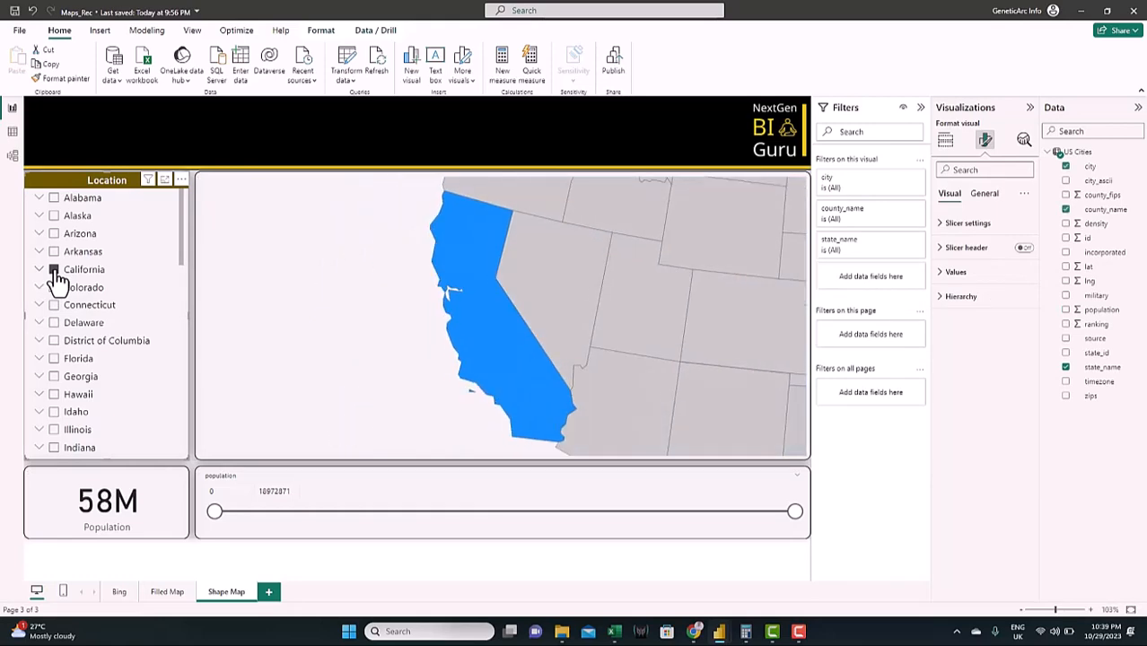
{"action": "left_click", "coordinate": [53, 271]}
{"action": "left_click", "coordinate": [983, 193]}
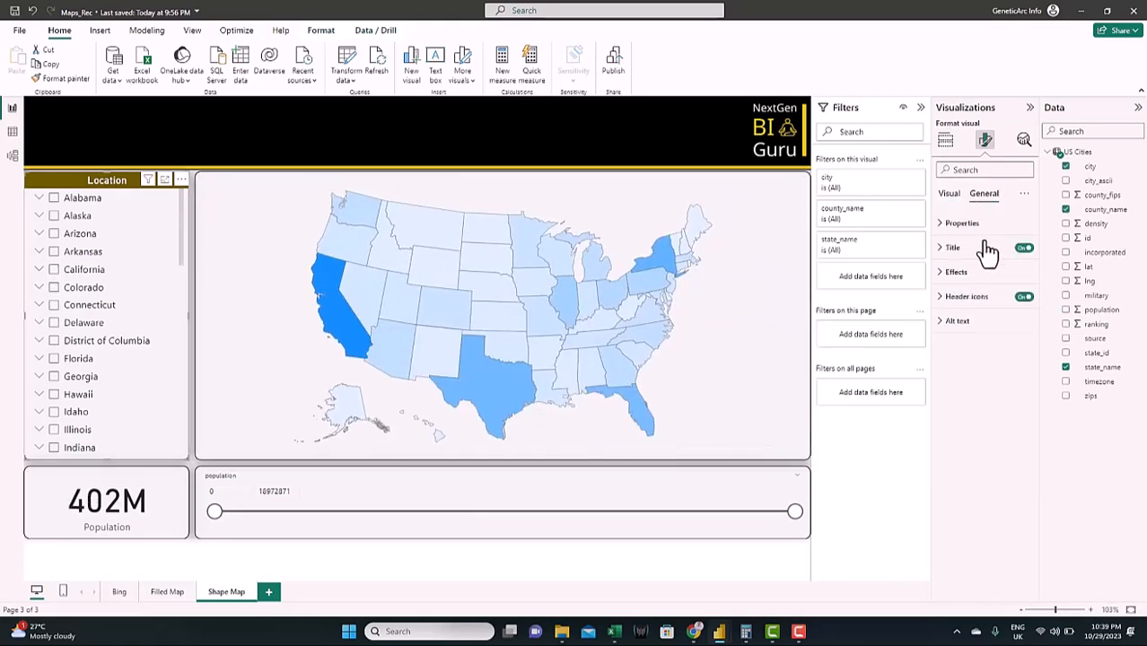
{"action": "left_click", "coordinate": [800, 378]}
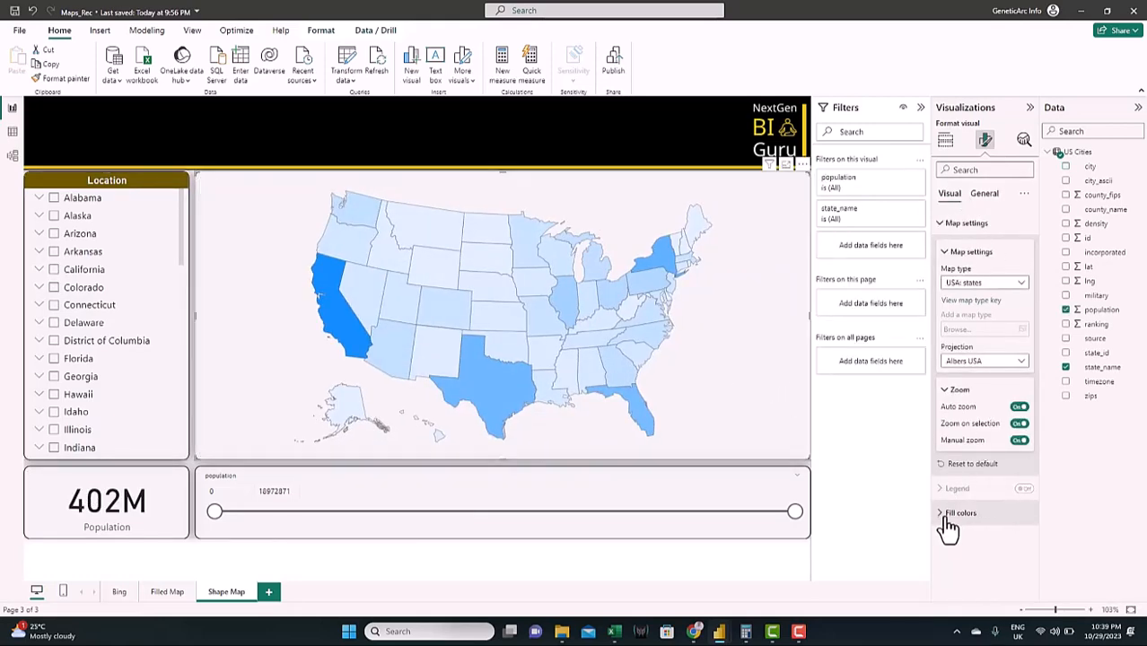
Turn on the gradient for the shape map's fill colors and set its minimum color to green #95CE33.
{"action": "left_click", "coordinate": [950, 523]}
{"action": "scroll", "coordinate": [966, 449], "scroll_direction": "down", "scroll_amount": 3}
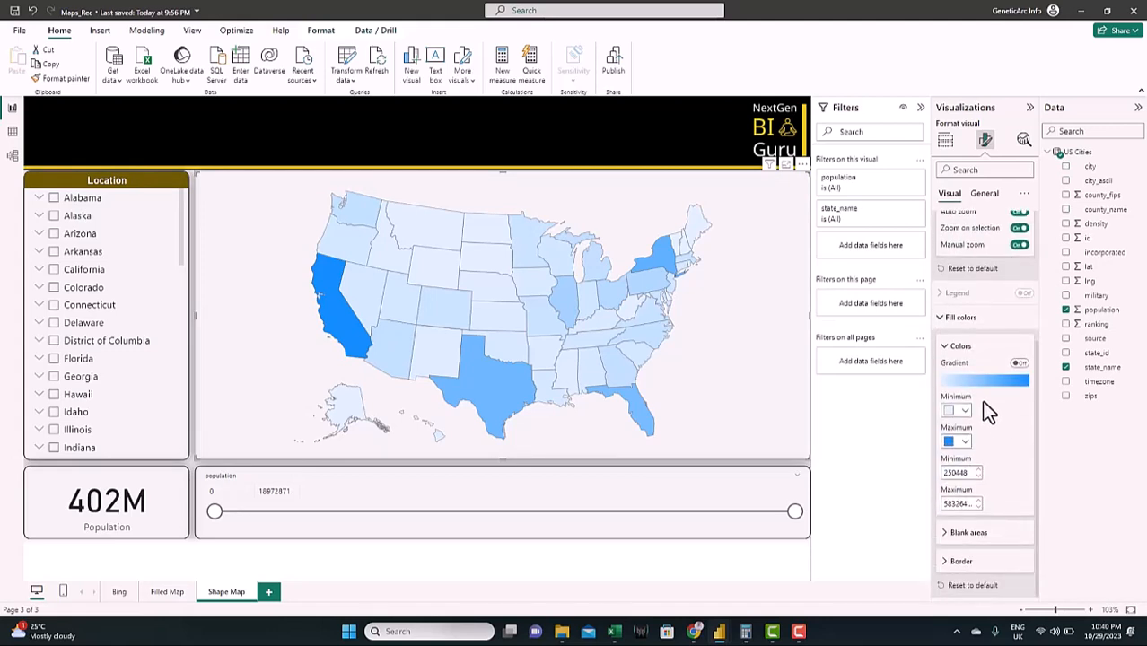
{"action": "left_click", "coordinate": [1021, 364]}
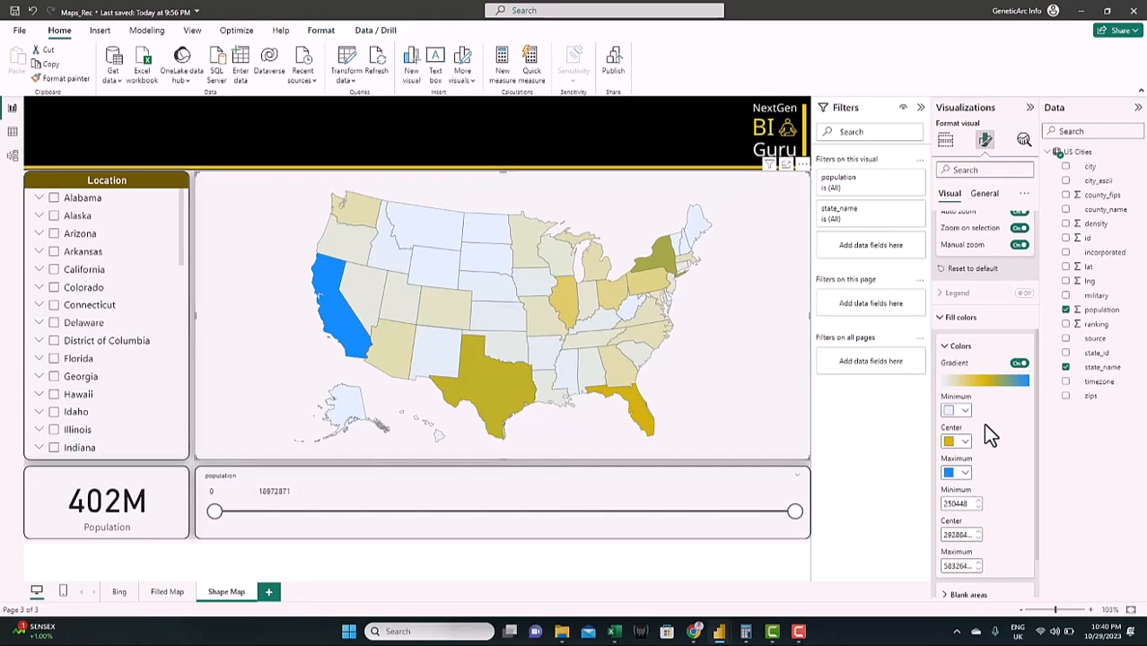
{"action": "left_click", "coordinate": [964, 411]}
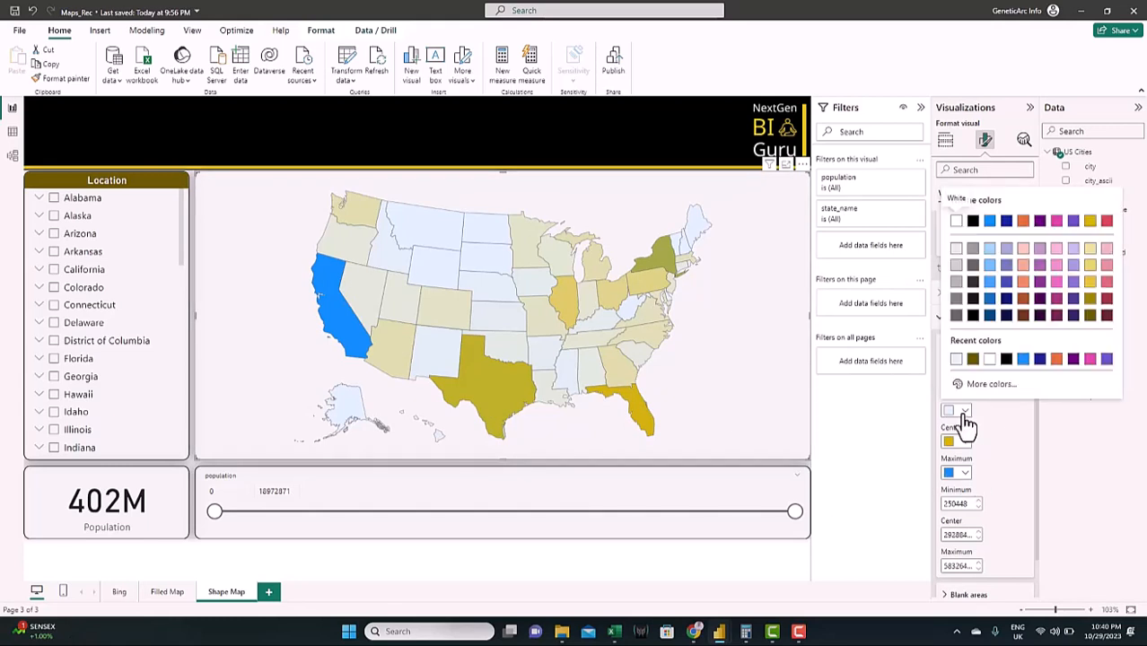
{"action": "left_click", "coordinate": [1007, 384]}
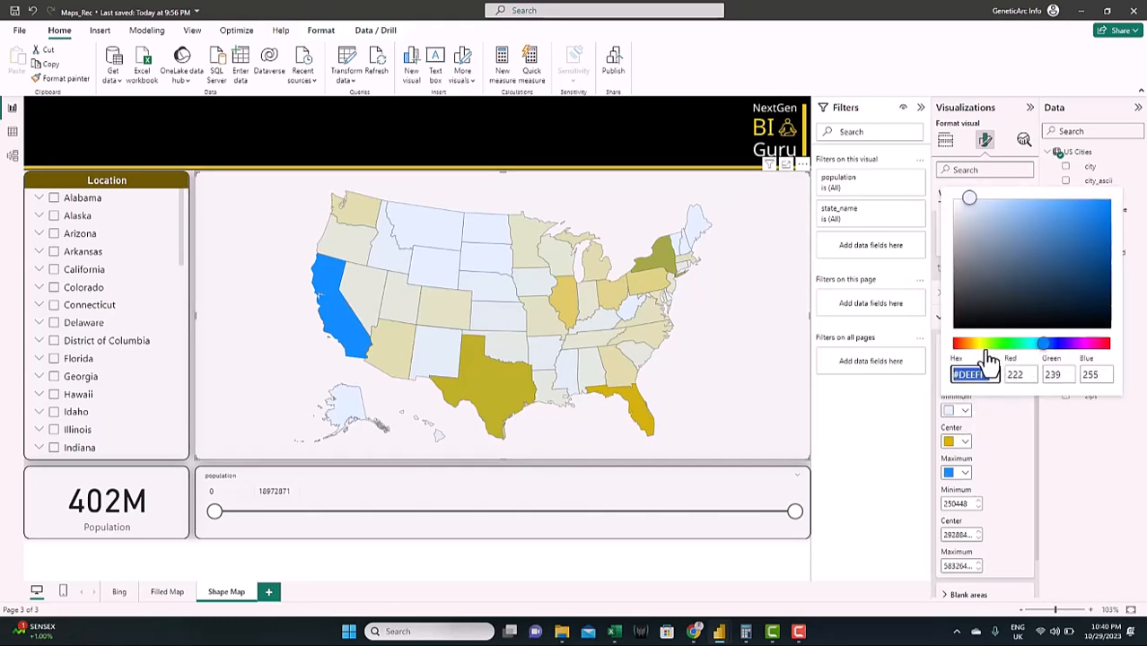
{"action": "left_click", "coordinate": [988, 344]}
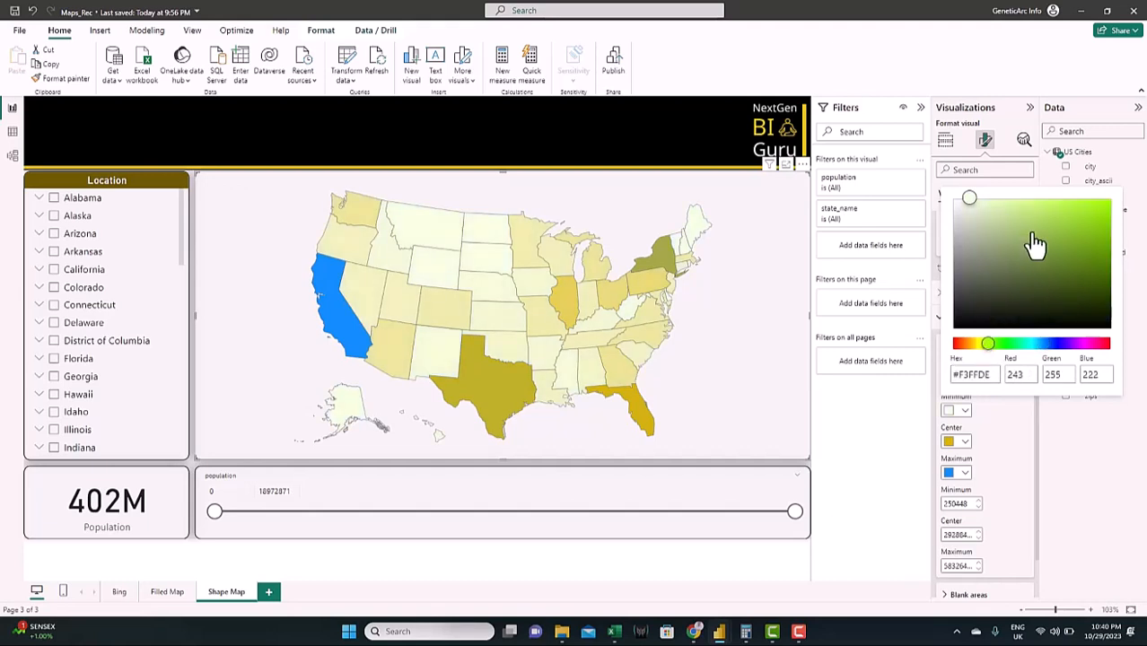
{"action": "left_click", "coordinate": [1067, 222]}
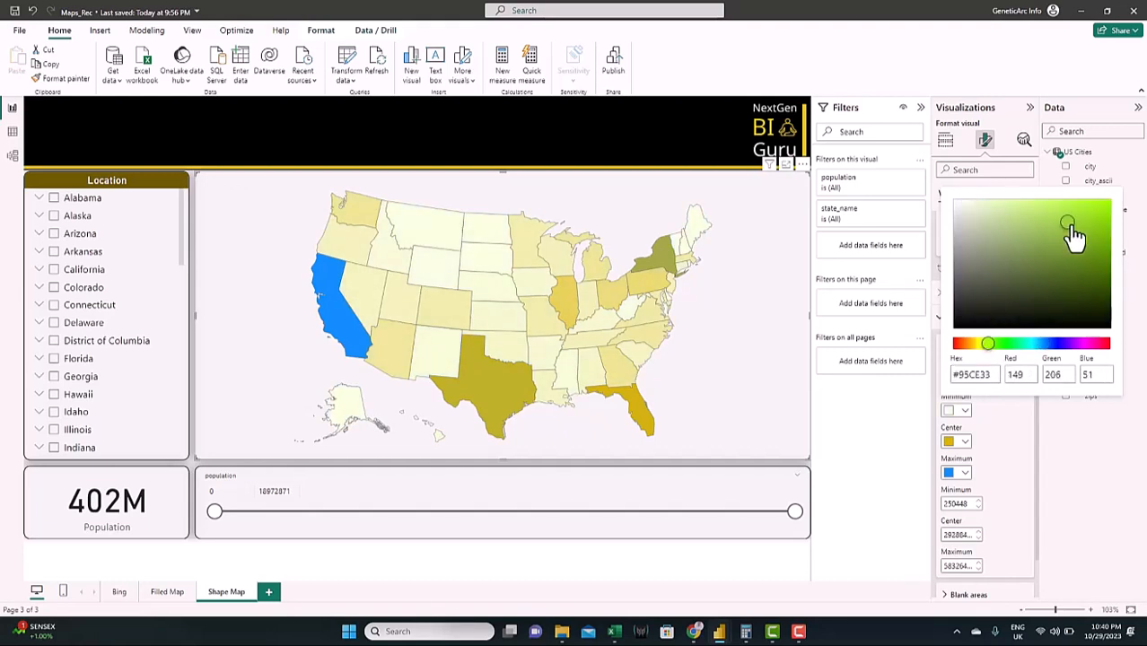
{"action": "left_click", "coordinate": [1004, 436]}
Set the gradient's center color to orange #E66C37 and its maximum color to dark red-orange #C34112.
{"action": "left_click", "coordinate": [963, 440]}
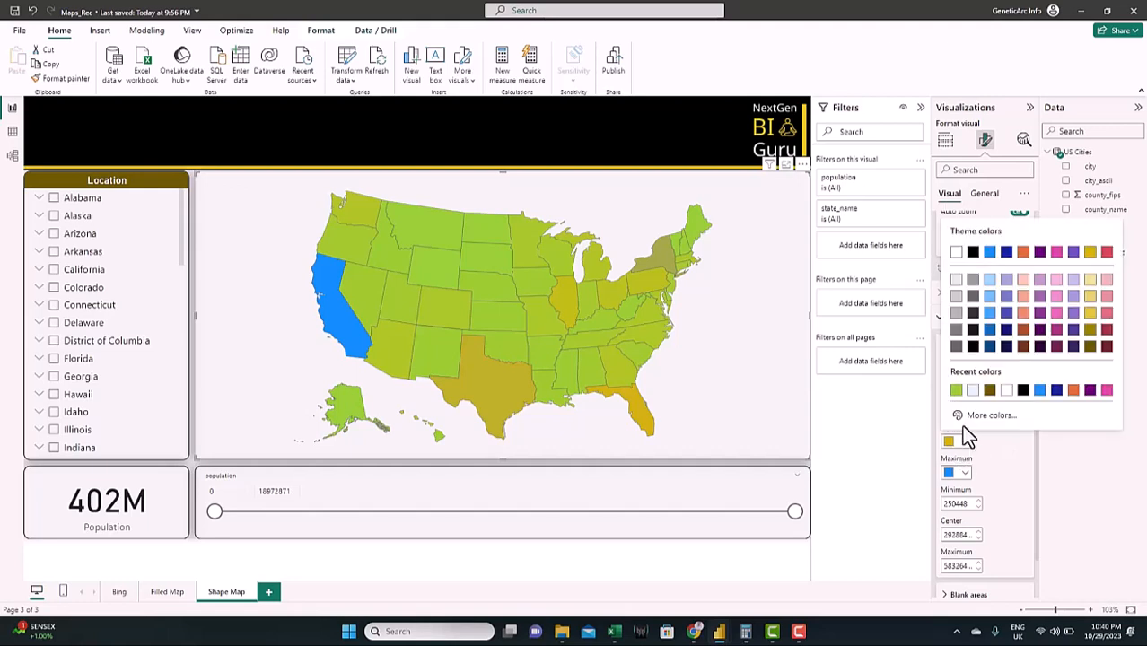
{"action": "left_click", "coordinate": [1074, 390]}
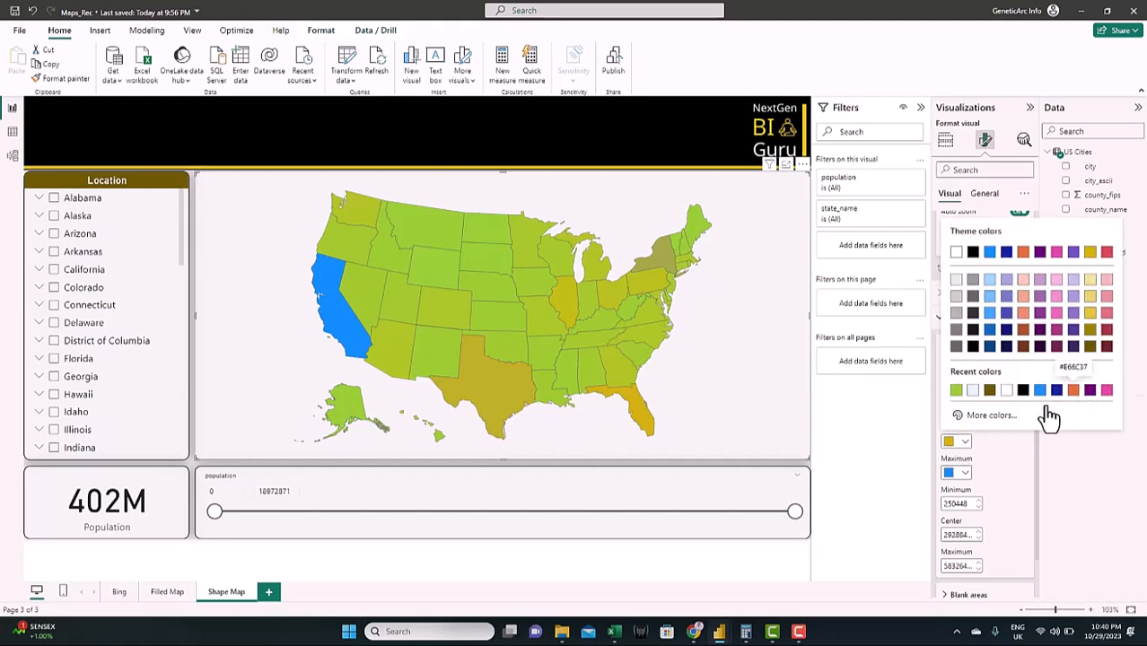
{"action": "left_click", "coordinate": [958, 478]}
{"action": "left_click", "coordinate": [1007, 449]}
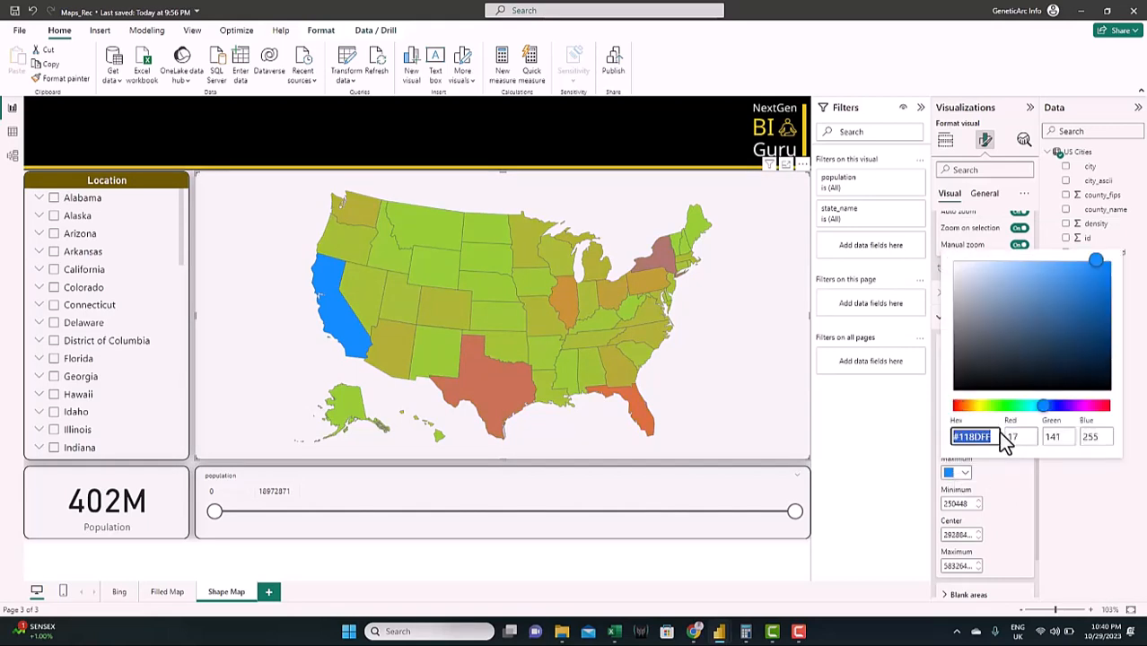
{"action": "left_click", "coordinate": [959, 406]}
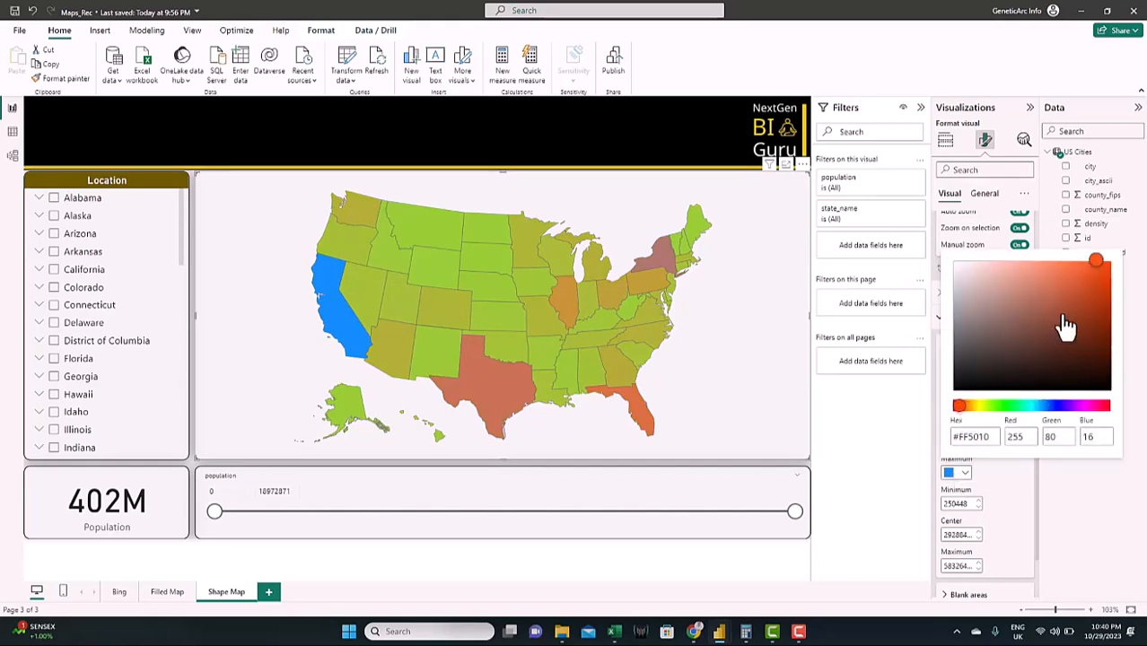
{"action": "left_click_drag", "start_coordinate": [1096, 261], "coordinate": [1094, 294]}
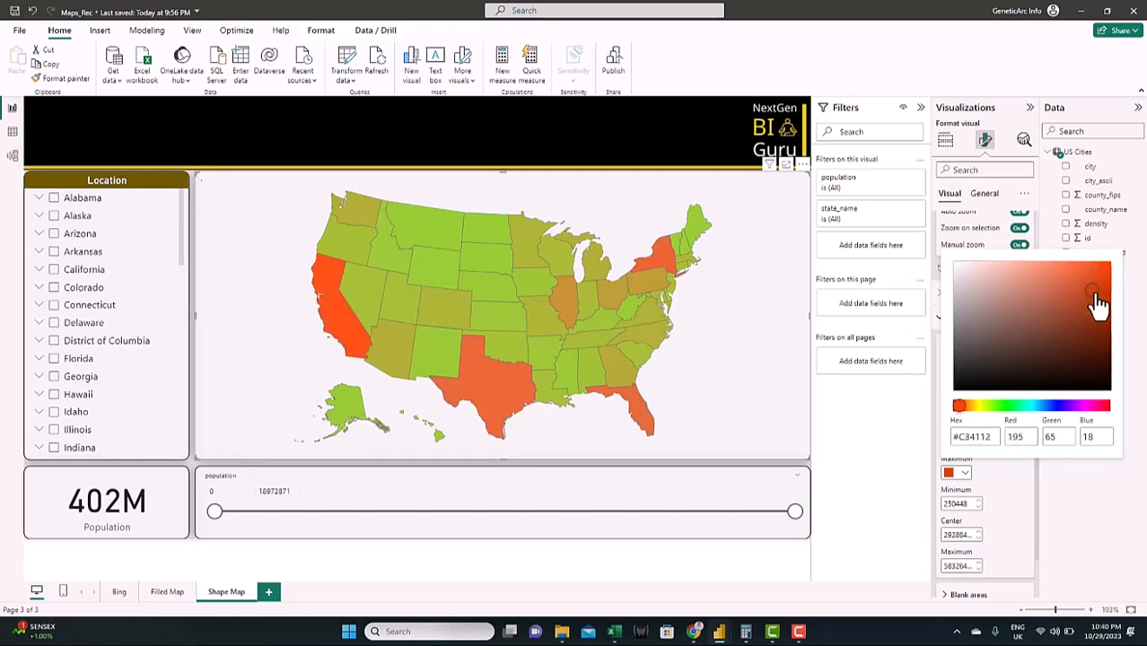
{"action": "left_click", "coordinate": [1028, 472]}
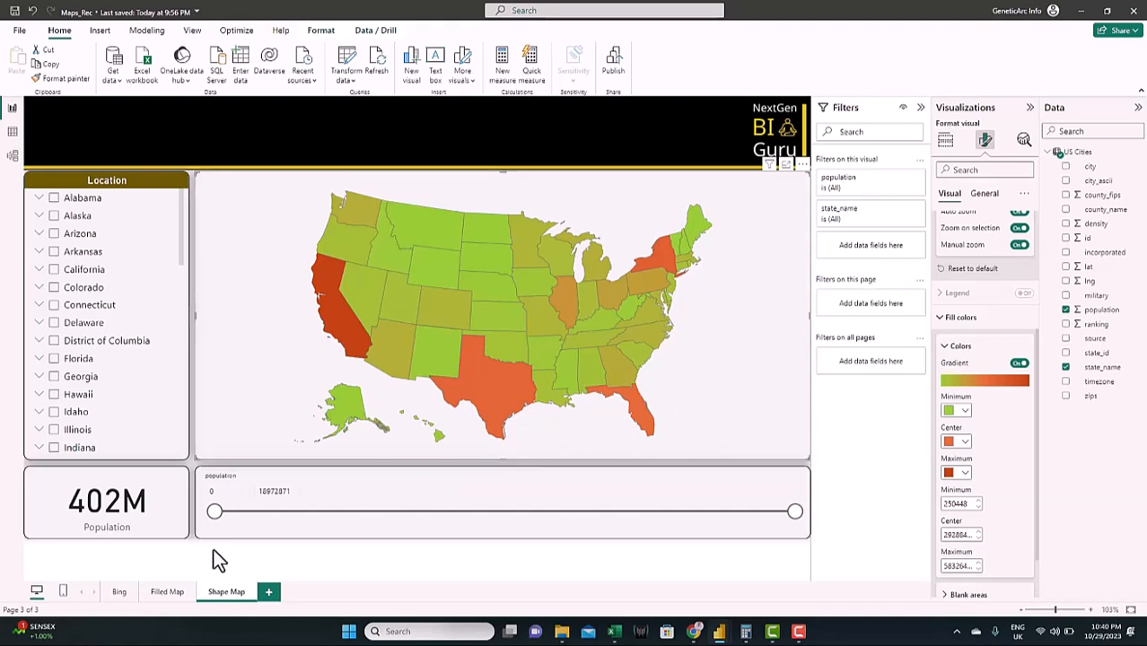
Test the population slicer on the shape map with a range of 6520597 to 14658344, and with the minimum lowered to 1698479.
{"action": "left_click", "coordinate": [417, 515]}
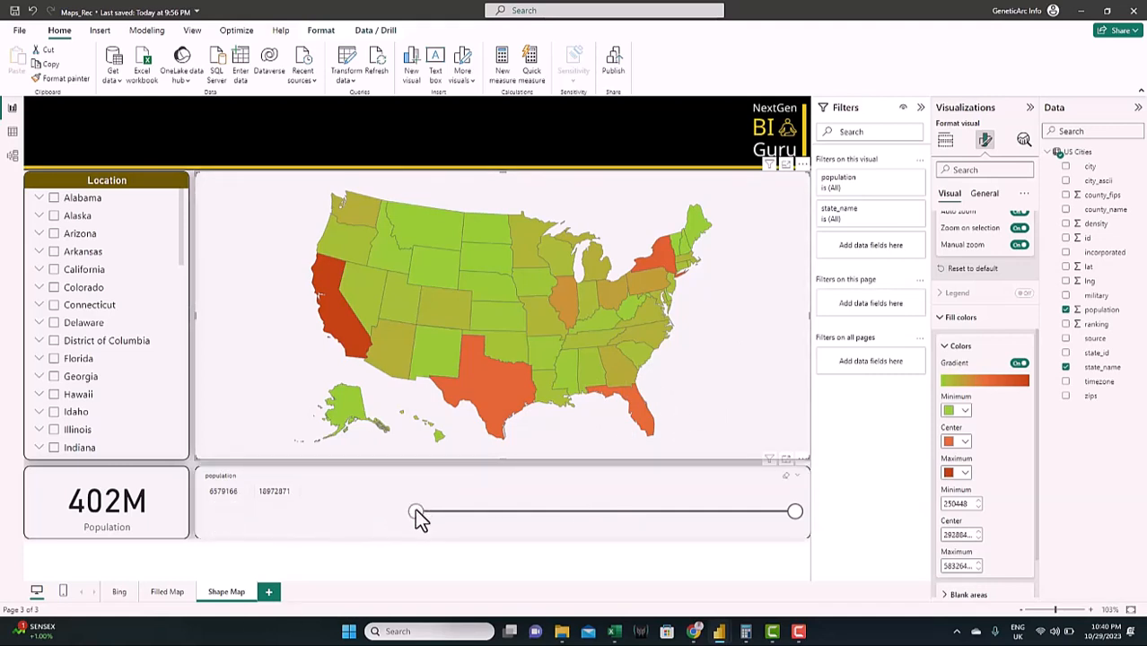
{"action": "left_click", "coordinate": [795, 512]}
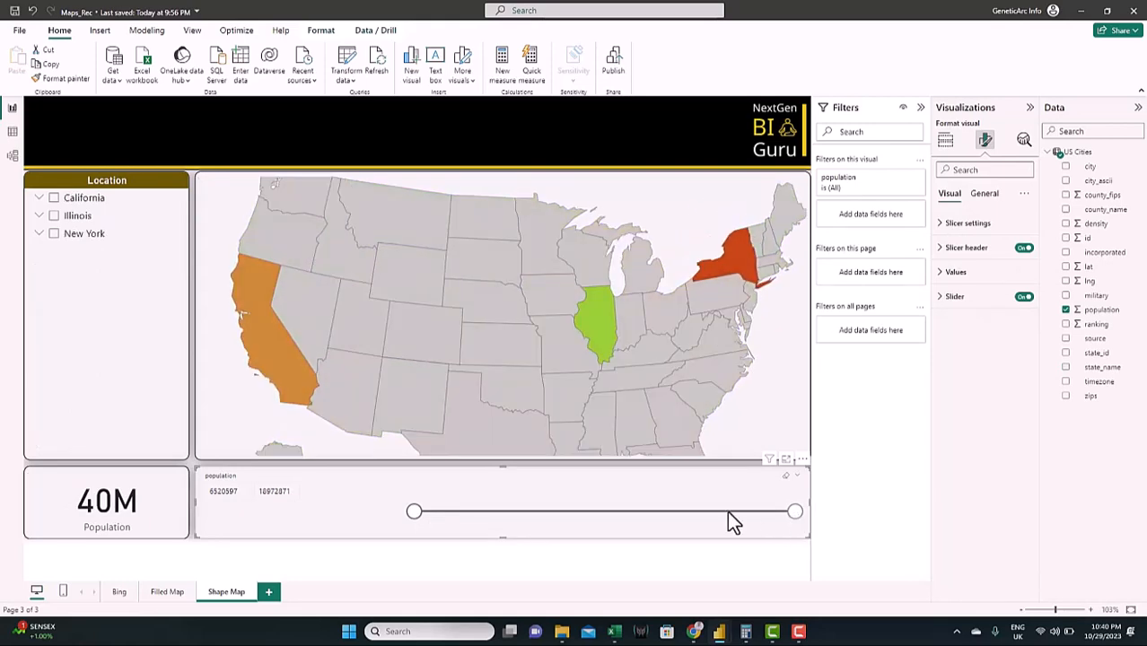
{"action": "left_click", "coordinate": [663, 513]}
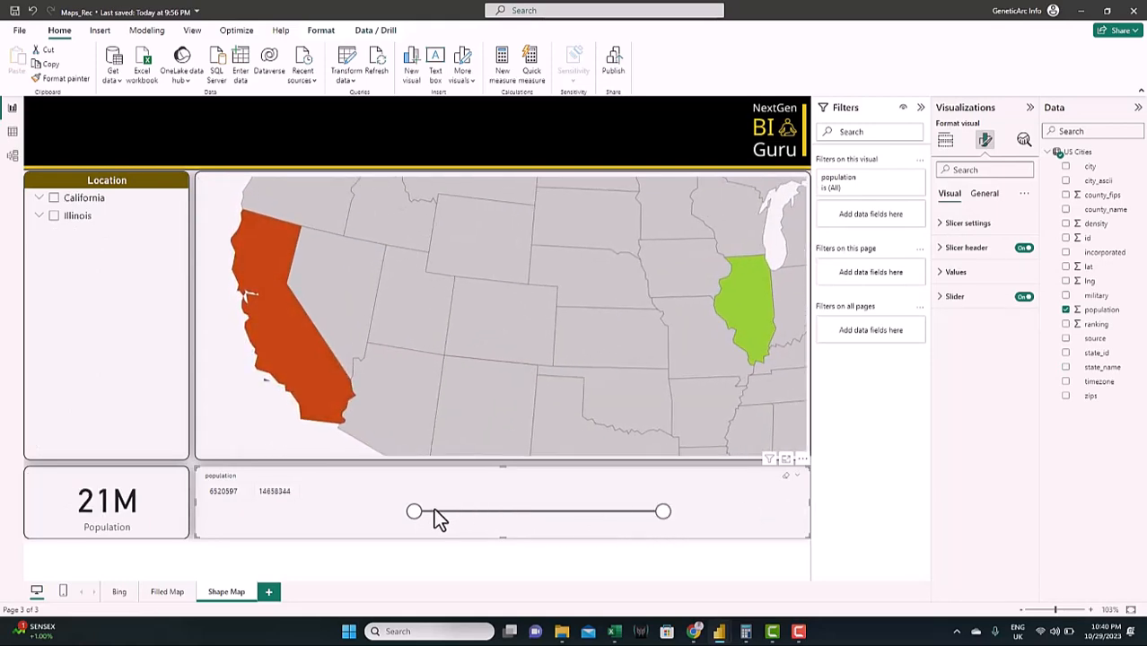
{"action": "left_click_drag", "start_coordinate": [412, 516], "coordinate": [270, 525]}
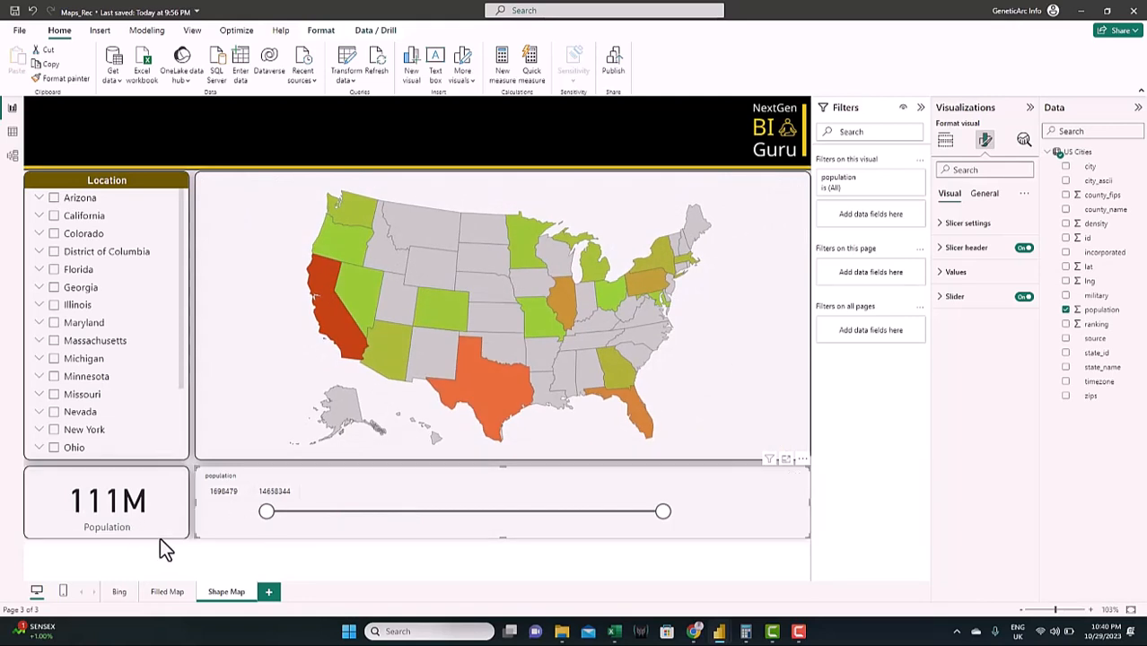
Check Colorado's population by selecting and deselecting it on the map, and restore the population slicer's full range.
{"action": "left_click", "coordinate": [443, 315]}
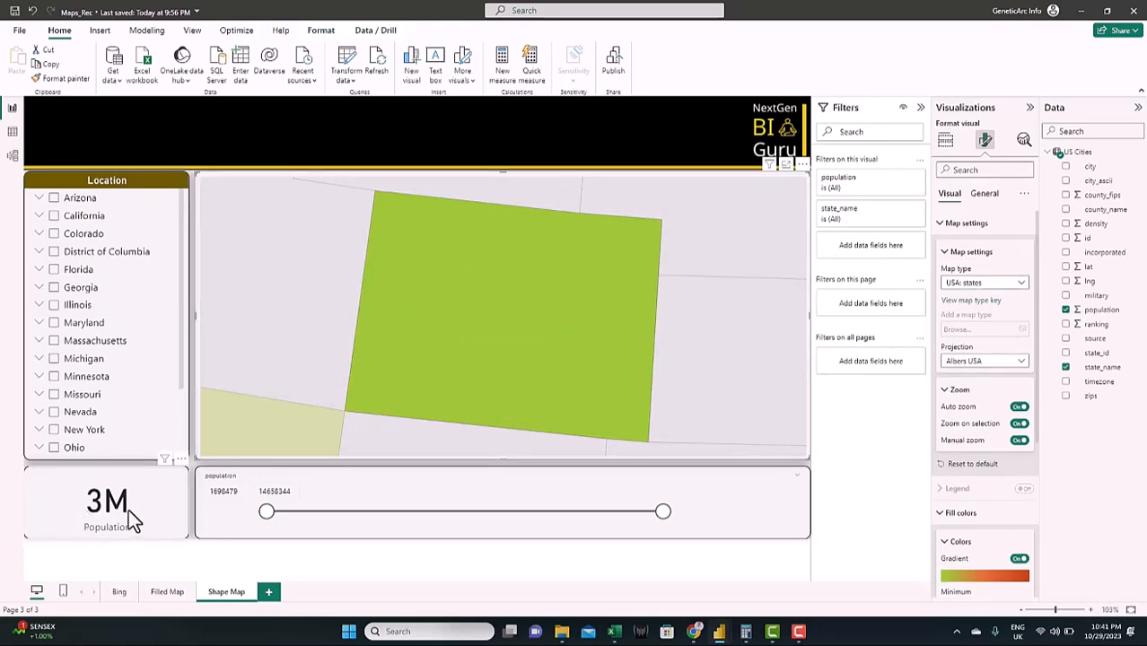
{"action": "left_click", "coordinate": [453, 324]}
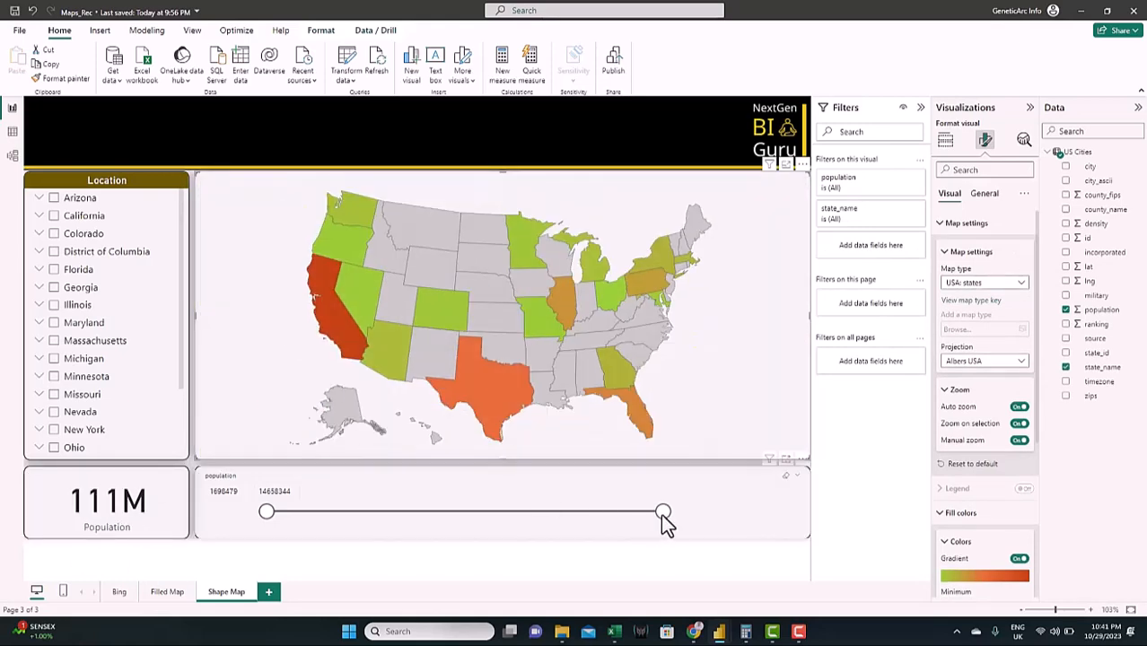
{"action": "left_click_drag", "start_coordinate": [662, 512], "coordinate": [794, 513]}
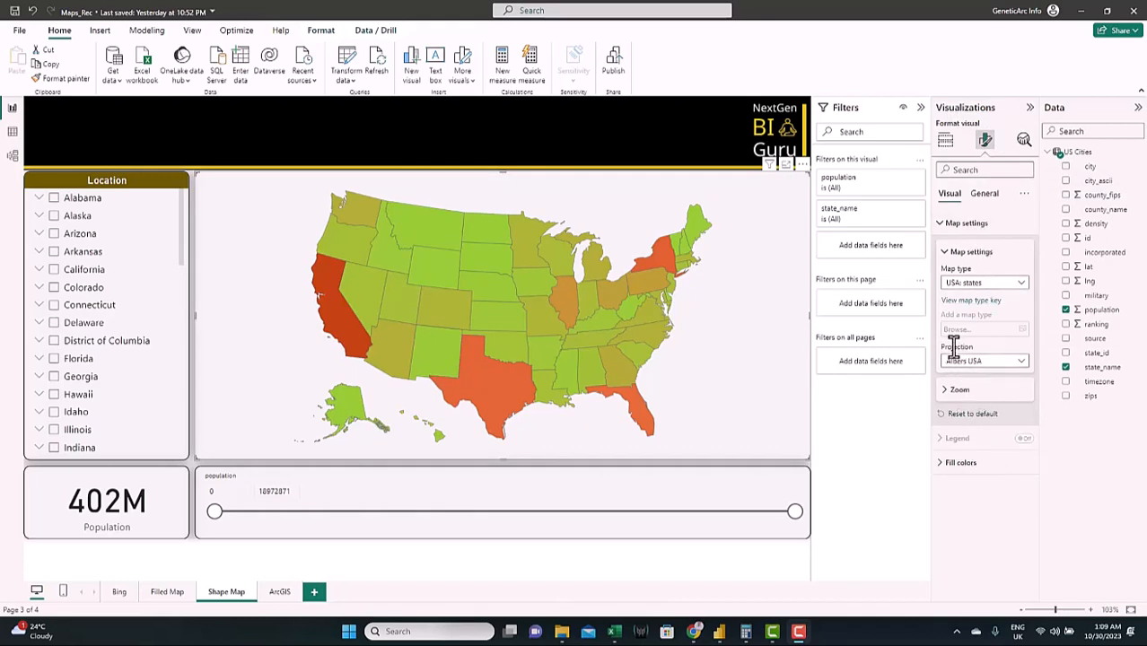
Try the Equirectangular, Mercator and Orthographic projections on the shape map, and return it to Albers USA.
{"action": "left_click", "coordinate": [1021, 363]}
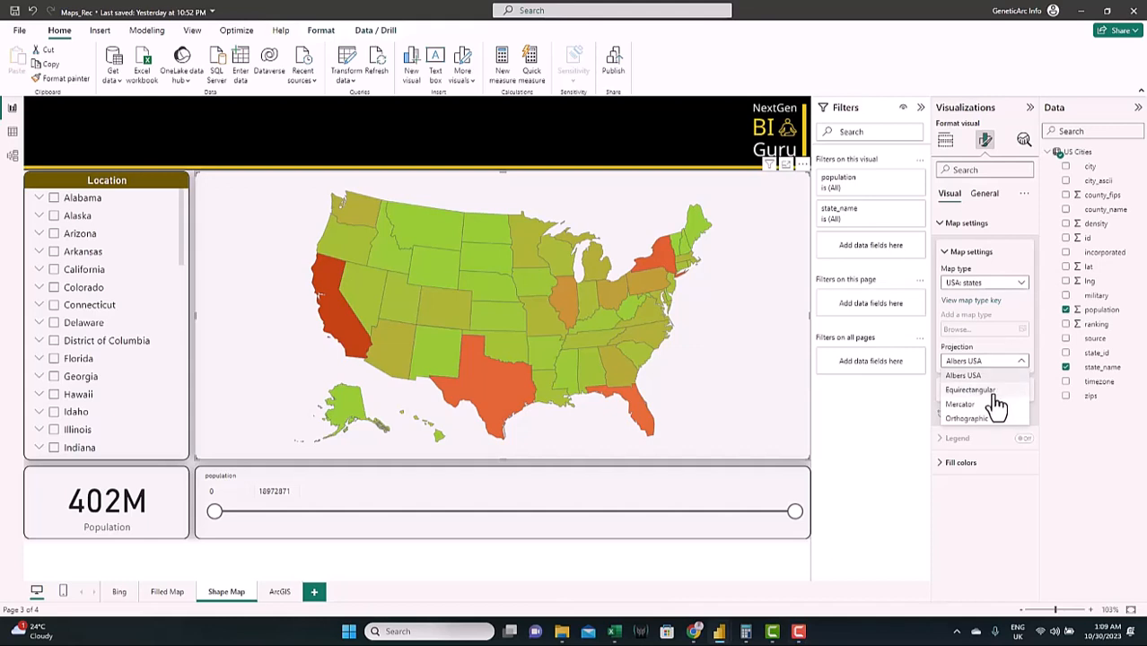
{"action": "left_click", "coordinate": [971, 390]}
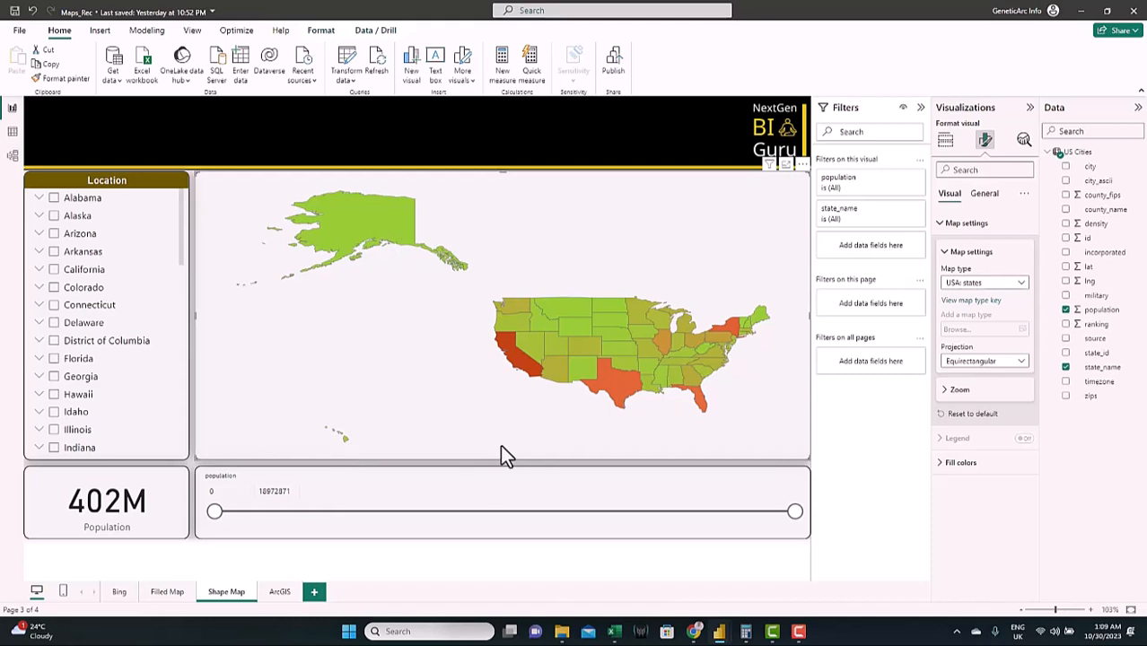
{"action": "left_click", "coordinate": [987, 361]}
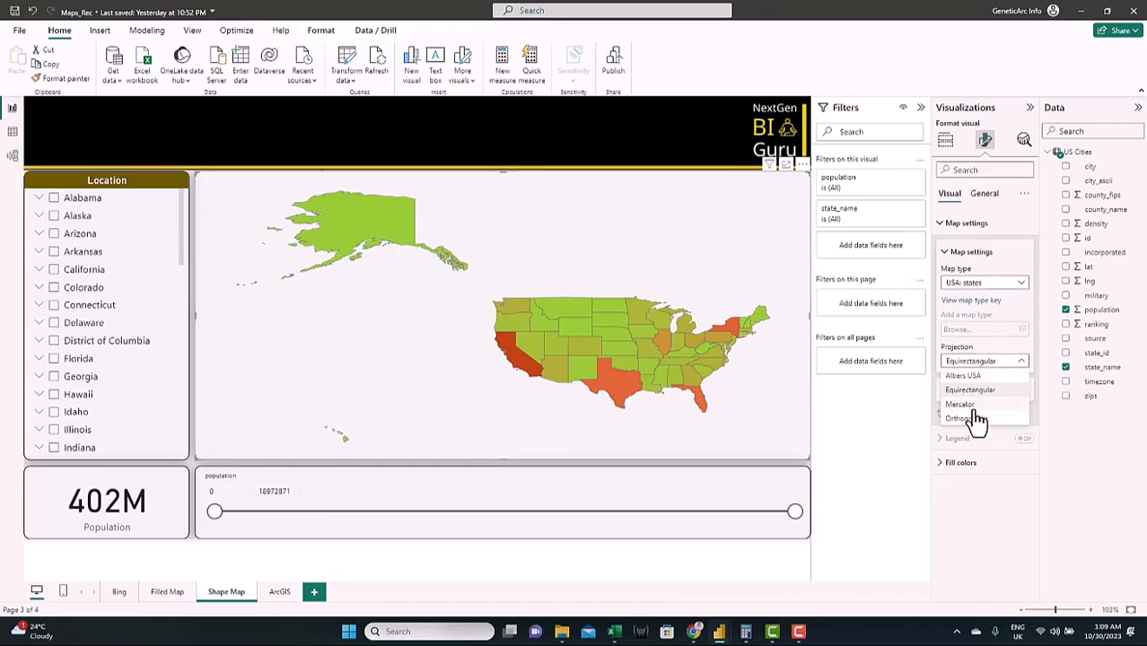
{"action": "left_click", "coordinate": [969, 405]}
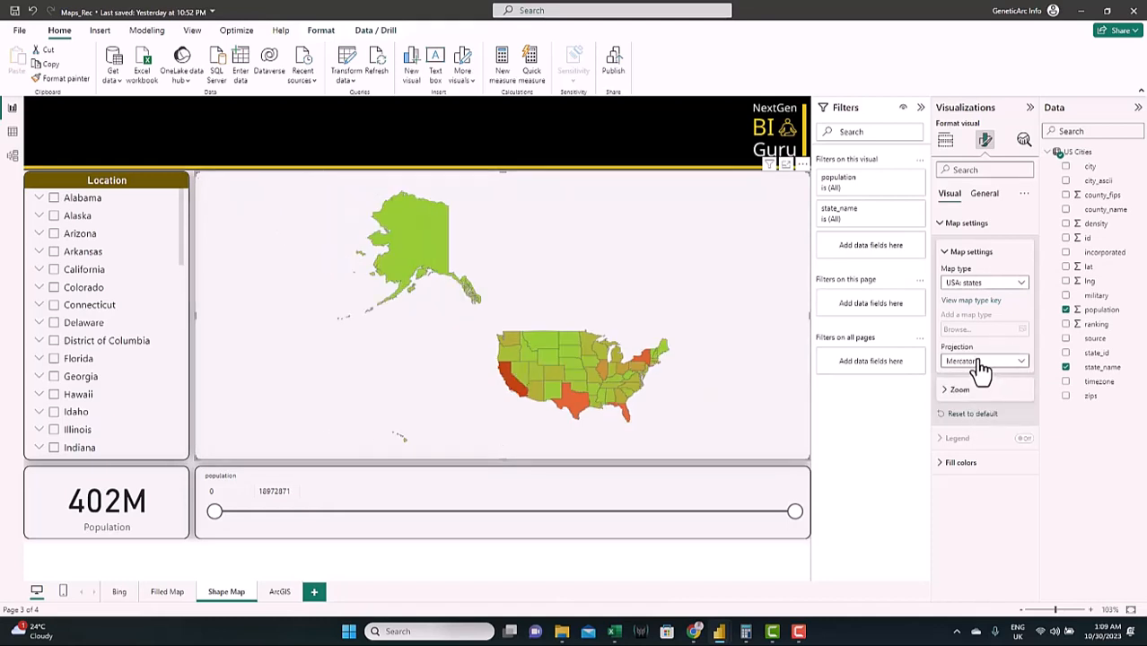
{"action": "left_click", "coordinate": [982, 362]}
{"action": "left_click", "coordinate": [973, 422]}
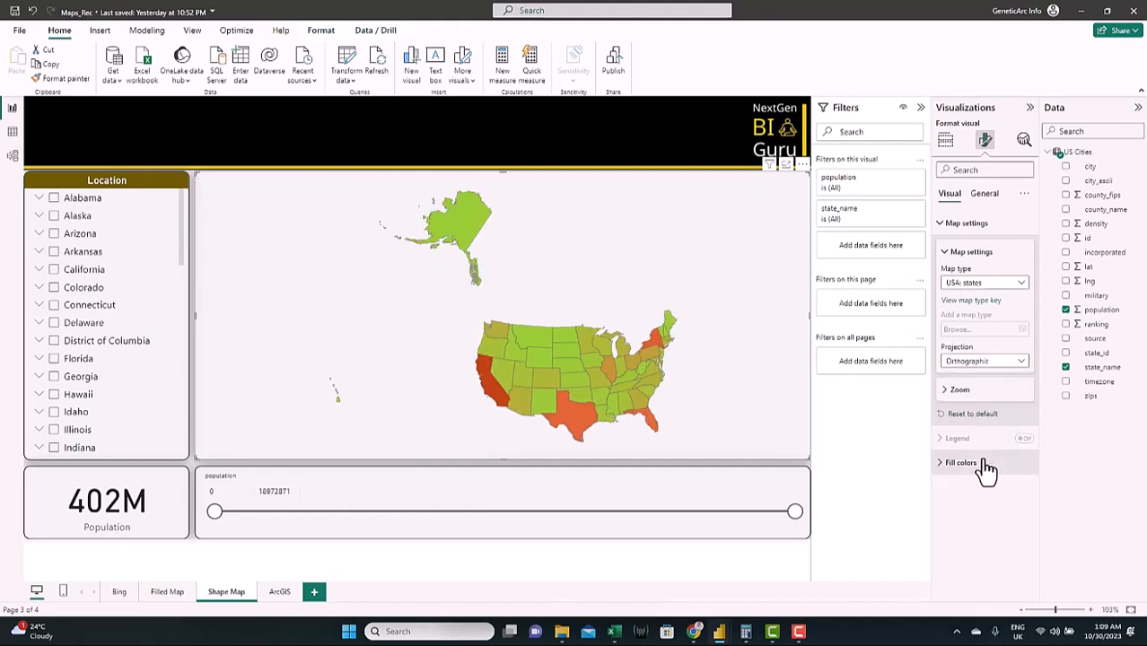
{"action": "left_click", "coordinate": [969, 364]}
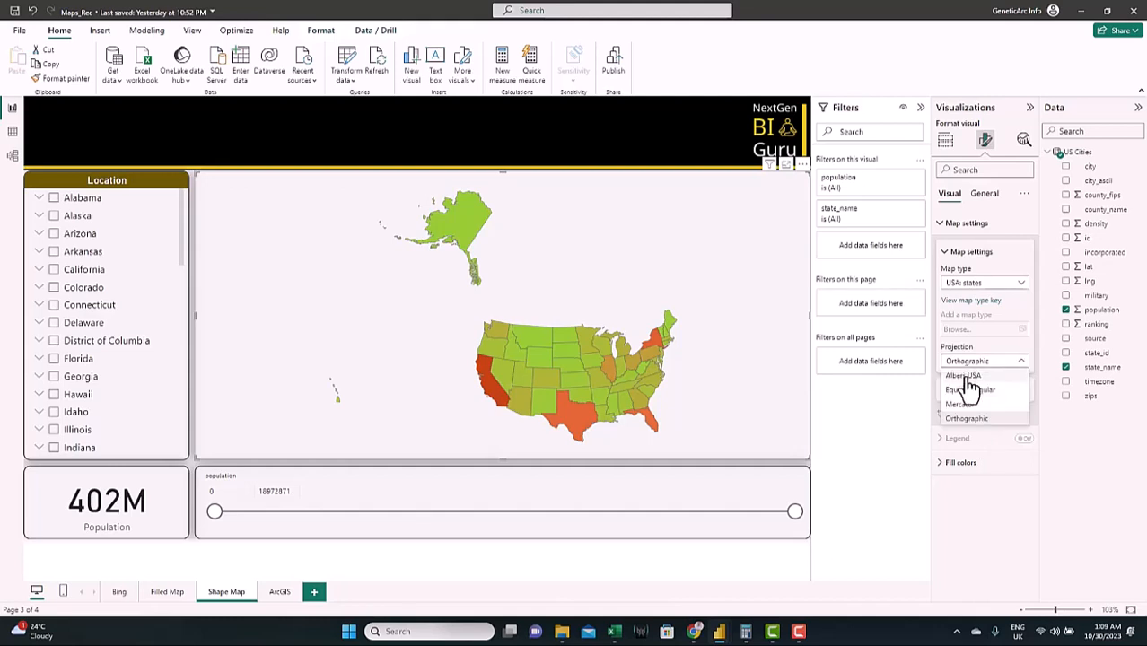
{"action": "left_click", "coordinate": [966, 376]}
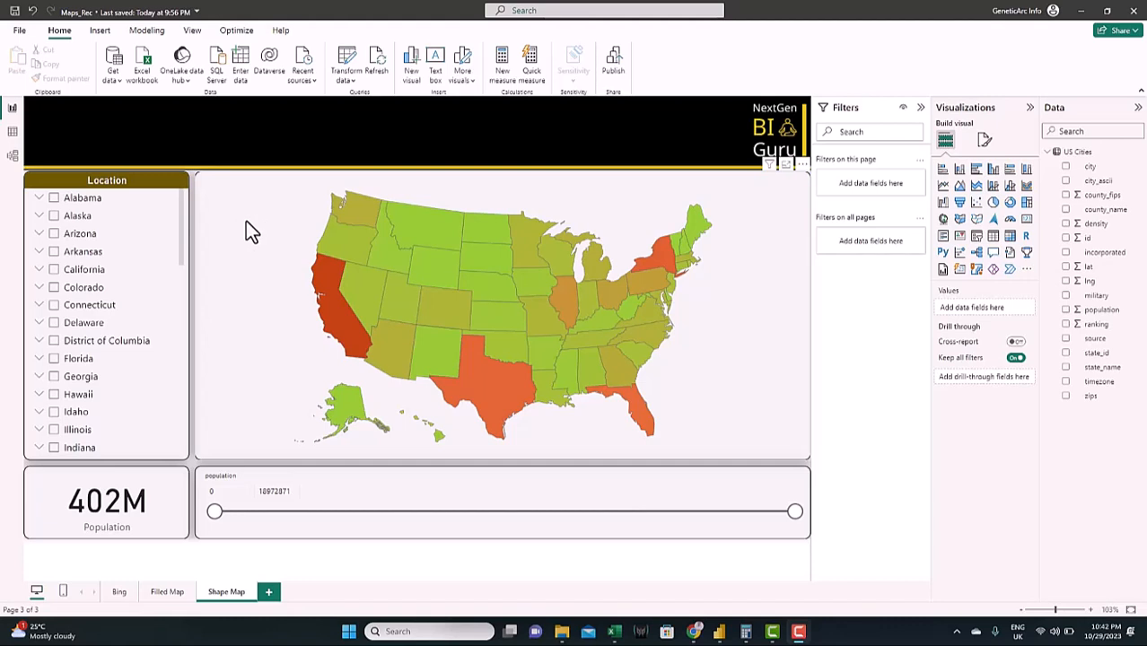
Duplicate the Shape Map page and rename the copy ArcGIS.
{"action": "right_click", "coordinate": [220, 594]}
{"action": "left_click", "coordinate": [251, 536]}
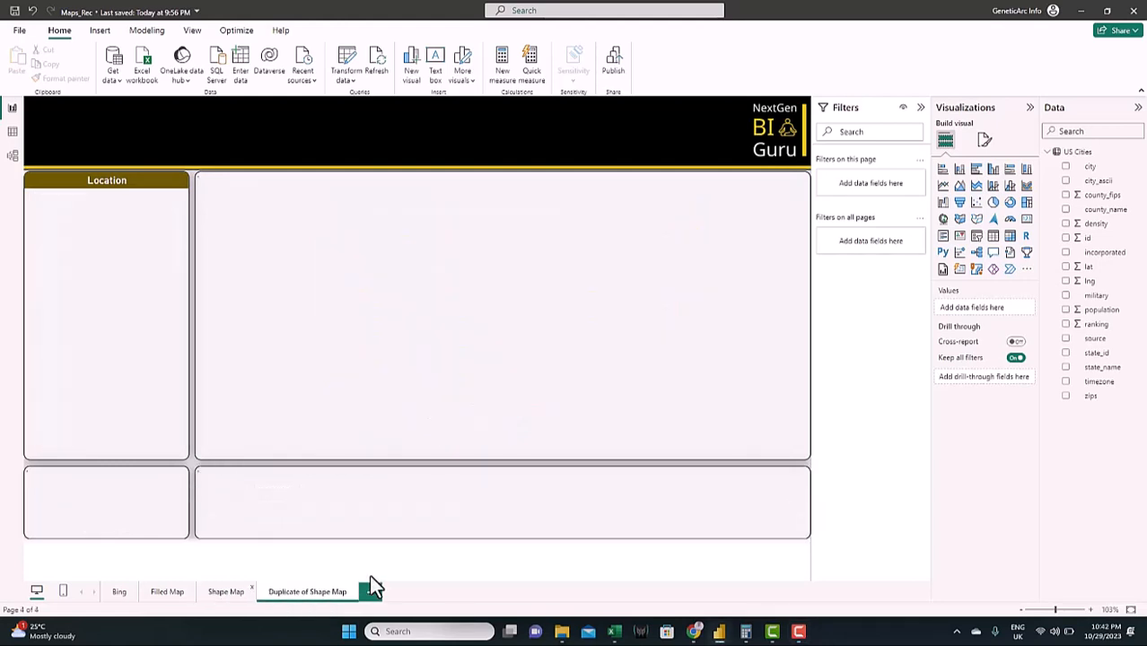
{"action": "double_click", "coordinate": [305, 592]}
{"action": "type", "text": "Ame"}
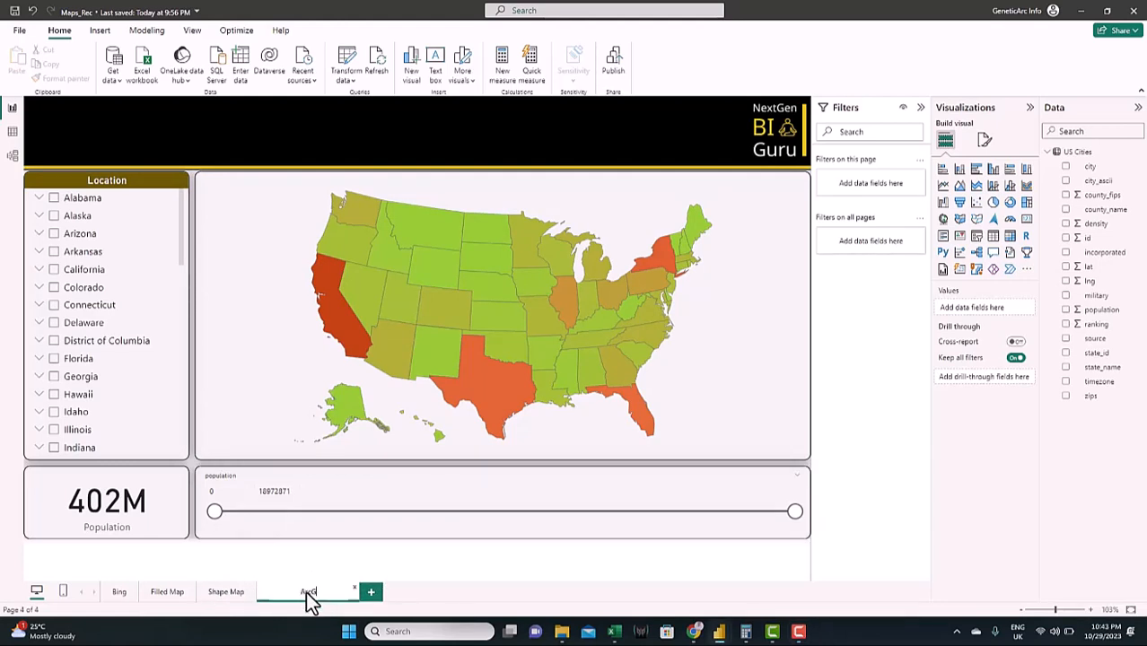
{"action": "type", "text": "GIS"}
{"action": "key", "text": "Return"}
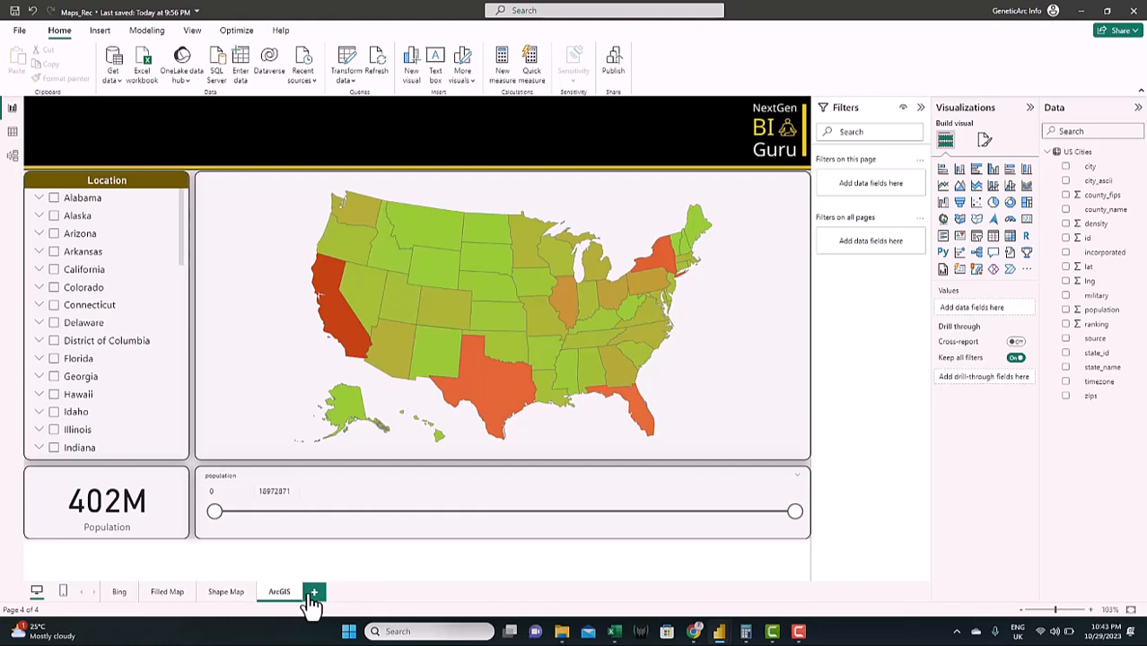
Replace the shape map on the ArcGIS page with an ArcGIS Maps visual.
{"action": "left_click", "coordinate": [245, 356]}
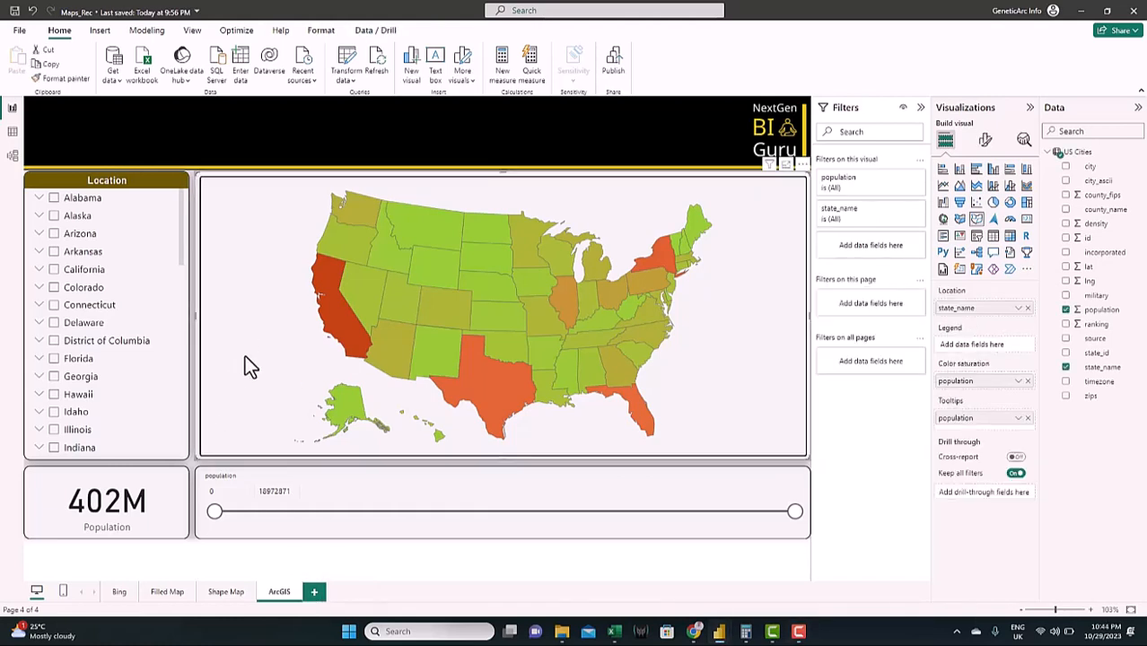
{"action": "key", "text": "Delete"}
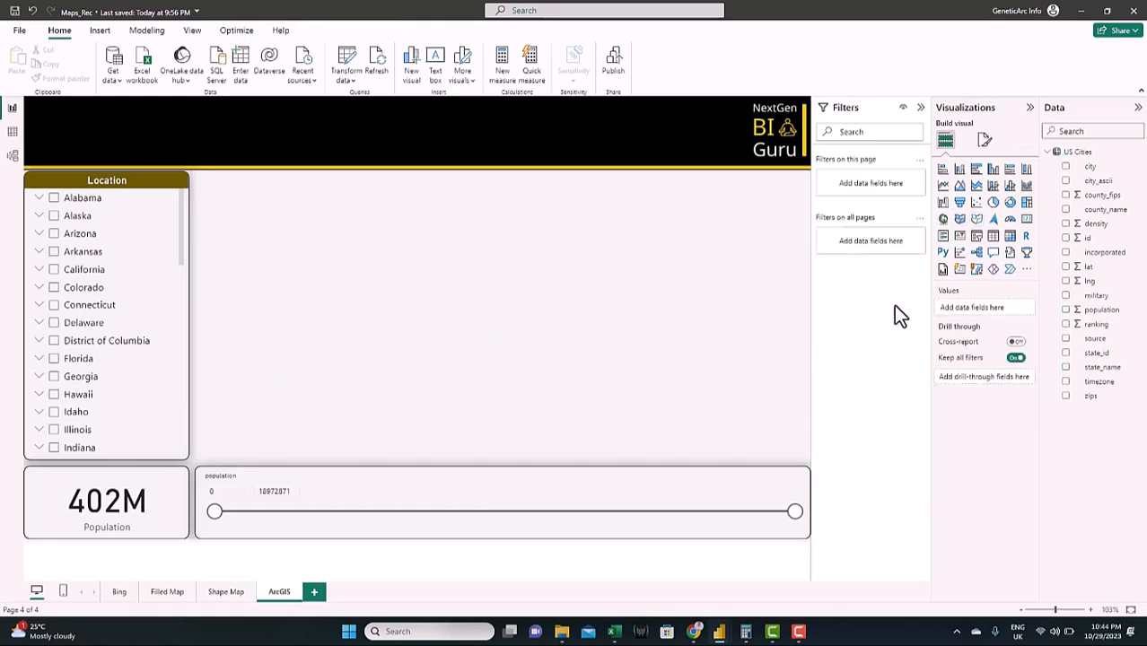
{"action": "left_click", "coordinate": [977, 270]}
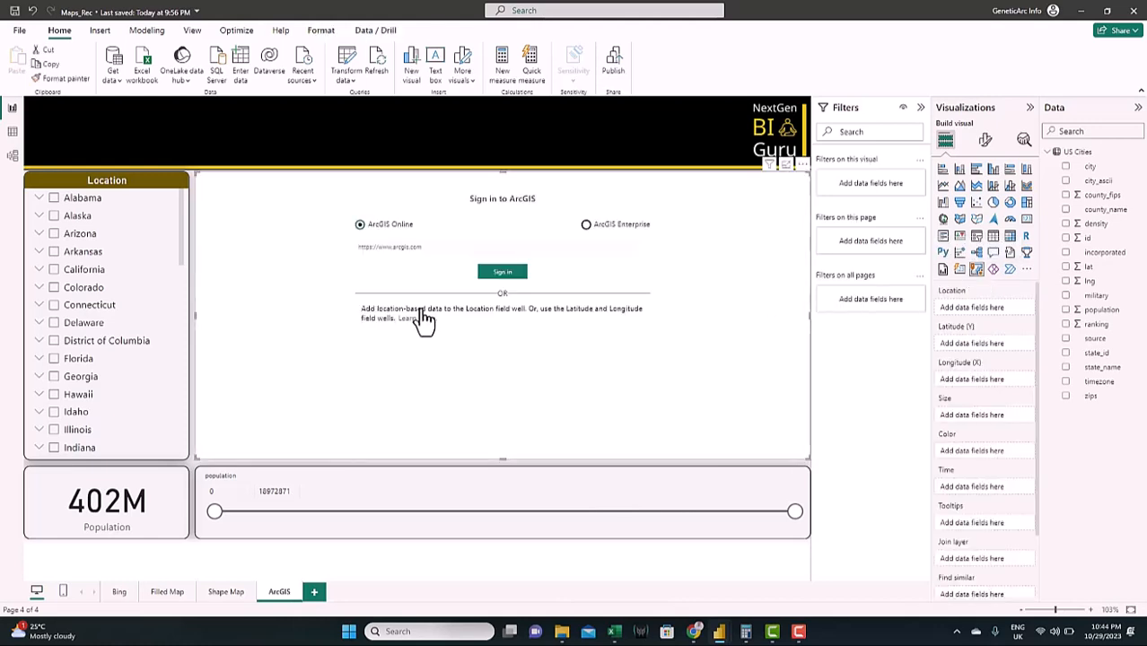
Examine the visual's ArcGIS Enterprise and ArcGIS Online sign-in options, leaving ArcGIS Online selected.
{"action": "left_click", "coordinate": [586, 225]}
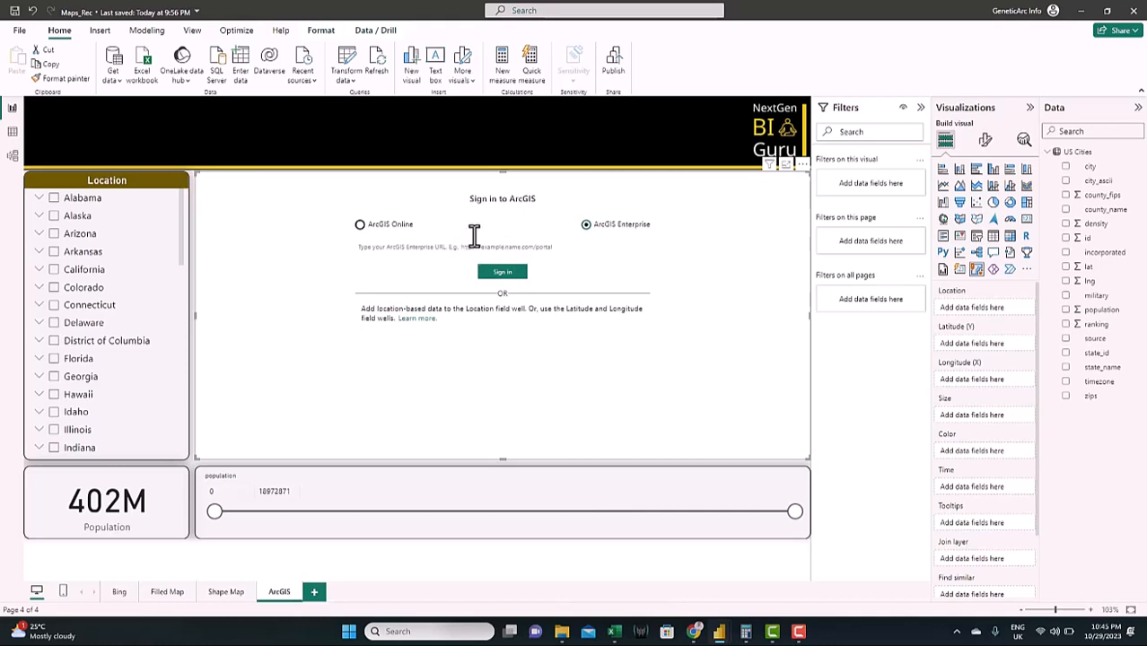
{"action": "left_click", "coordinate": [438, 247]}
{"action": "left_click", "coordinate": [359, 225]}
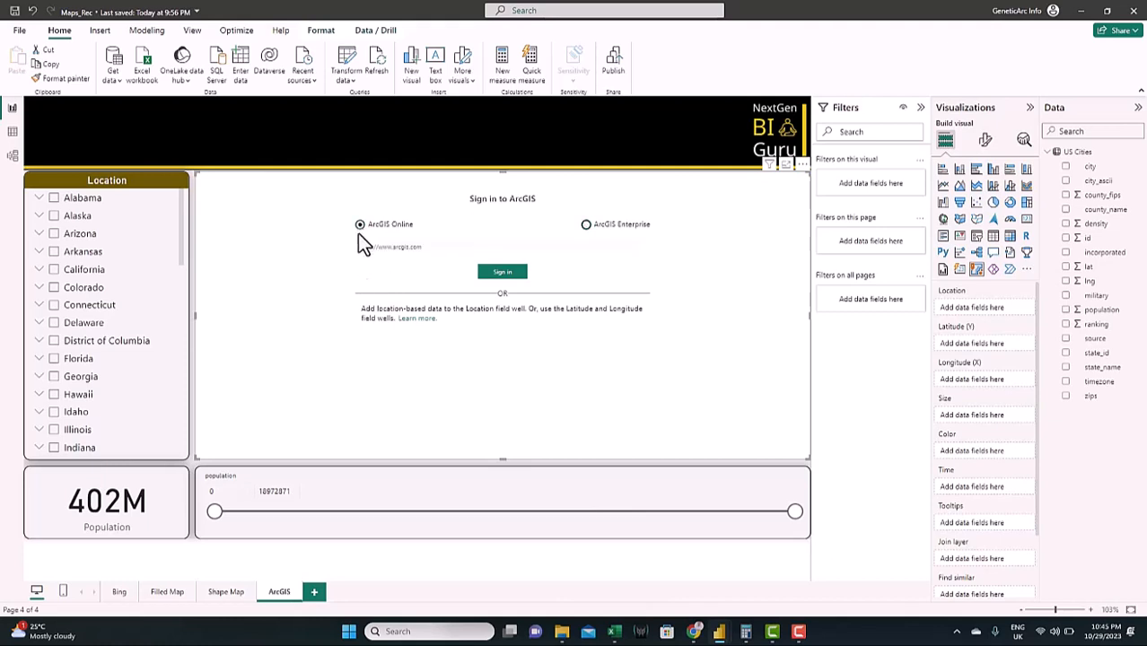
{"action": "left_click", "coordinate": [506, 276]}
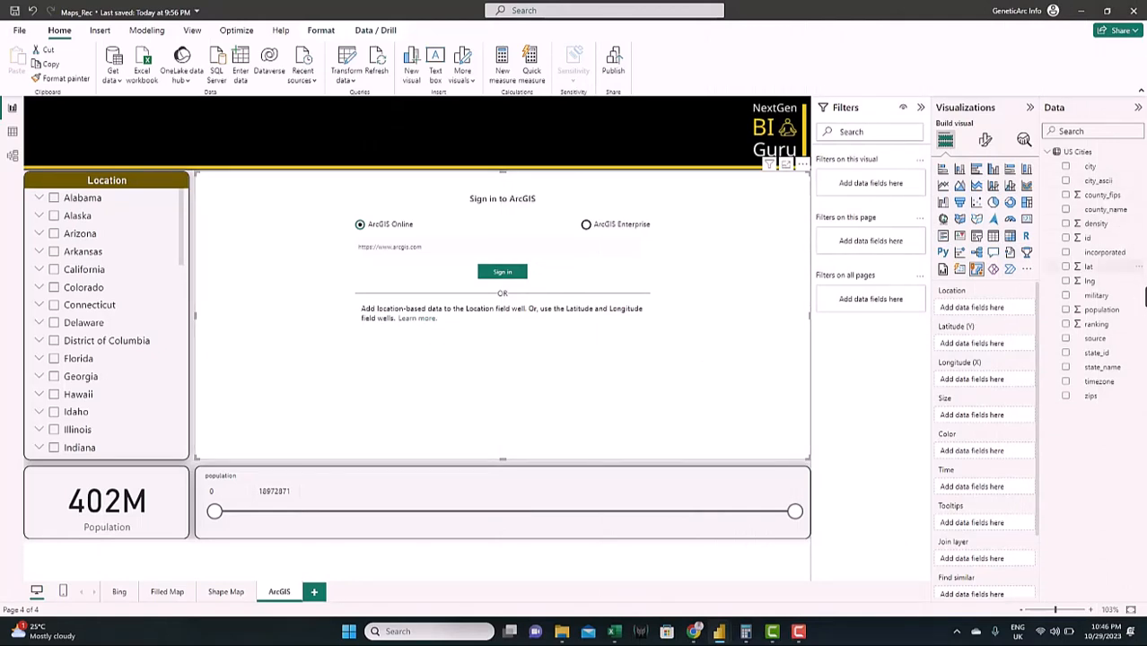
Set state_name as the ArcGIS map's Location, try population as Size, and move it to Color.
{"action": "left_click_drag", "start_coordinate": [1111, 368], "coordinate": [1009, 310]}
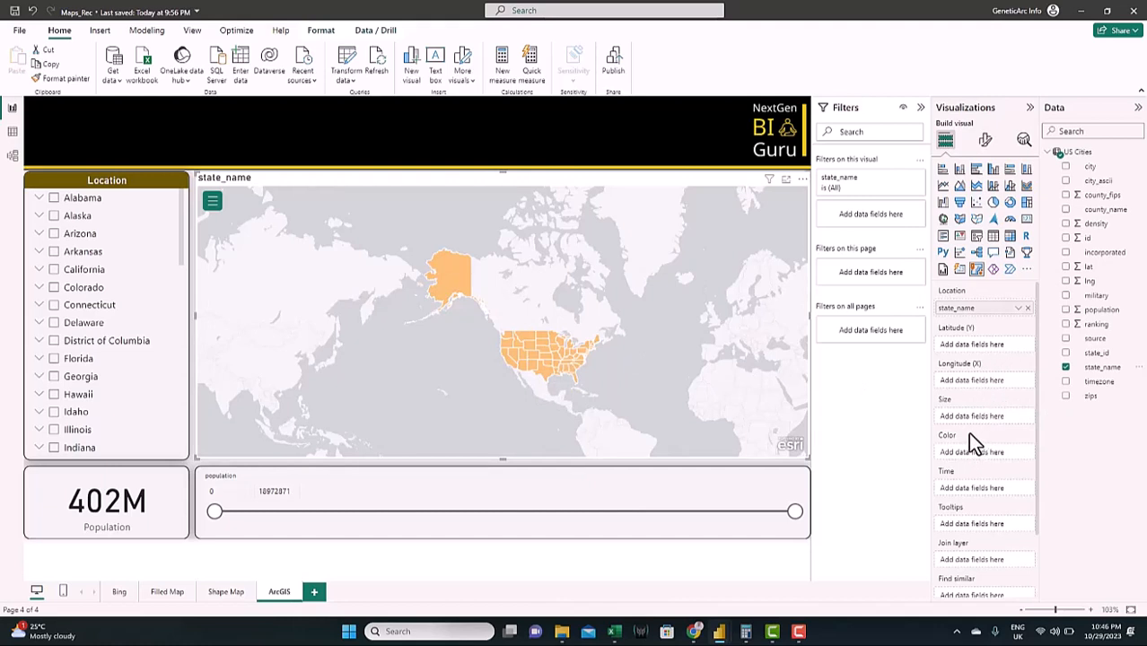
{"action": "left_click_drag", "start_coordinate": [1108, 311], "coordinate": [998, 417]}
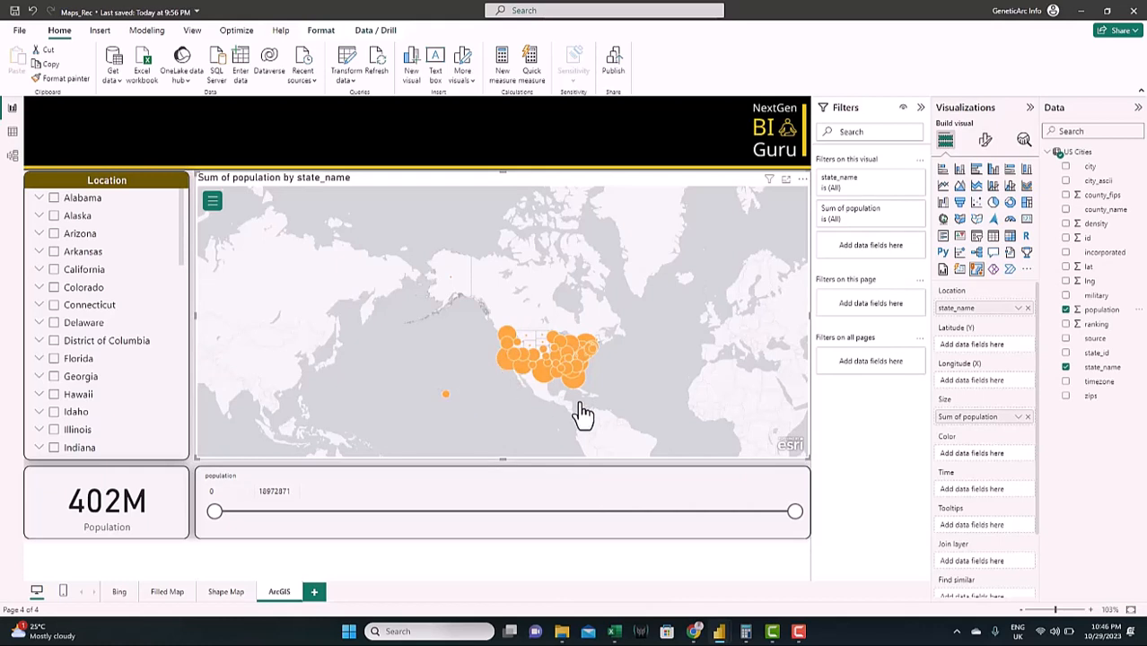
{"action": "left_click_drag", "start_coordinate": [973, 425], "coordinate": [971, 467]}
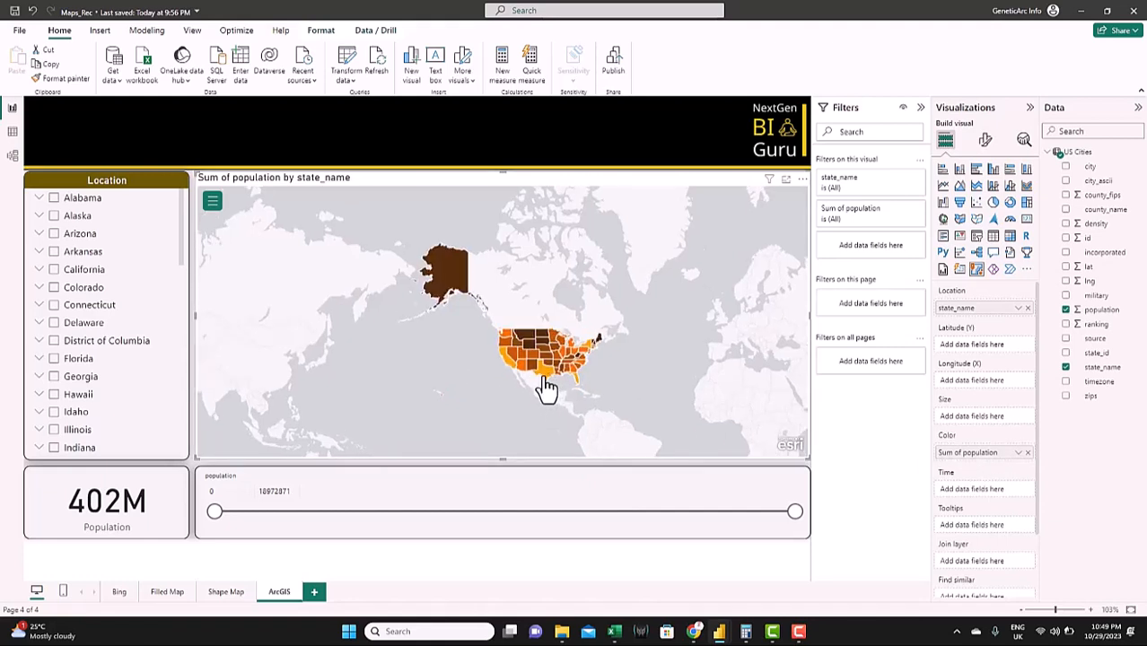
View the population details of Texas on the map.
{"action": "scroll", "coordinate": [543, 389], "scroll_direction": "up", "scroll_amount": 2}
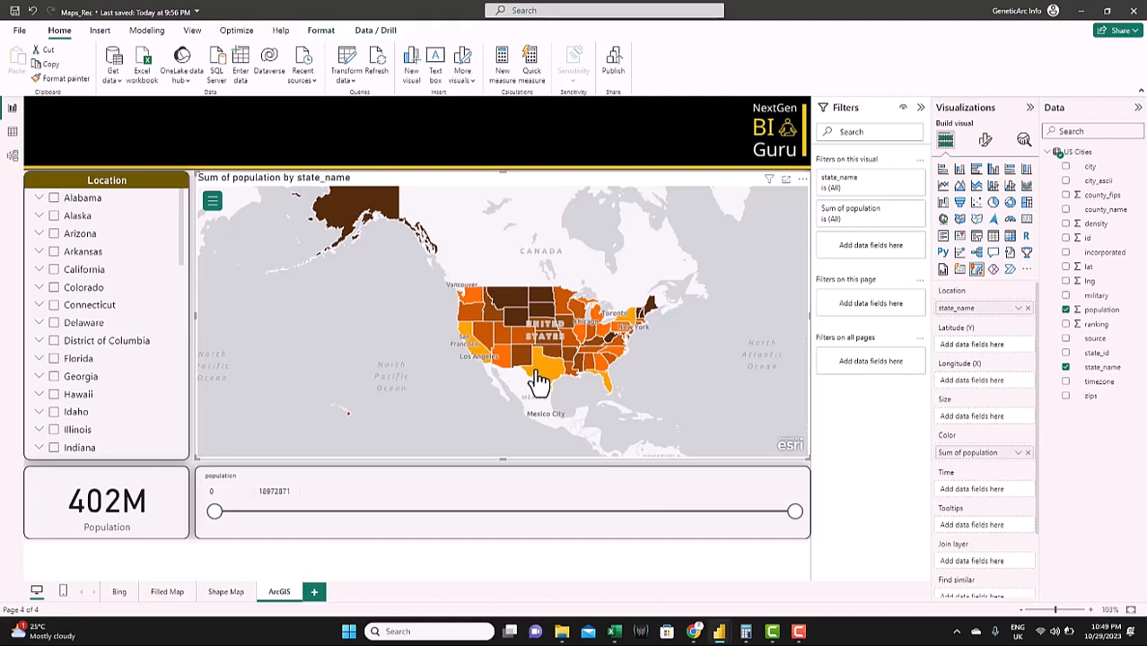
{"action": "left_click", "coordinate": [538, 381]}
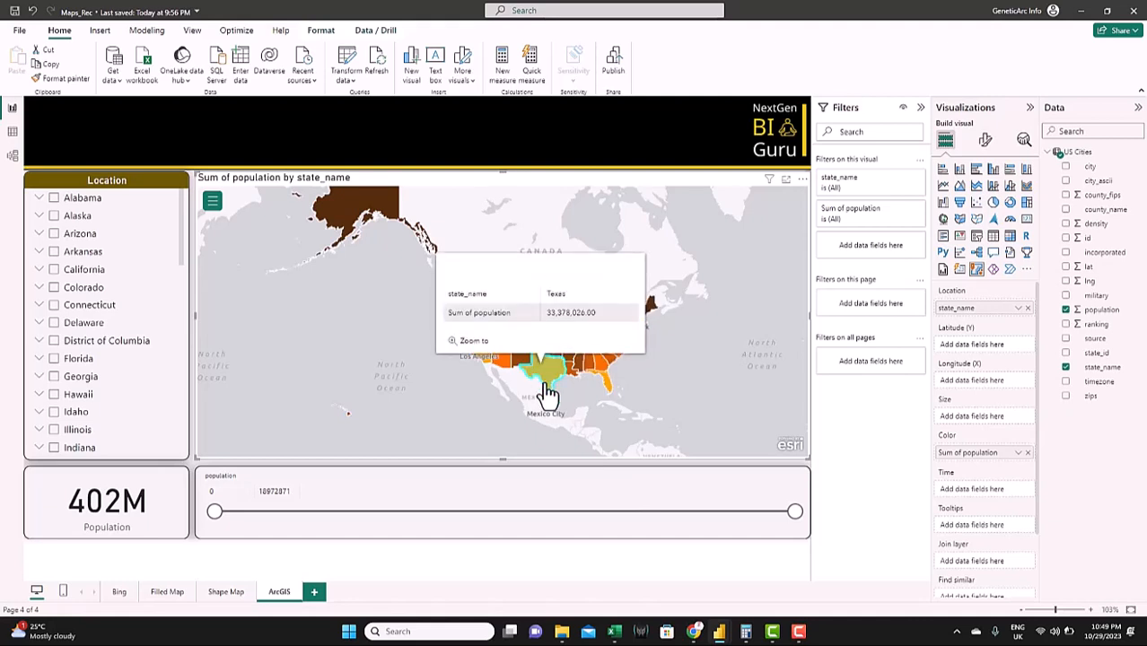
Find New York, USA with the map's place search, and clear the search.
{"action": "left_click", "coordinate": [214, 209]}
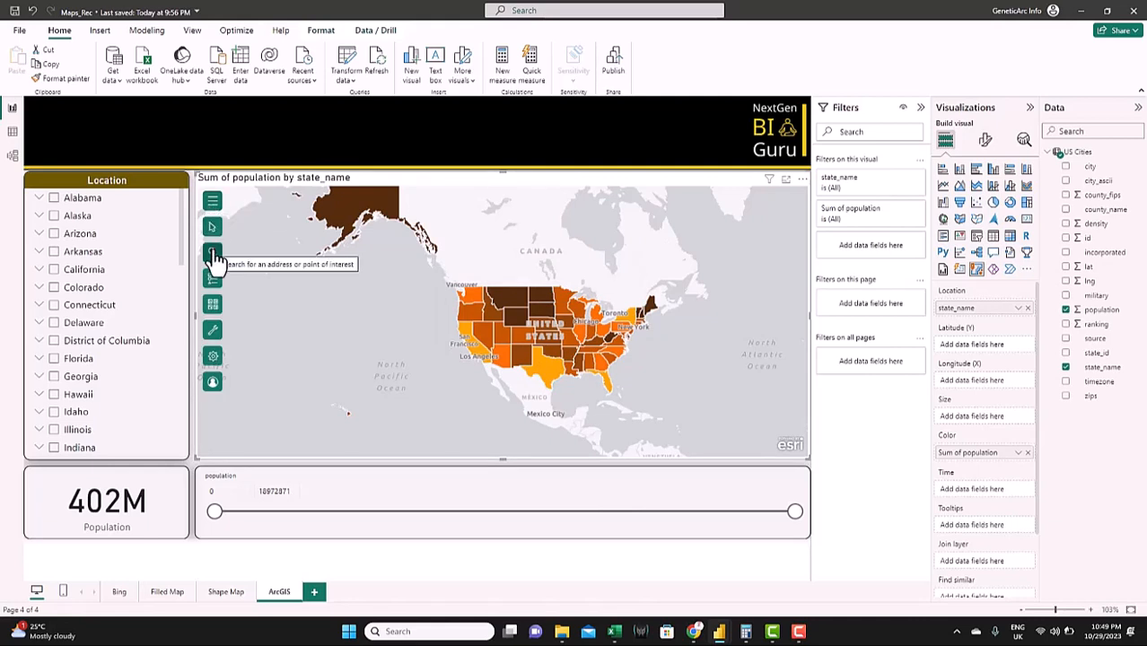
{"action": "left_click", "coordinate": [215, 257]}
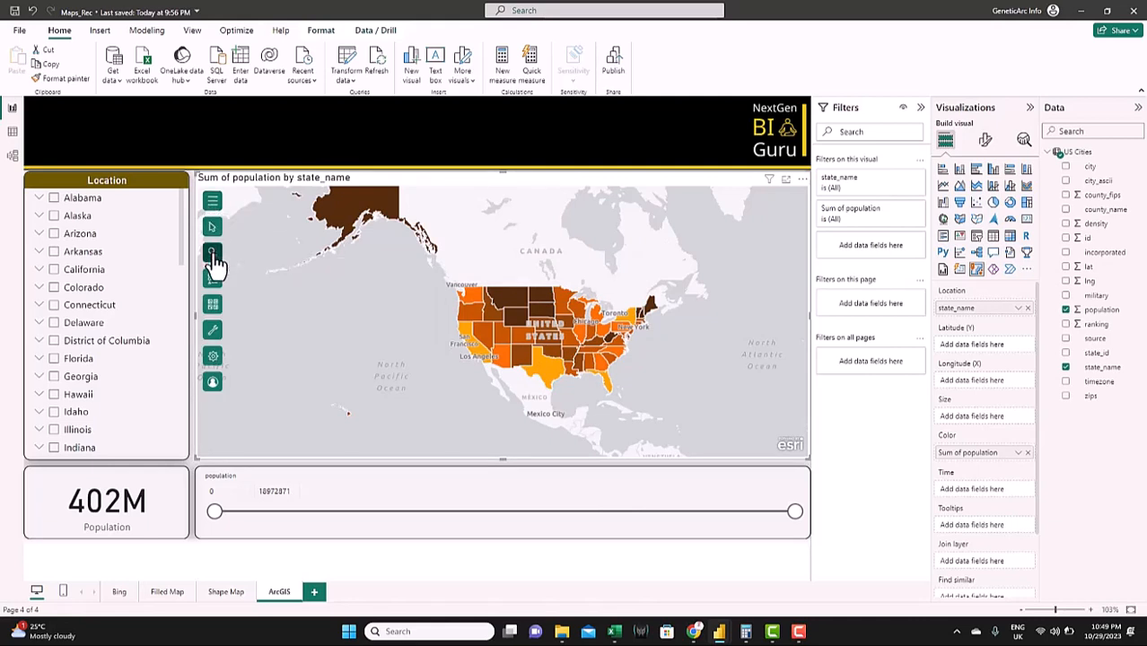
{"action": "left_click", "coordinate": [268, 252]}
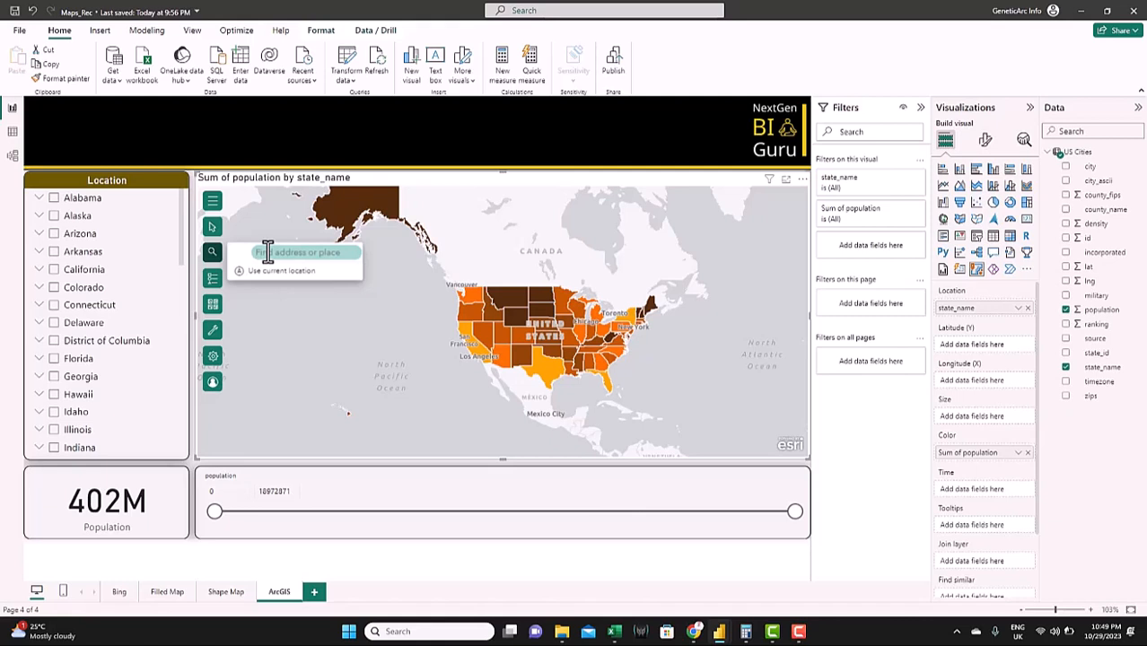
{"action": "type", "text": "H"}
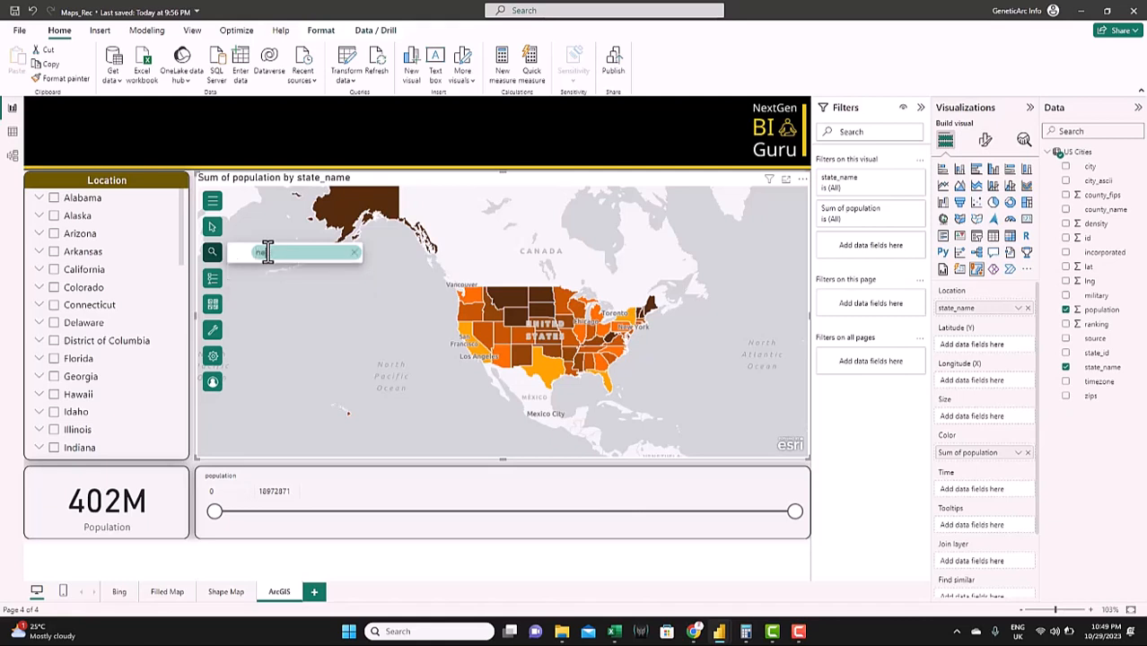
{"action": "type", "text": "ew york"}
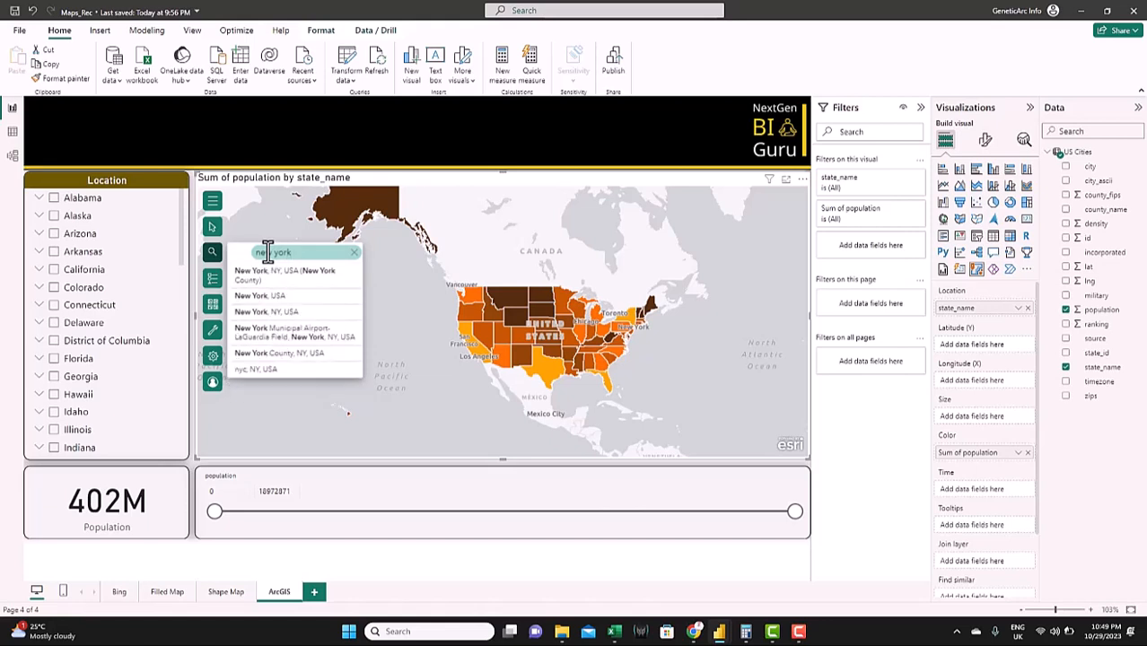
{"action": "left_click", "coordinate": [291, 303]}
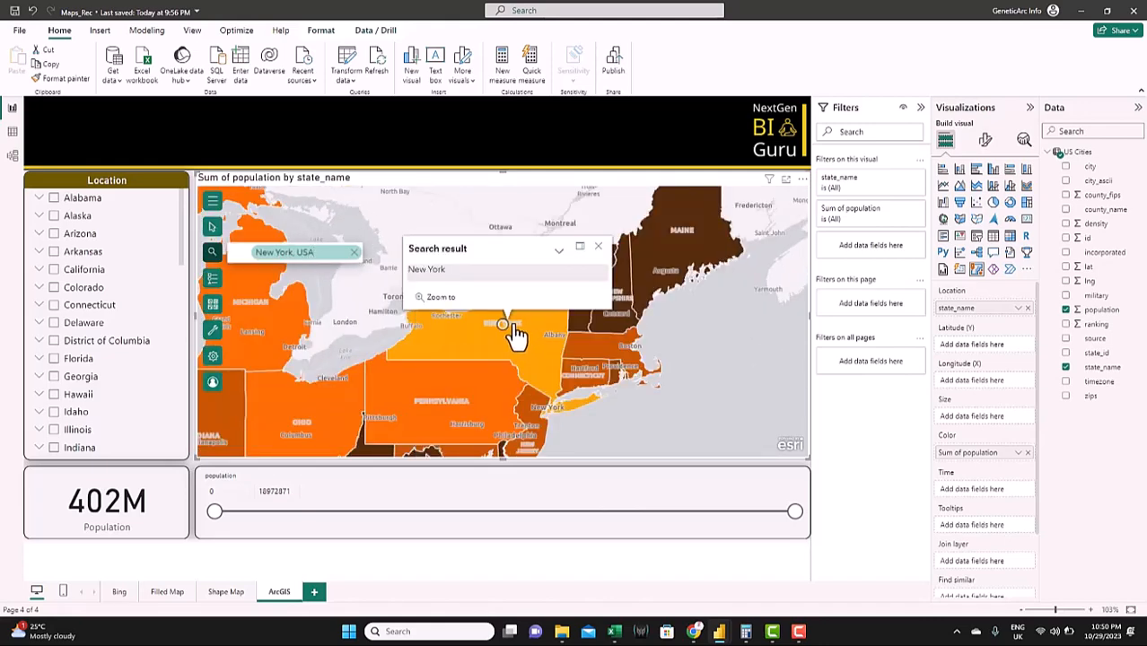
{"action": "left_click", "coordinate": [354, 253]}
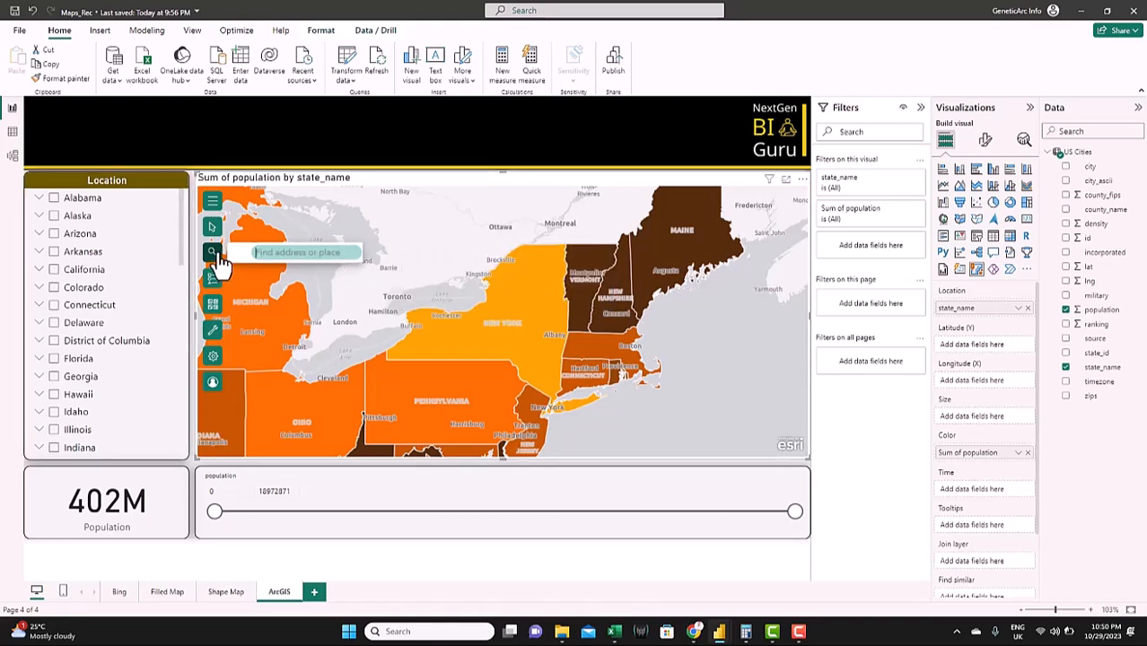
Select New York and its neighbouring northeastern states with the rectangle selection tool, and return to single selection.
{"action": "left_click", "coordinate": [212, 228]}
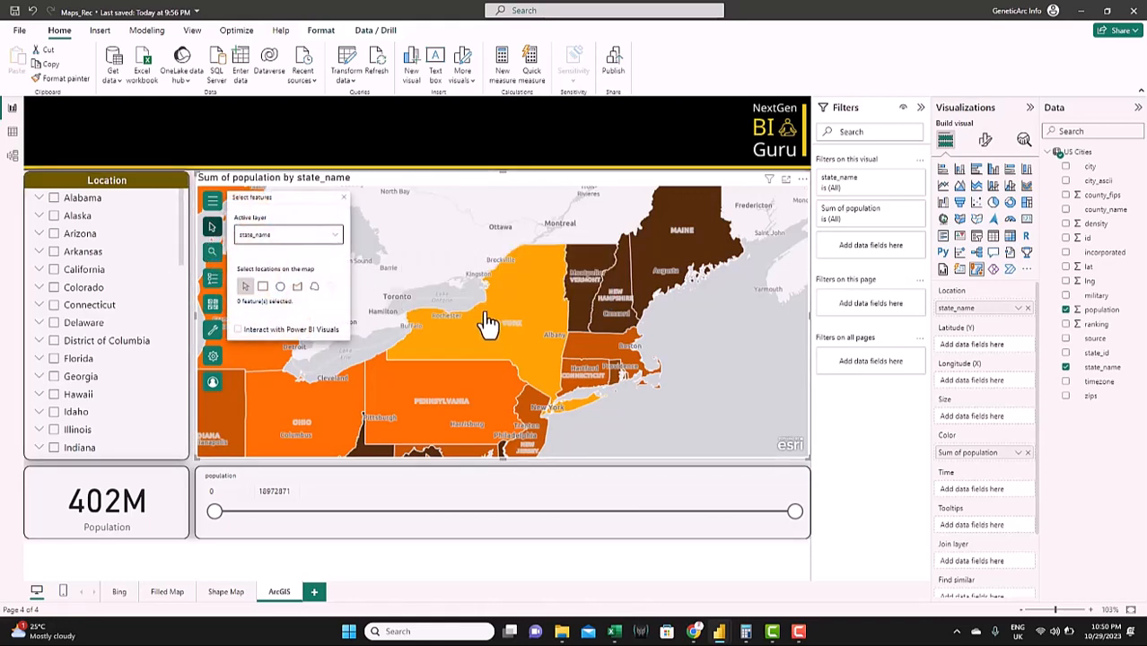
{"action": "left_click", "coordinate": [262, 285]}
{"action": "left_click_drag", "start_coordinate": [417, 211], "coordinate": [711, 422]}
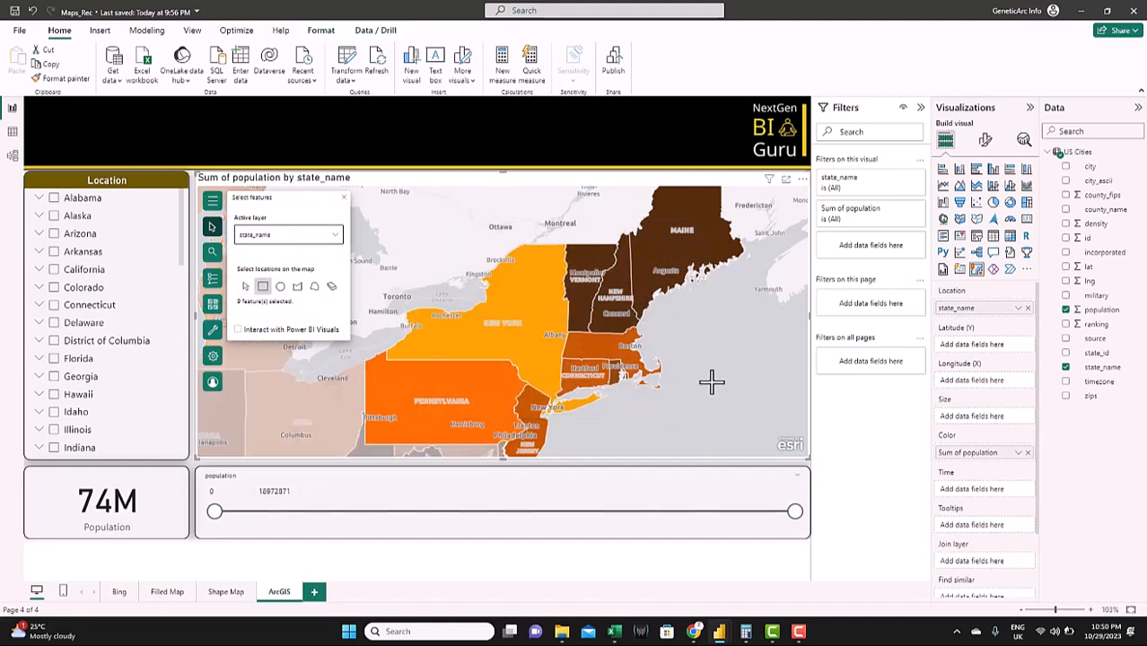
{"action": "scroll", "coordinate": [651, 338], "scroll_direction": "down", "scroll_amount": 2}
{"action": "scroll", "coordinate": [651, 338], "scroll_direction": "down", "scroll_amount": 3}
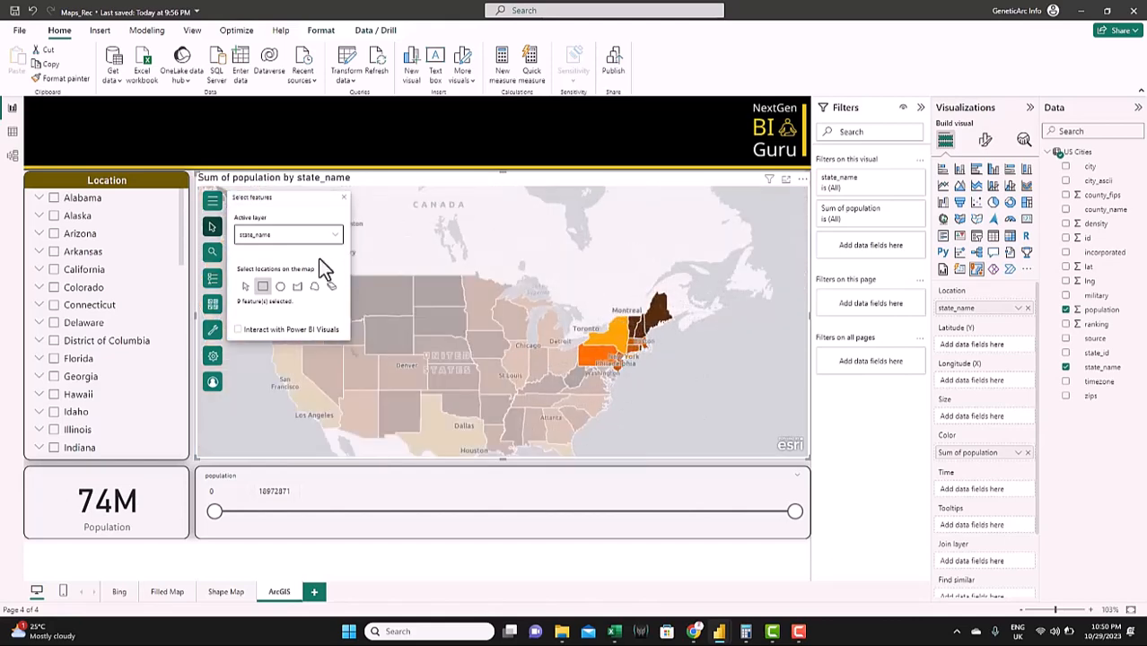
{"action": "left_click", "coordinate": [245, 286]}
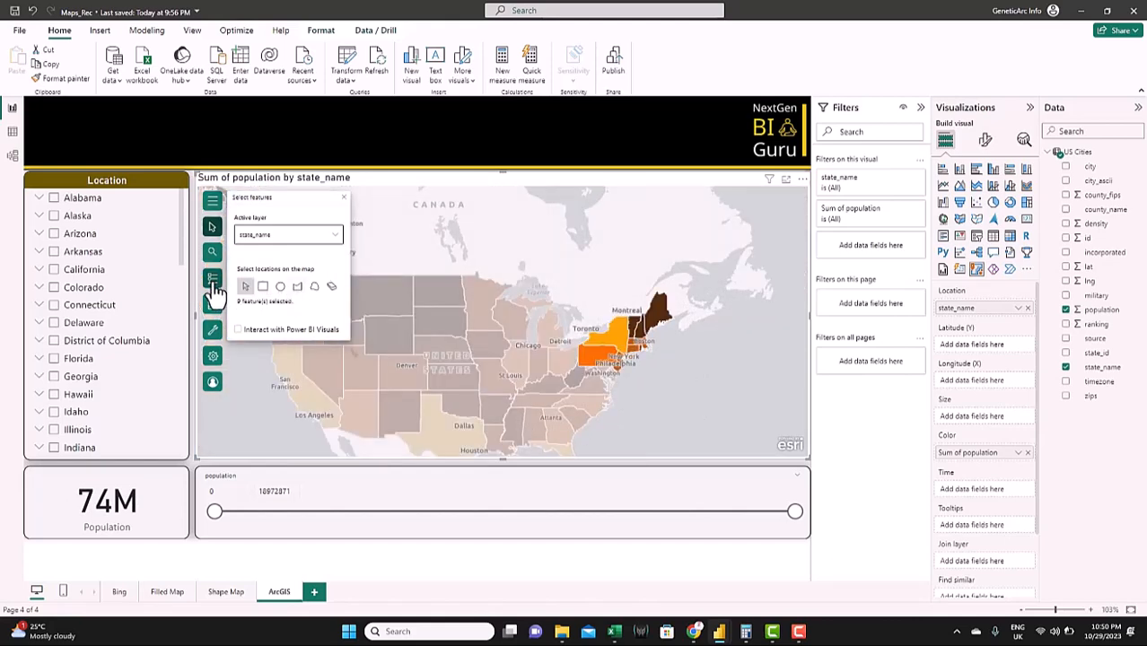
Examine the state_name layer's colour legend for the sum of population.
{"action": "left_click", "coordinate": [212, 279]}
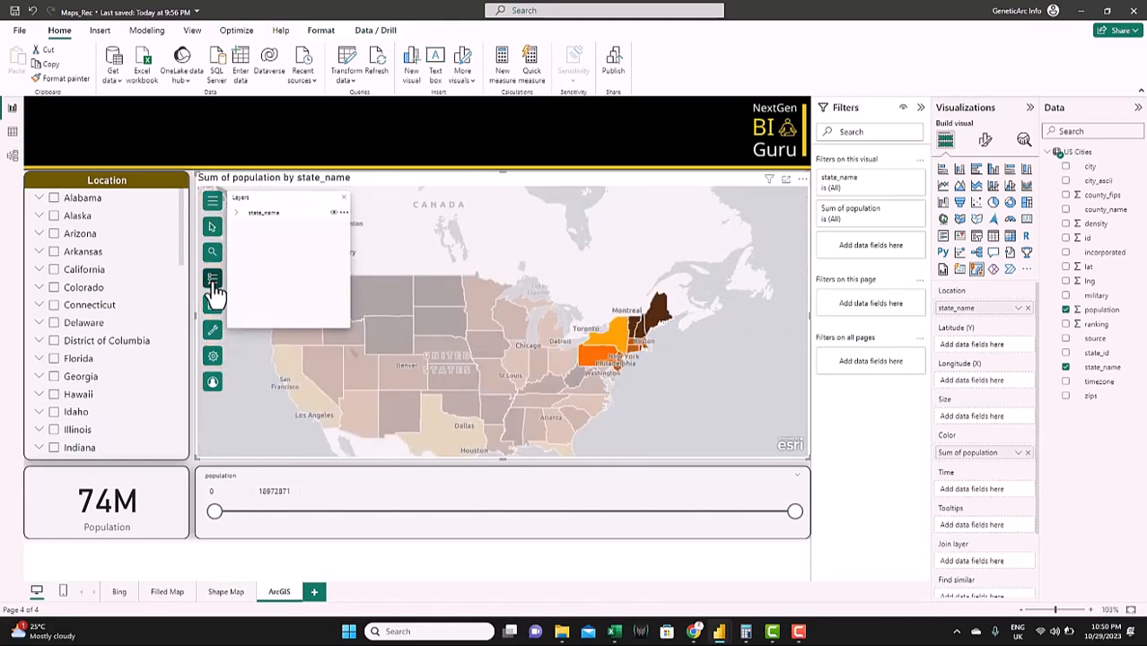
{"action": "left_click", "coordinate": [236, 214]}
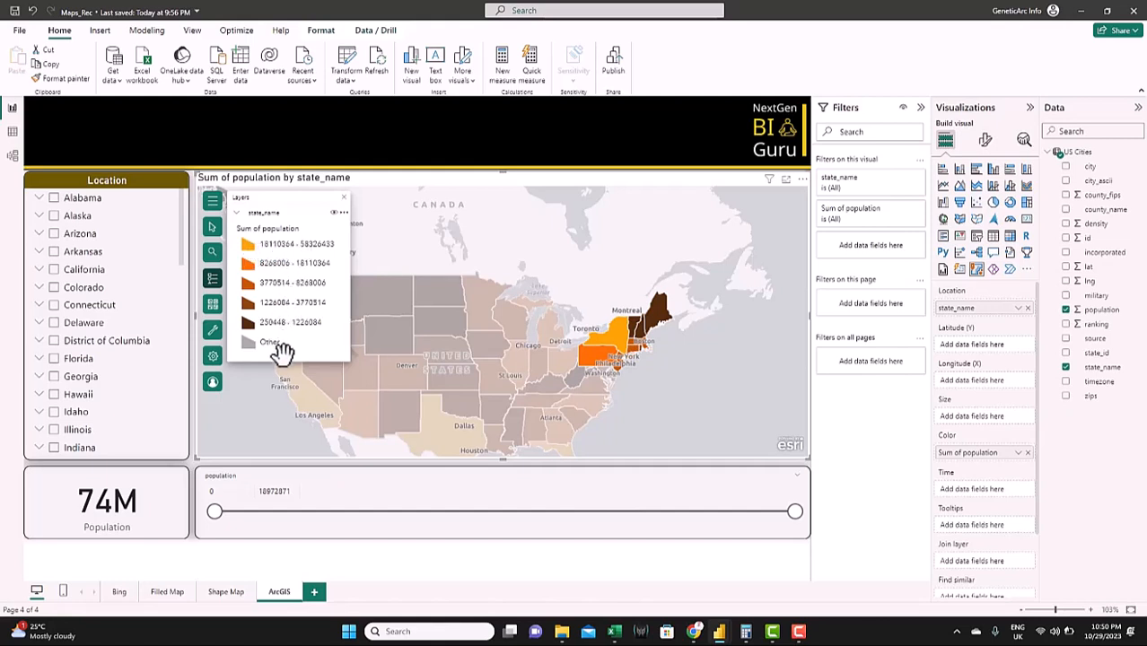
Try the Streets basemap on the ArcGIS map, and change the basemap to OpenStreetMap.
{"action": "left_click", "coordinate": [212, 304]}
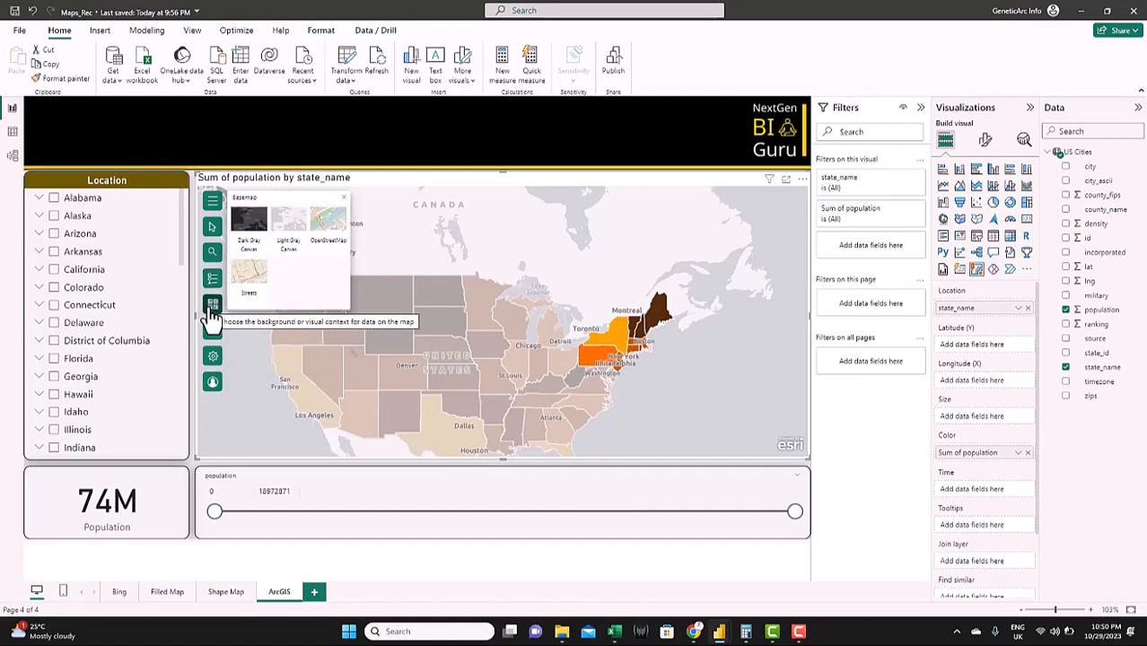
{"action": "left_click", "coordinate": [253, 276]}
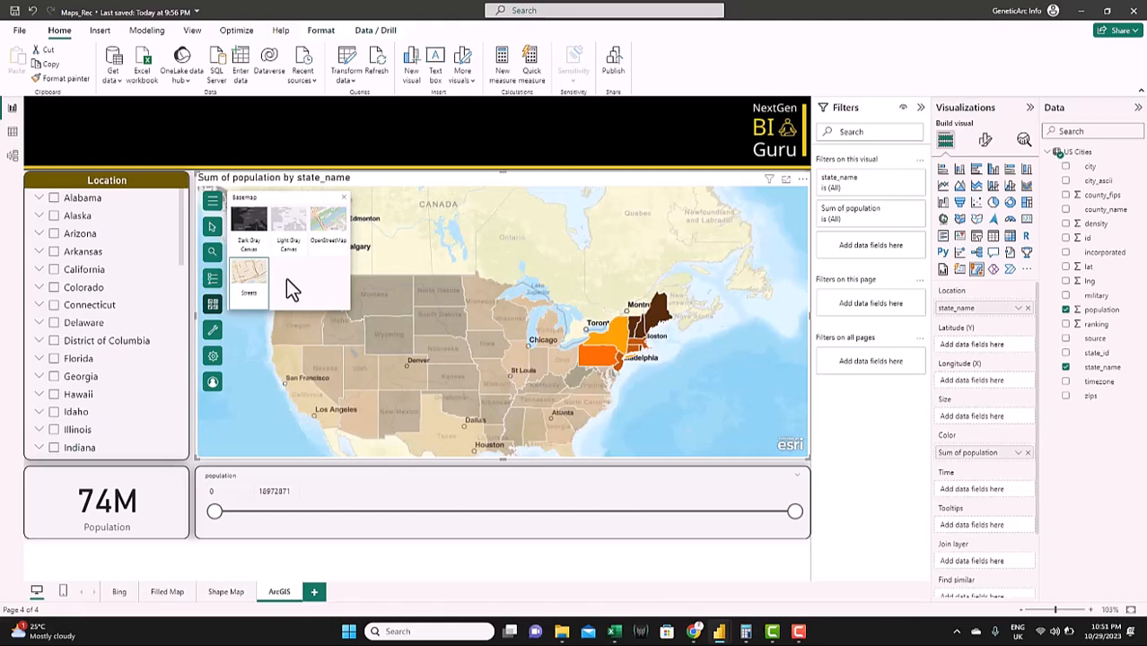
{"action": "left_click", "coordinate": [321, 228]}
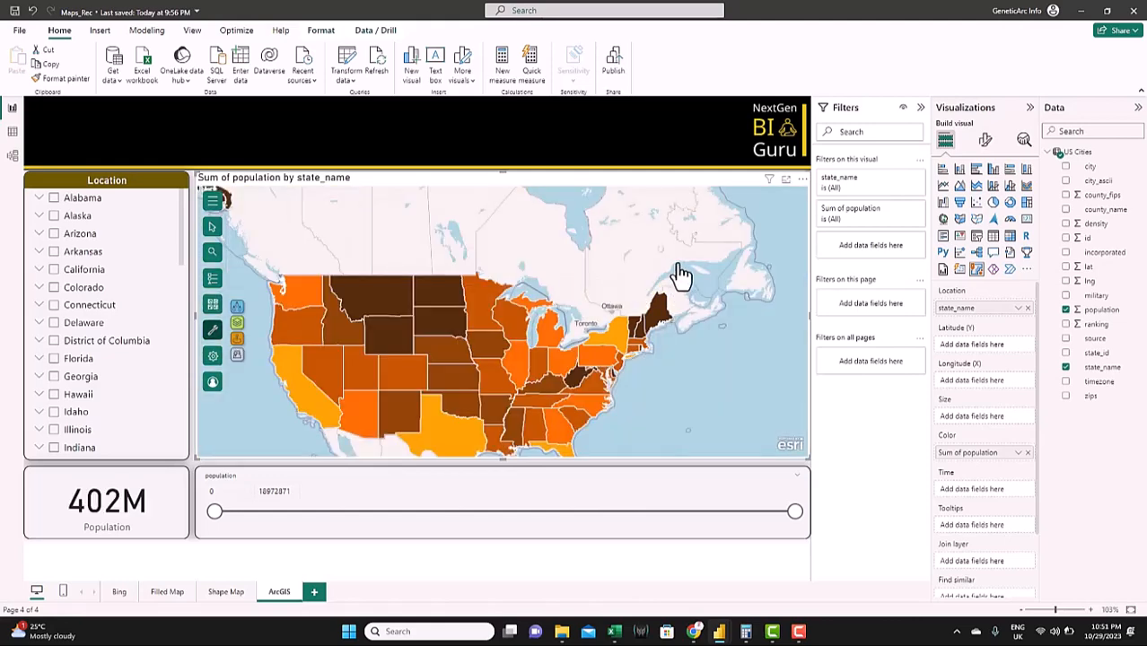
{"action": "scroll", "coordinate": [681, 275], "scroll_direction": "down", "scroll_amount": 1}
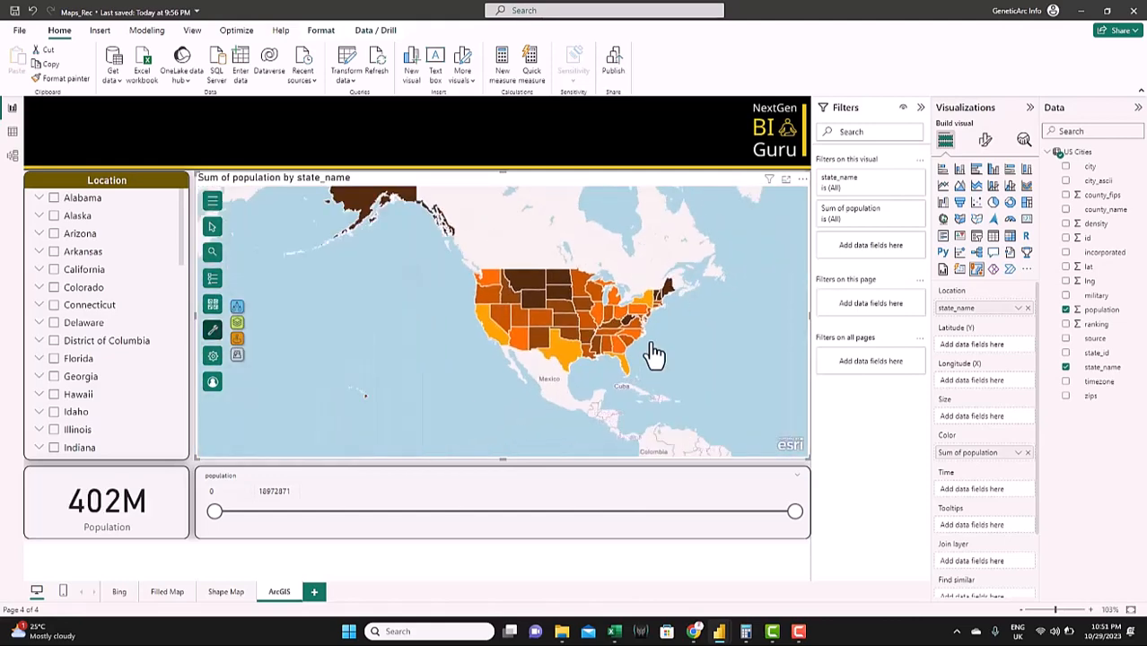
{"action": "scroll", "coordinate": [430, 376], "scroll_direction": "down", "scroll_amount": 1}
{"action": "scroll", "coordinate": [421, 314], "scroll_direction": "up", "scroll_amount": 1}
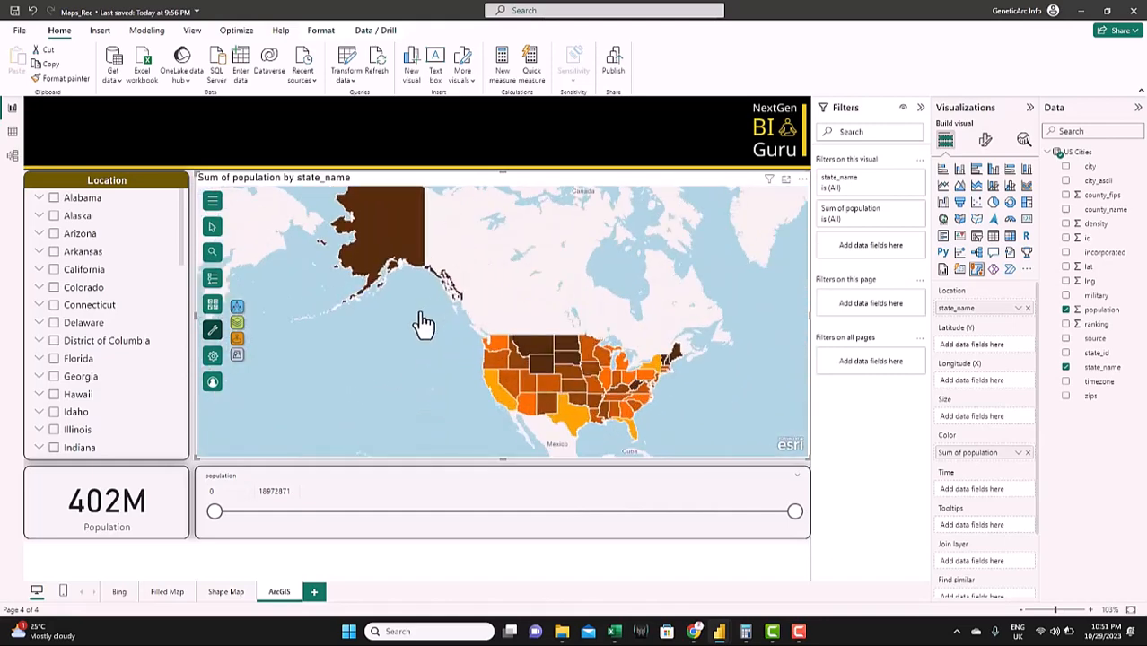